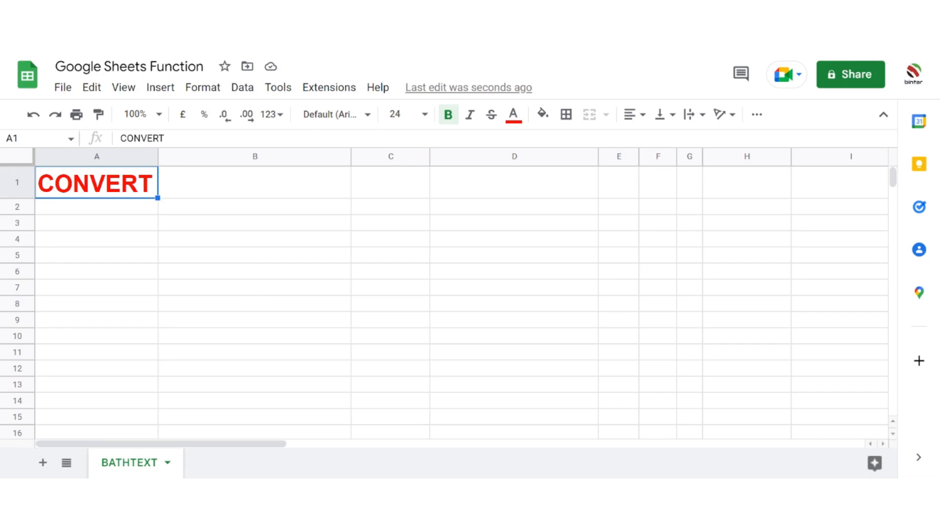
Enter the header "Numeric Value" in cell A4.
left_click(96, 222)
left_click(97, 238)
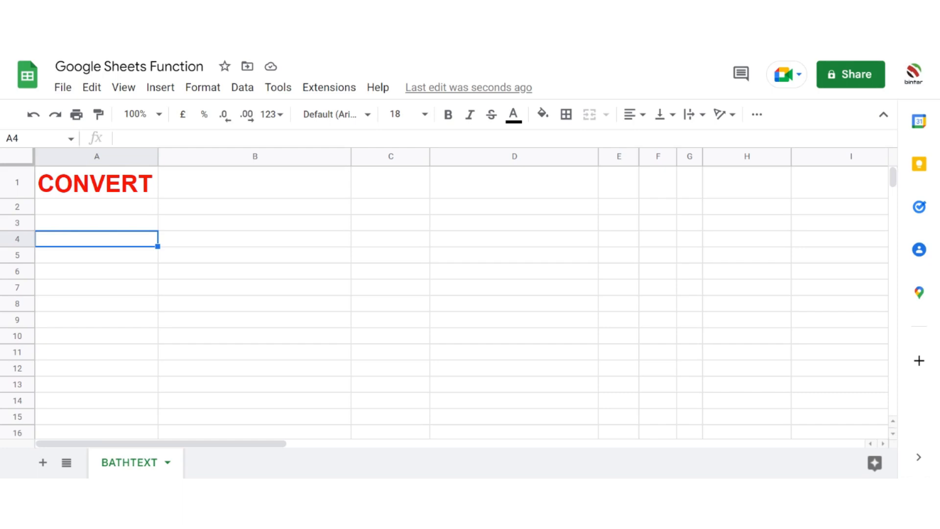
type("Num")
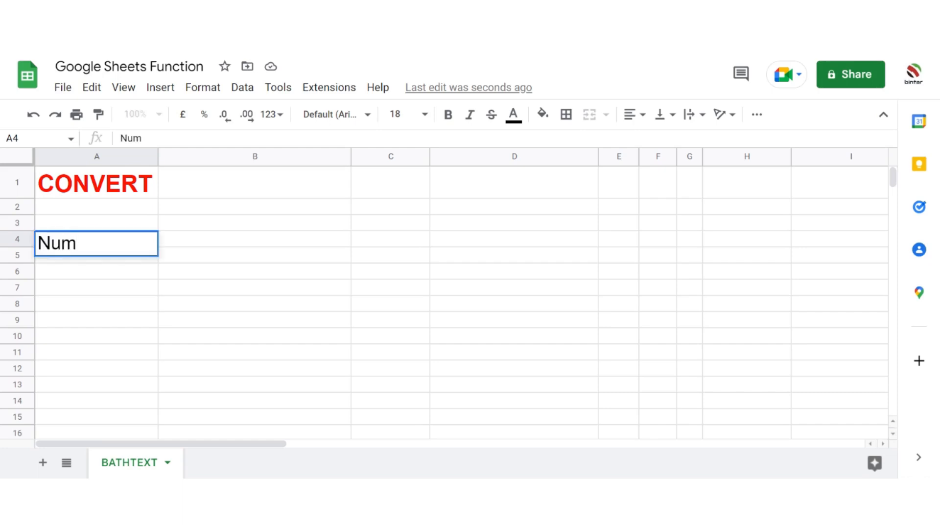
type("eric V")
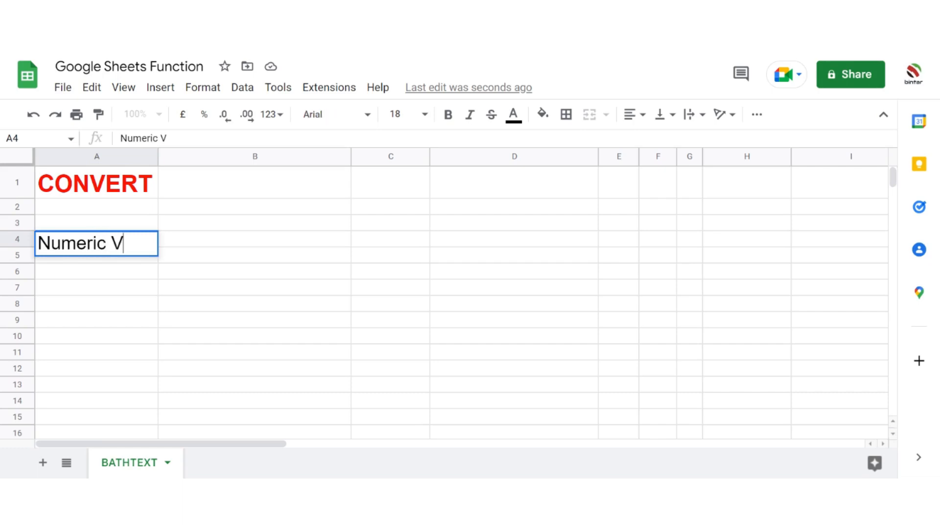
type("alue")
key("Tab")
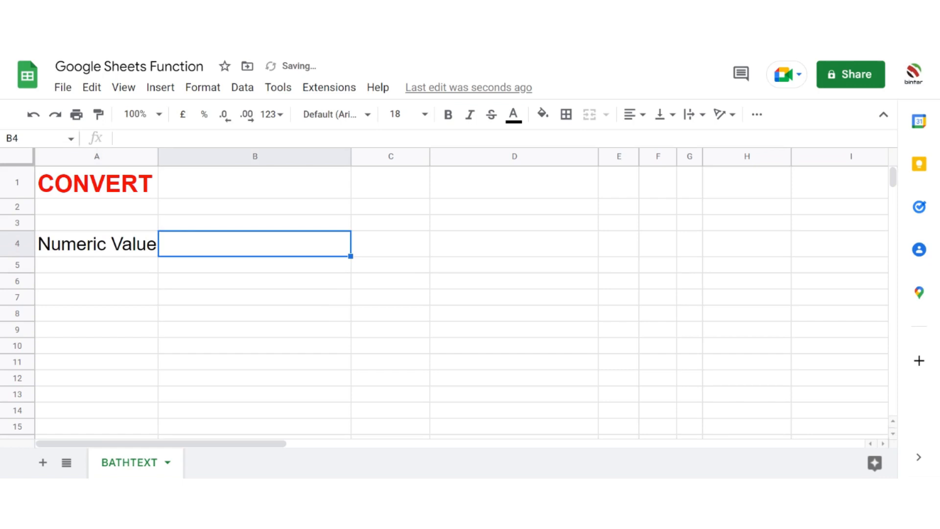
Enter the header "Start_unit" in cell B4.
type("Sta")
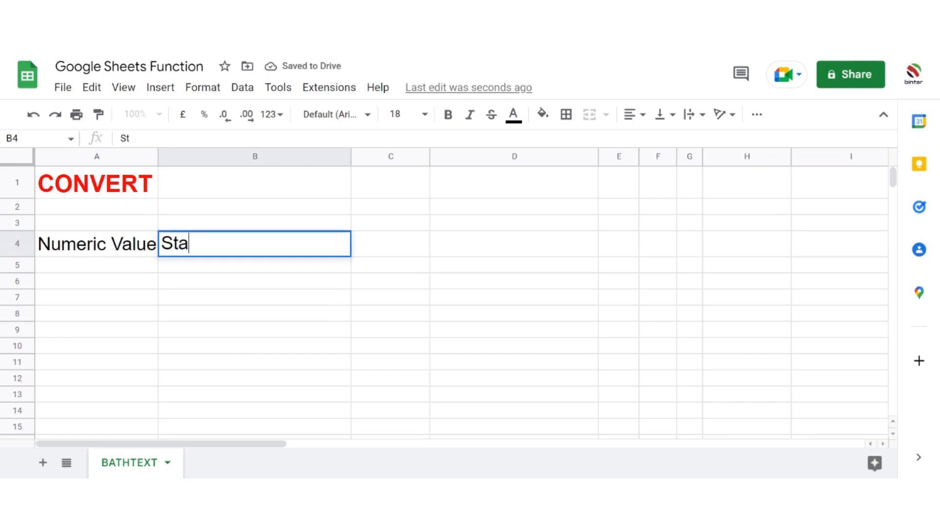
type("rt_unint")
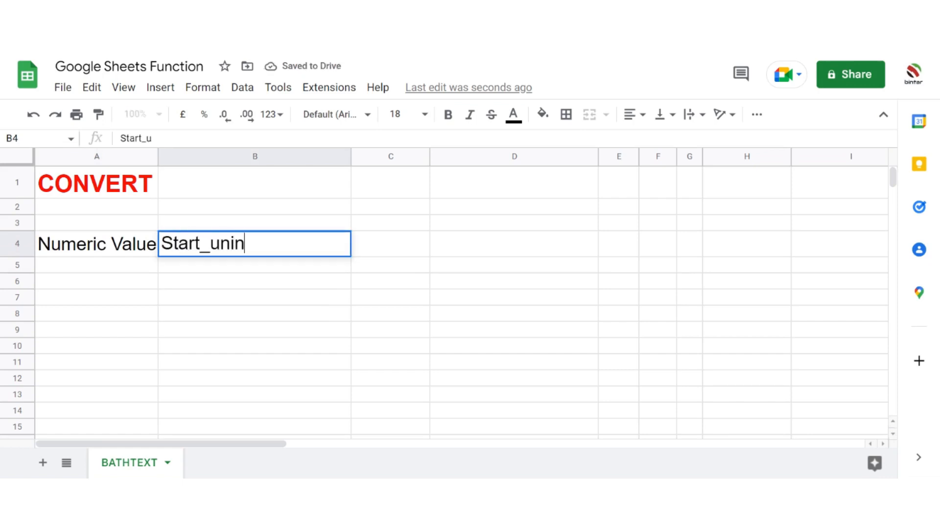
key("BackSpace")
key("BackSpace")
key("BackSpace")
key("BackSpace")
type("nit")
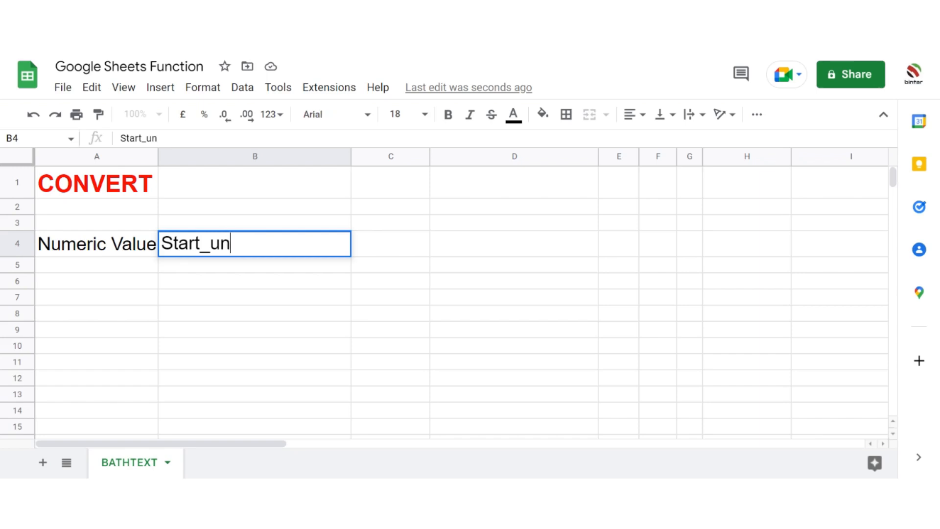
key("Tab")
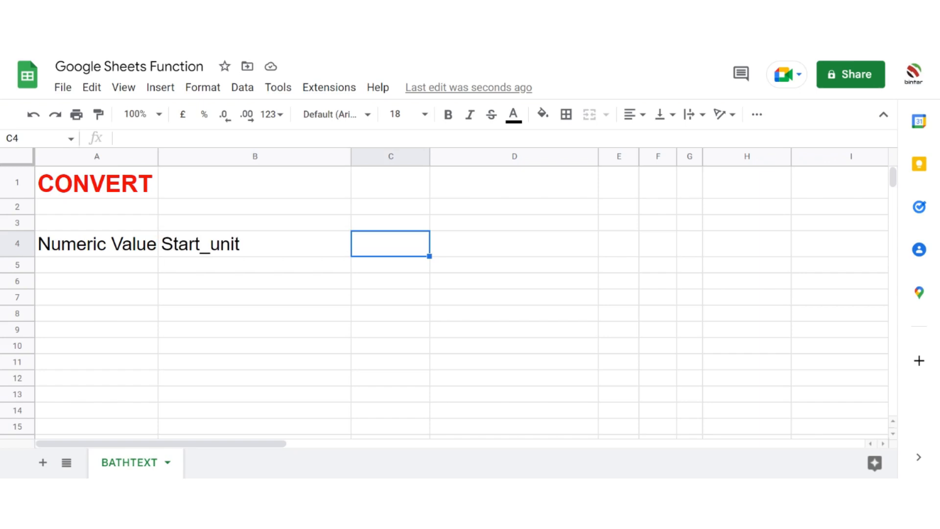
Enter the headers "End_unit" in cell C4 and "CONVERT Formula" in cell D4.
type("End")
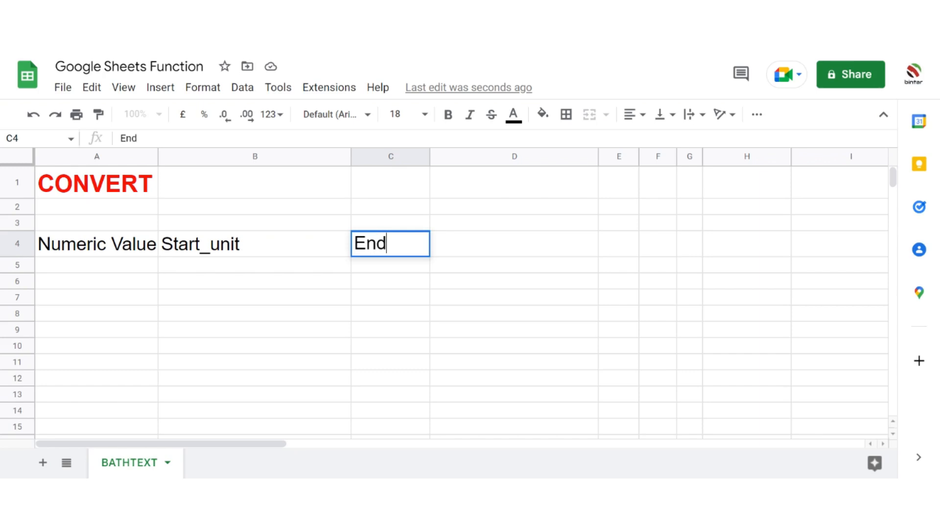
type("_unit")
key("Tab")
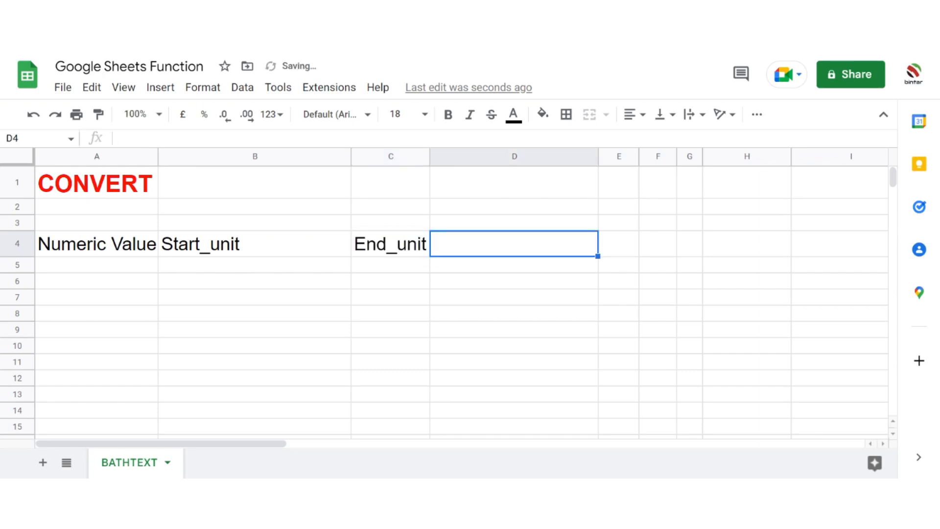
type("COVE")
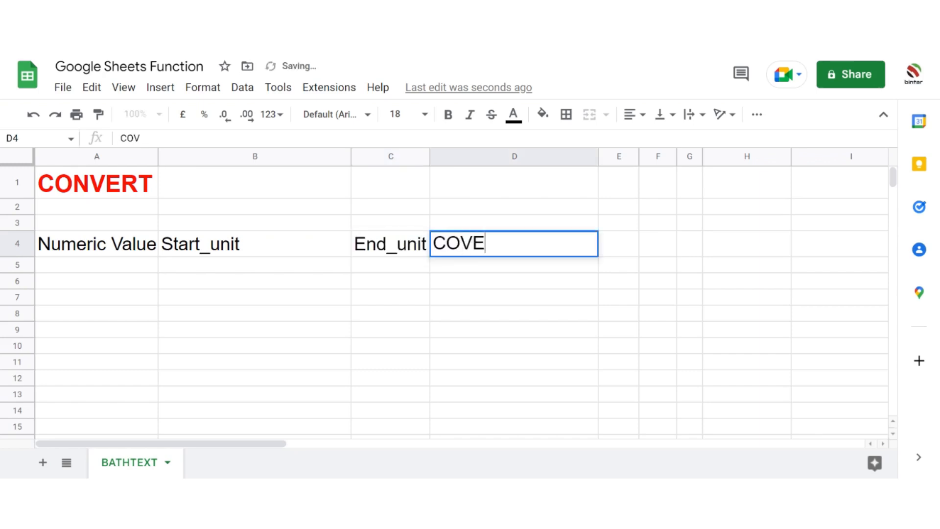
type("RT Formula")
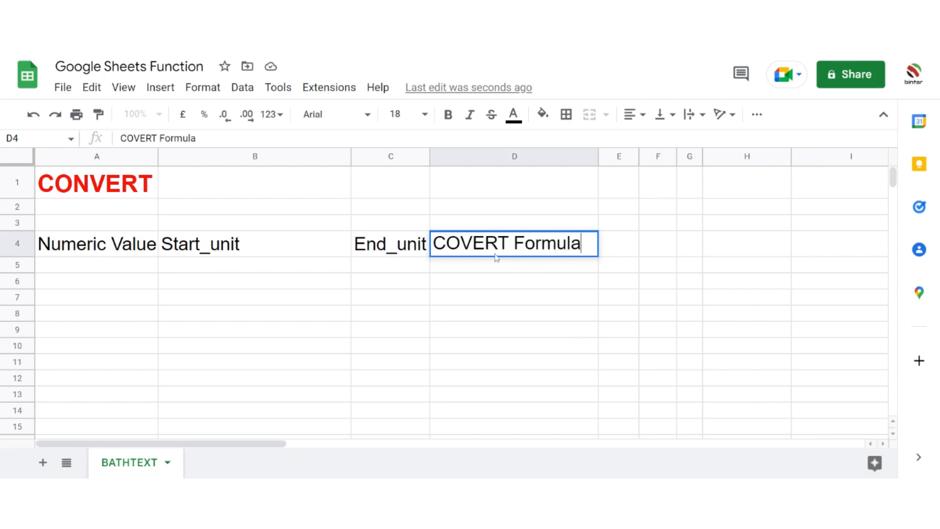
left_click(460, 244)
type("N")
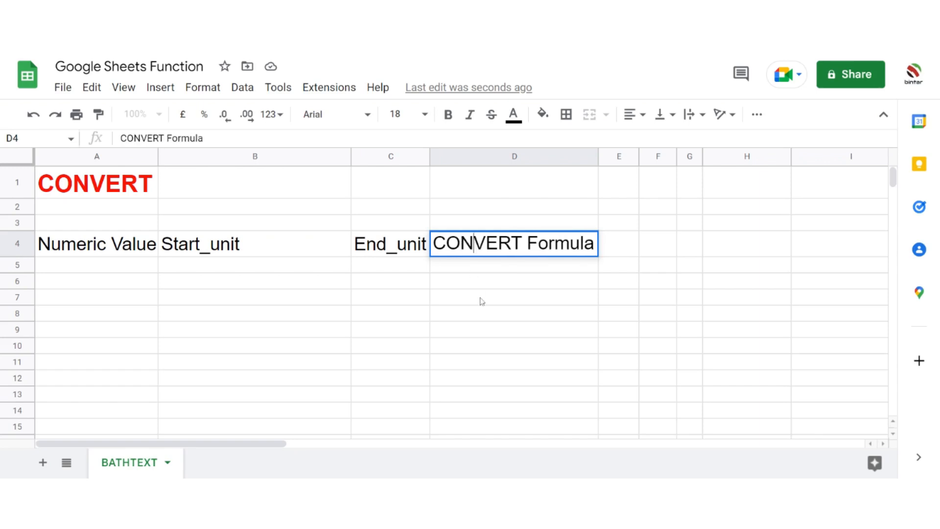
left_click(481, 300)
Start a CONVERT formula in cell D5, review the function's argument help, and dismiss that help.
left_click(484, 271)
type("=")
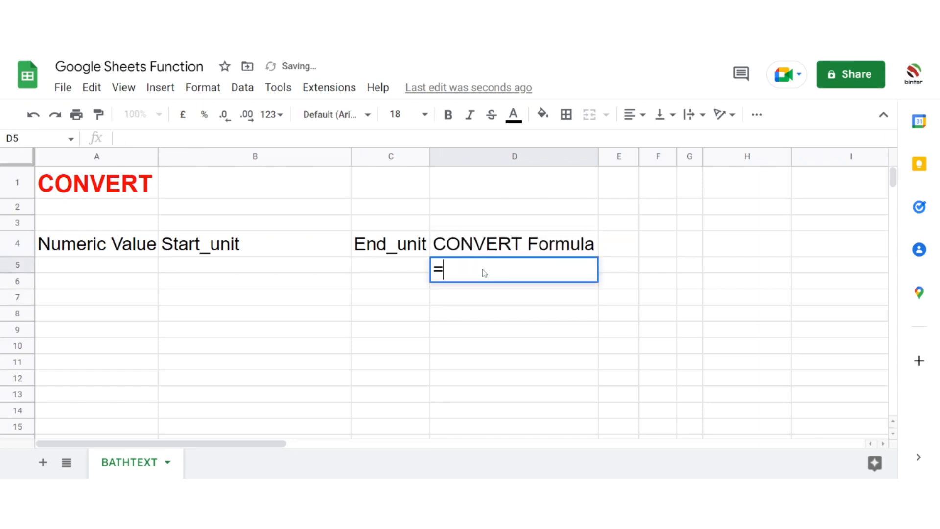
type("CONV")
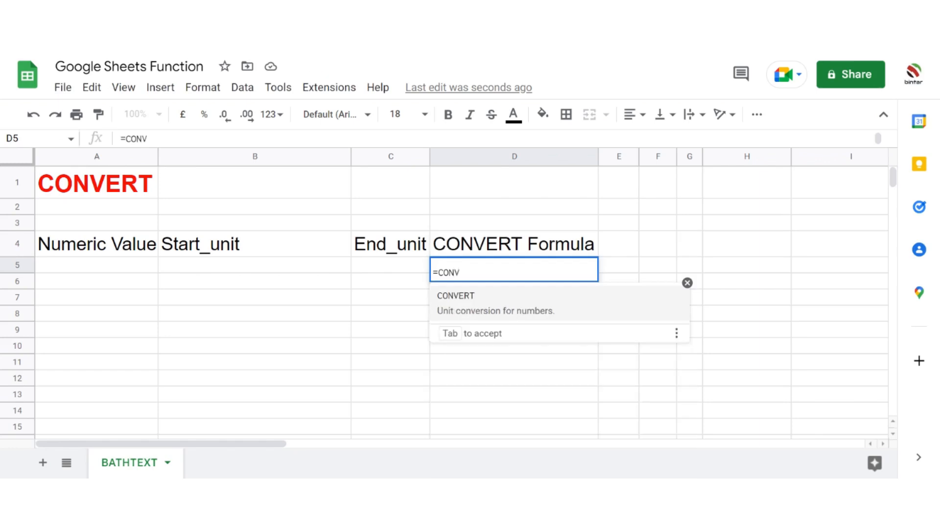
left_click(477, 316)
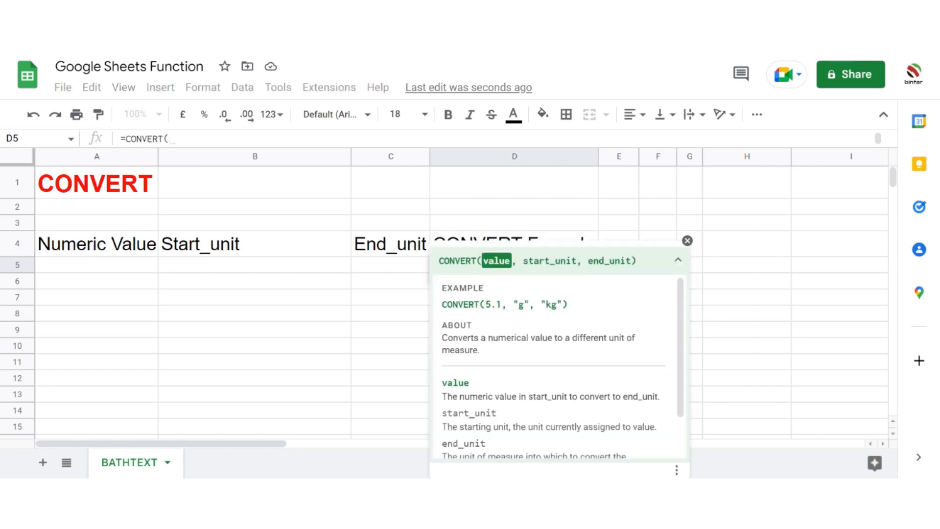
scroll(553, 353, "down", 1)
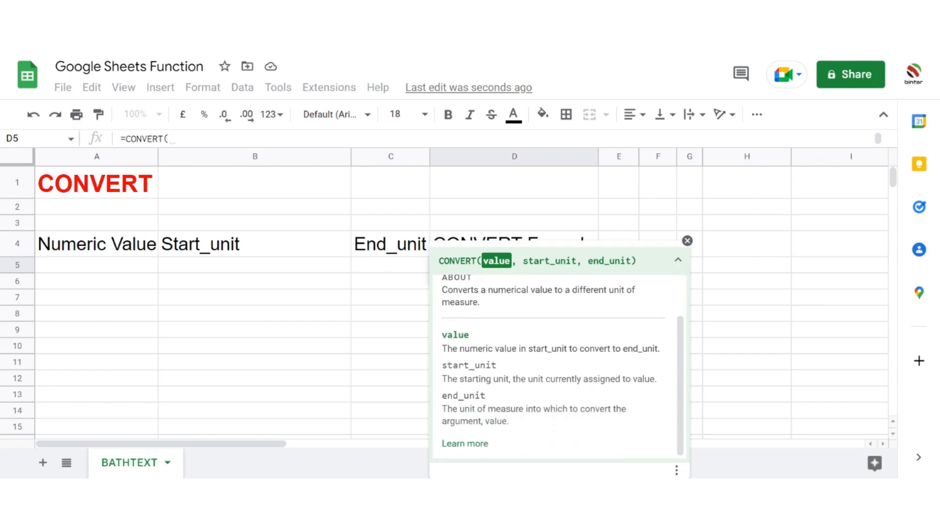
left_click_drag(464, 349, 519, 348)
left_click_drag(464, 379, 493, 379)
left_click(689, 242)
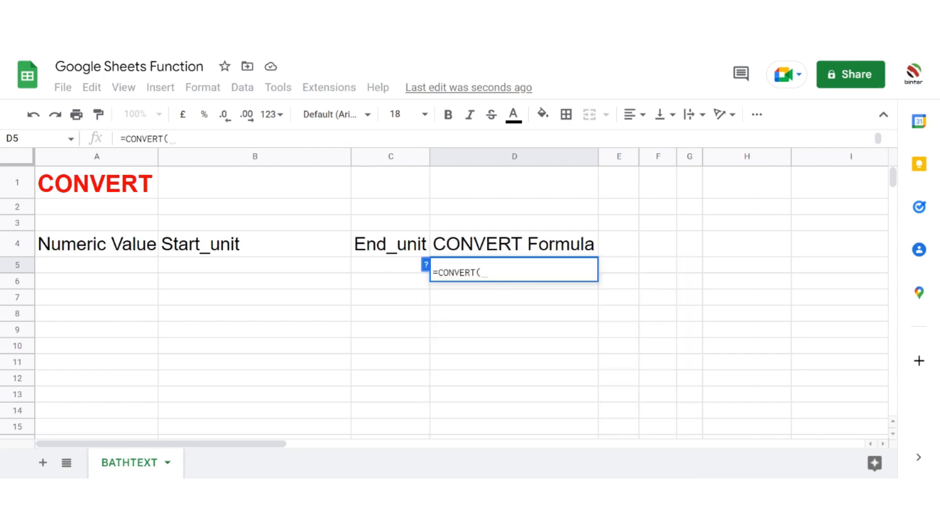
Complete the CONVERT formula in D5 with A5 as the value, B5 as the start unit and C5 as the end unit.
left_click(127, 269)
type(",")
left_click(287, 266)
type(",")
left_click(374, 269)
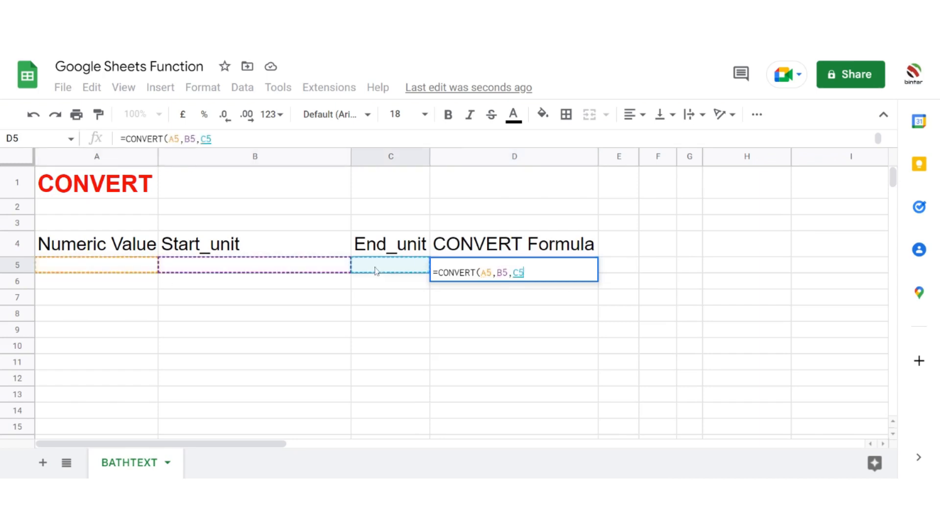
type(")")
key("Return")
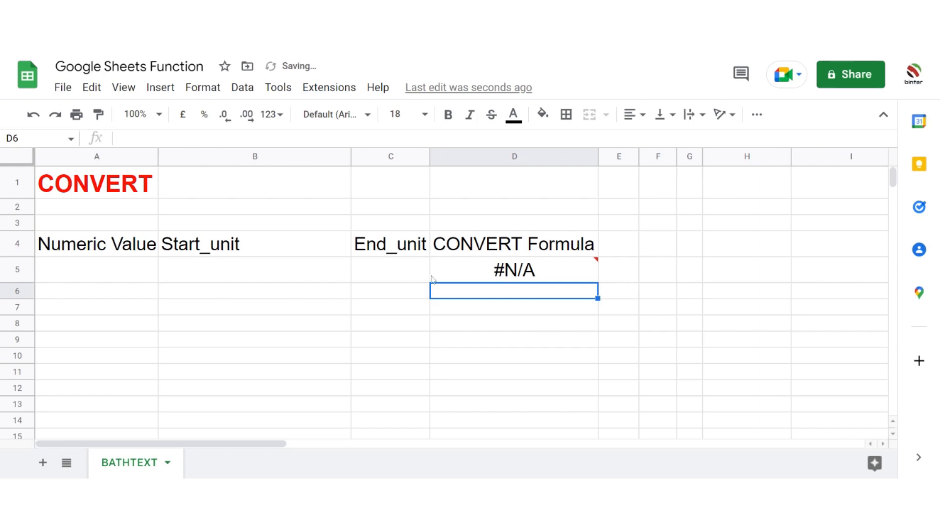
Enter the numeric value 1000 in A5 and the start unit g in B5.
left_click(126, 268)
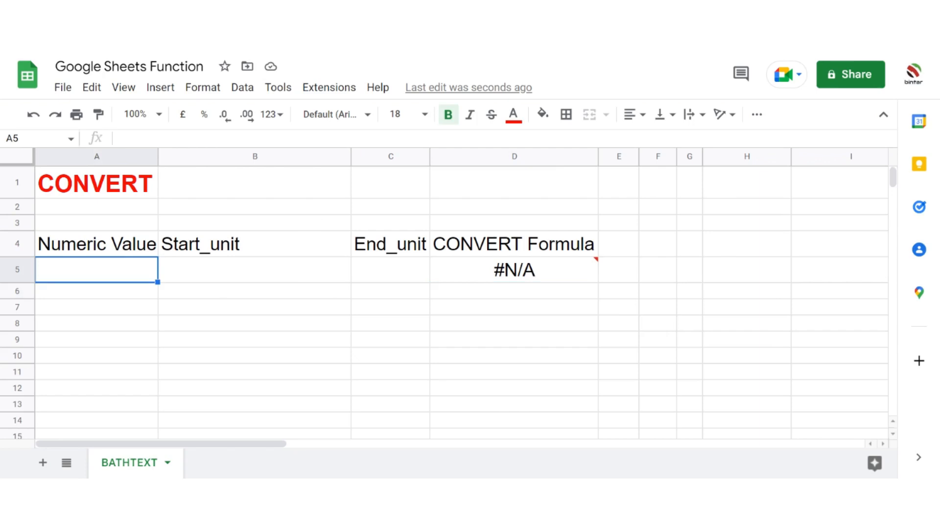
type("1000")
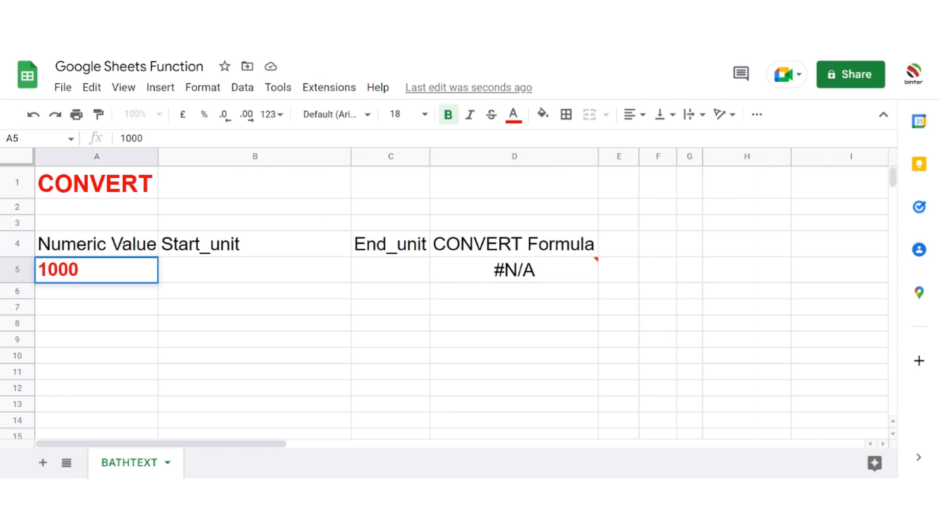
key("Tab")
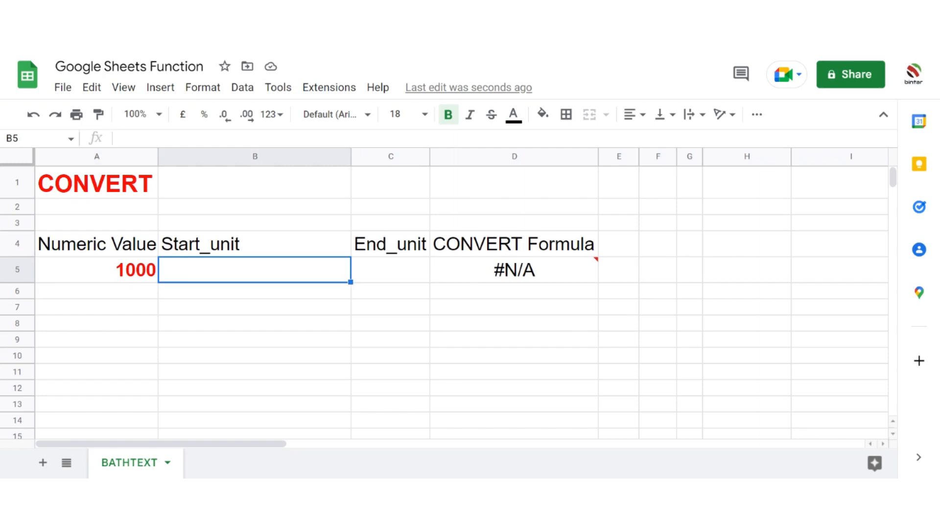
type("g")
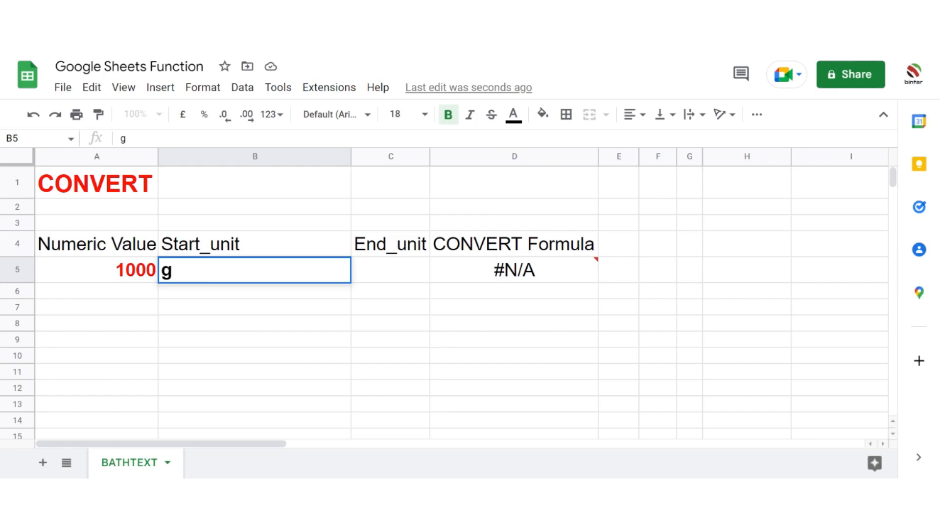
key("Return")
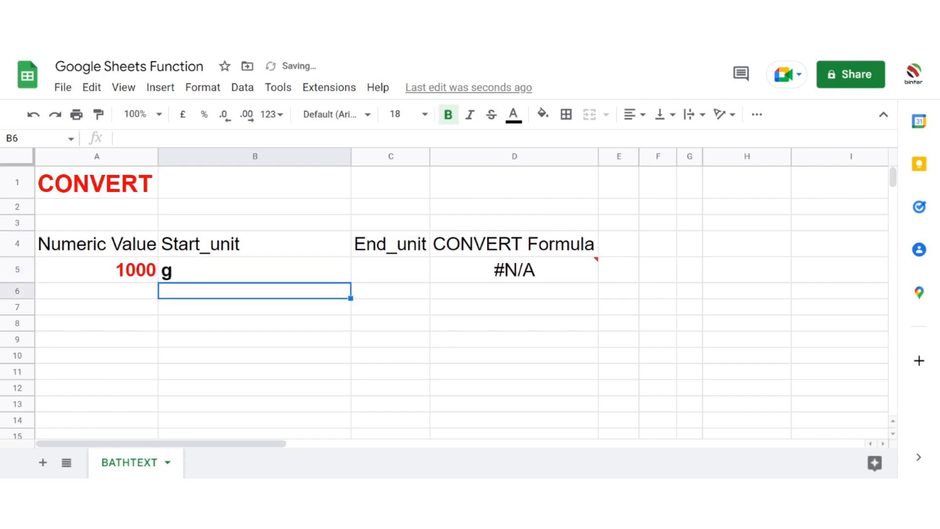
key("Up")
key("Down")
type("Gram")
key("BackSpace")
key("BackSpace")
key("BackSpace")
key("BackSpace")
Enter kg as the end unit in cell C5.
key("Right")
key("Up")
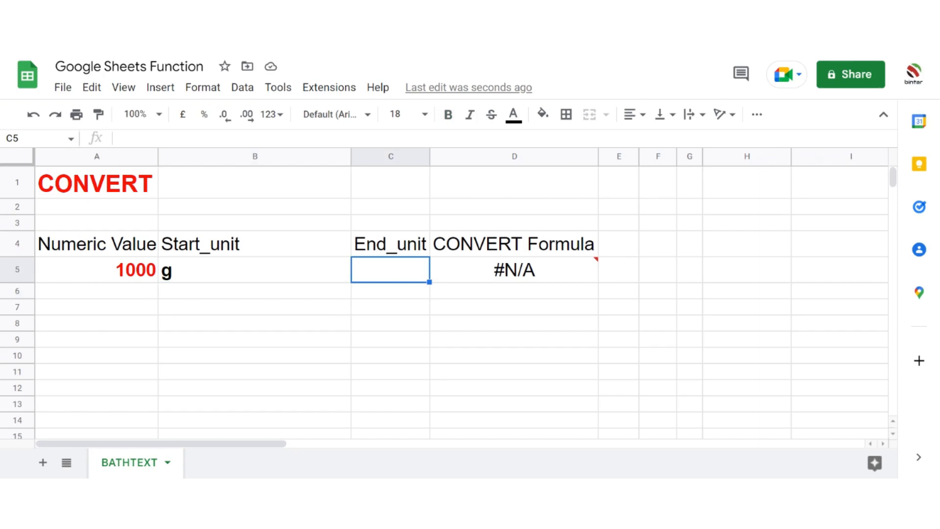
type("kg")
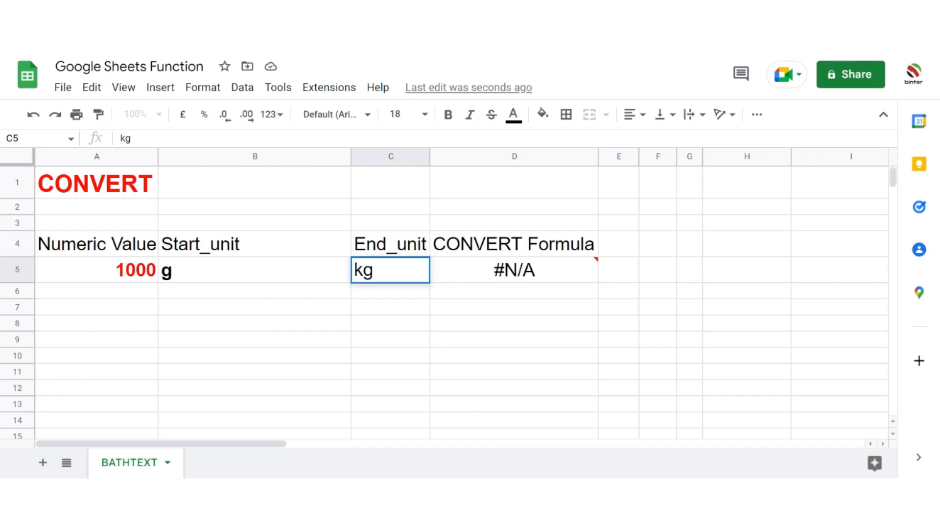
key("Tab")
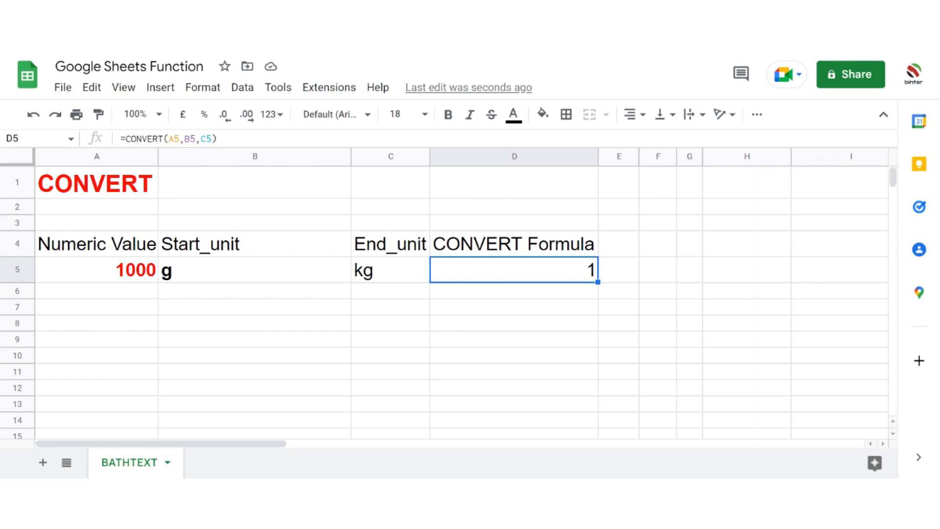
Enter the numeric value 523 in cell A6 below the first example.
key("Down")
key("Down")
key("Left")
key("Left")
key("Left")
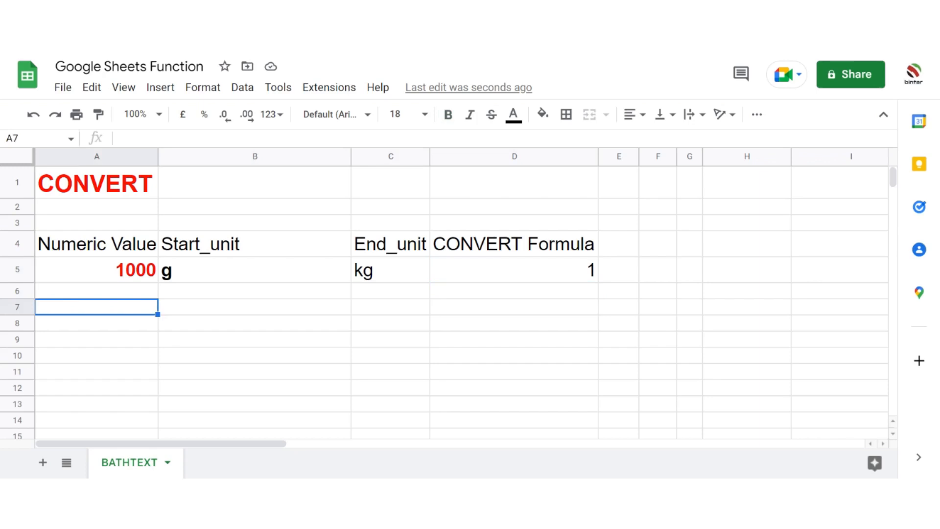
key("Up")
key("Up")
key("Down")
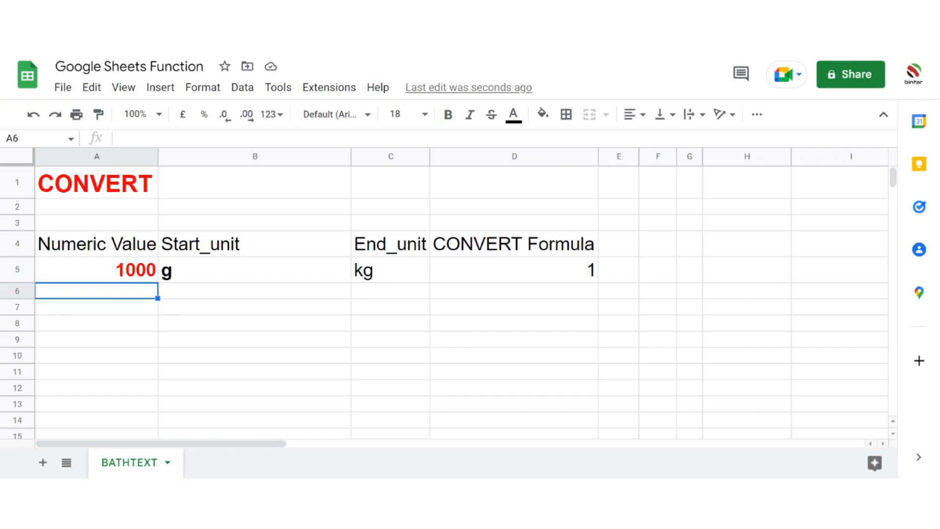
type("523")
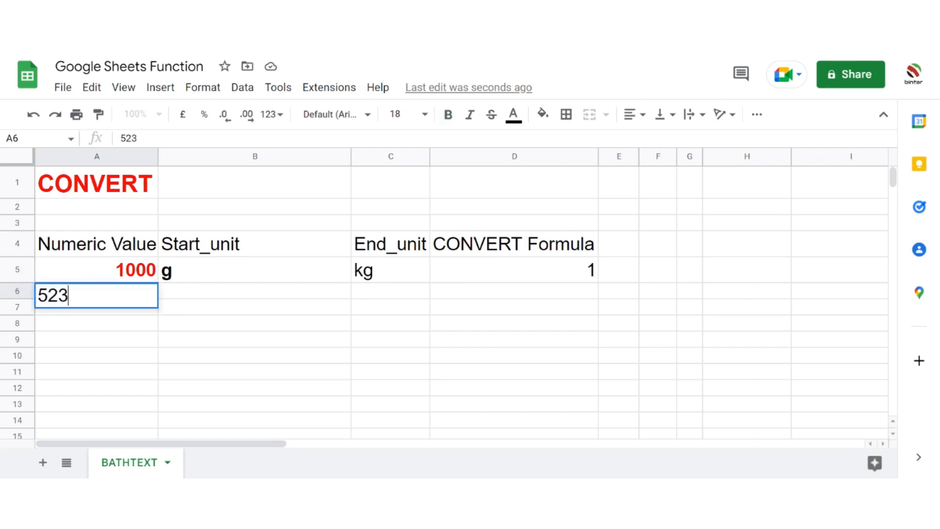
key("Tab")
Enter the start unit g in B6 and the end unit kg in C6.
key("Up")
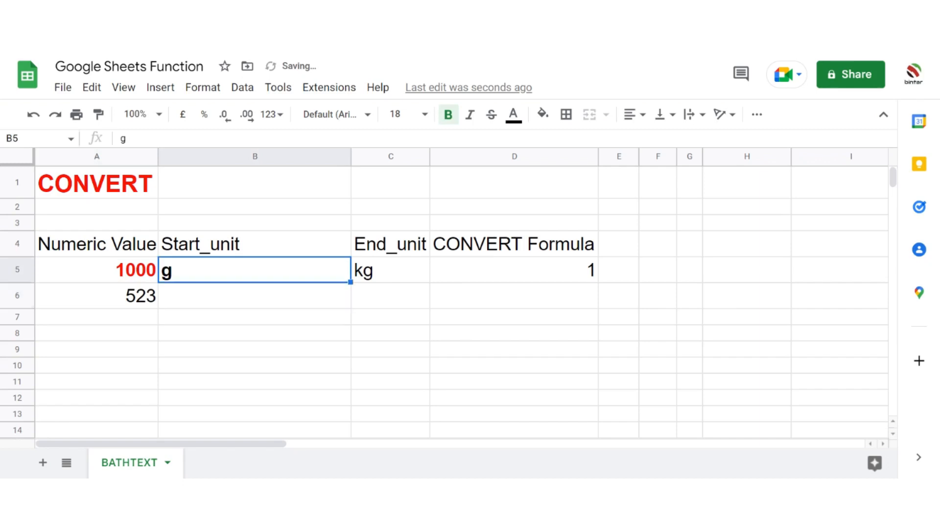
key("Down")
type("g")
key("Tab")
key("Up")
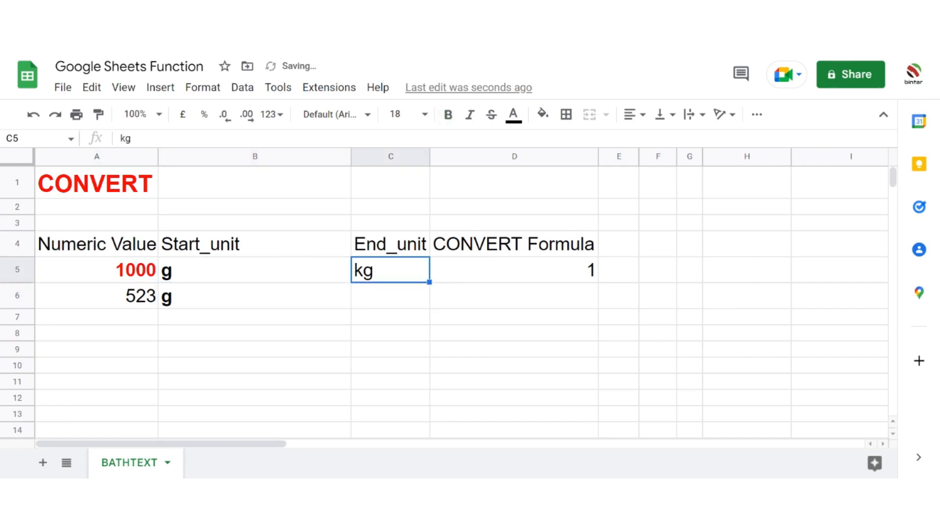
key("Down")
type("kg")
key("Tab")
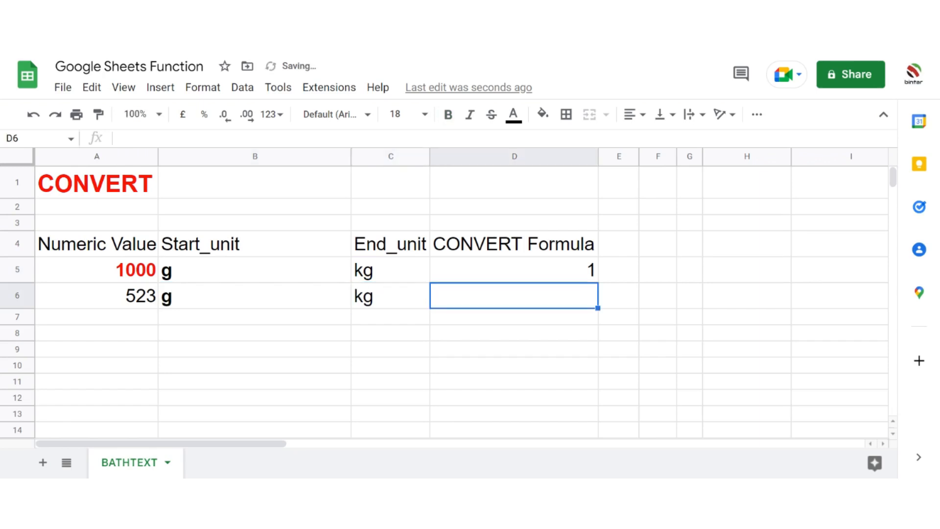
Copy the CONVERT formula from D5 into D6.
key("Up")
key("ctrl+c")
key("Down")
key("ctrl+v")
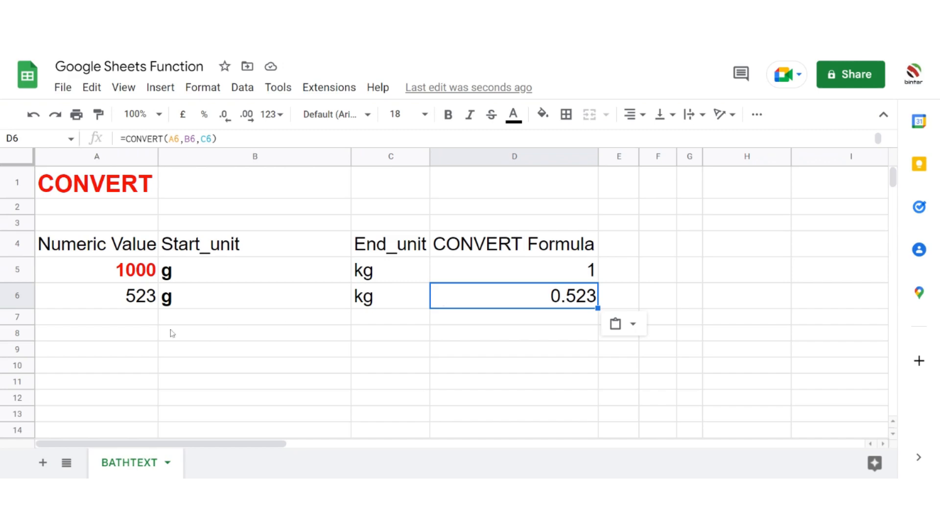
left_click(134, 323)
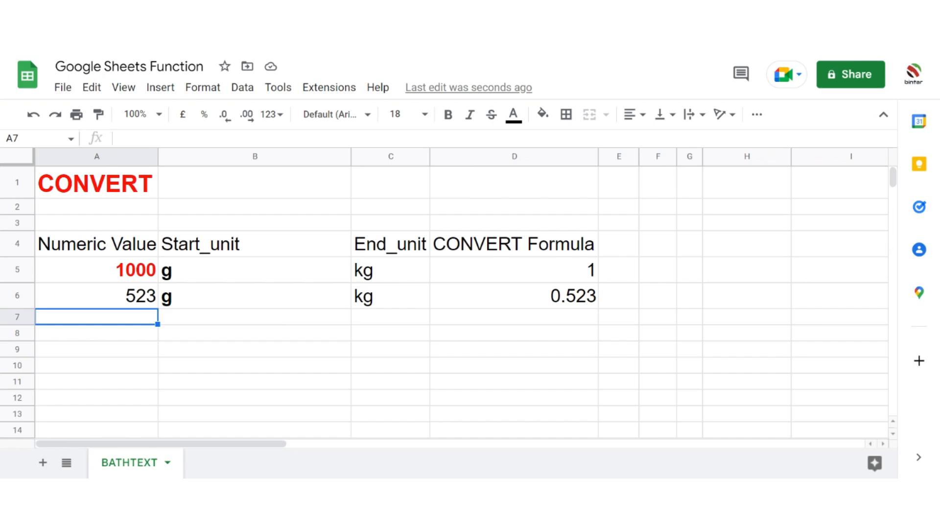
type("1")
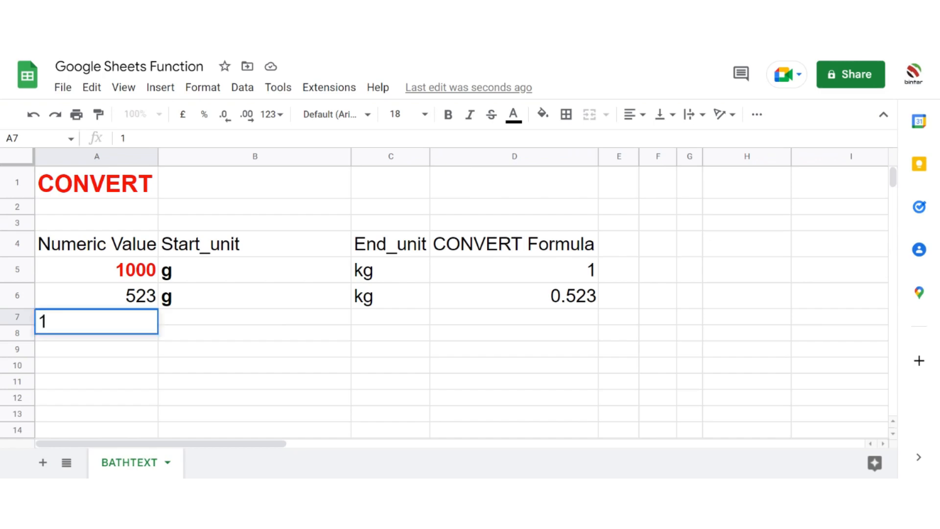
key("Tab")
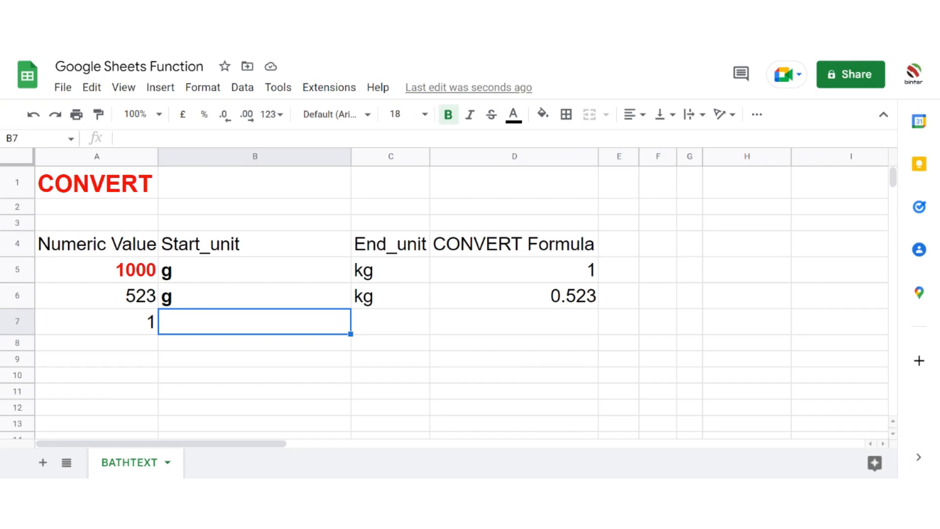
Fill row 7 with the numeric value 37, the start unit C and the end unit F.
left_click(97, 321)
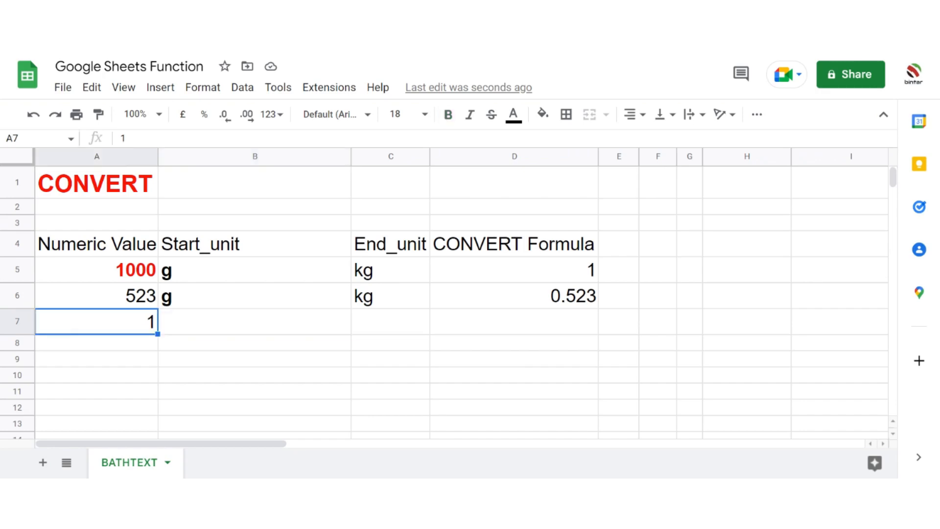
type("37")
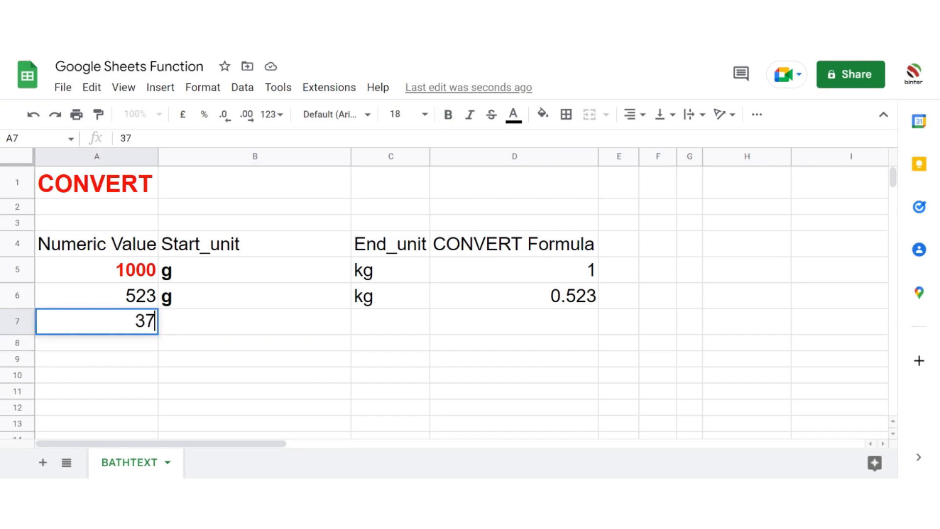
key("Tab")
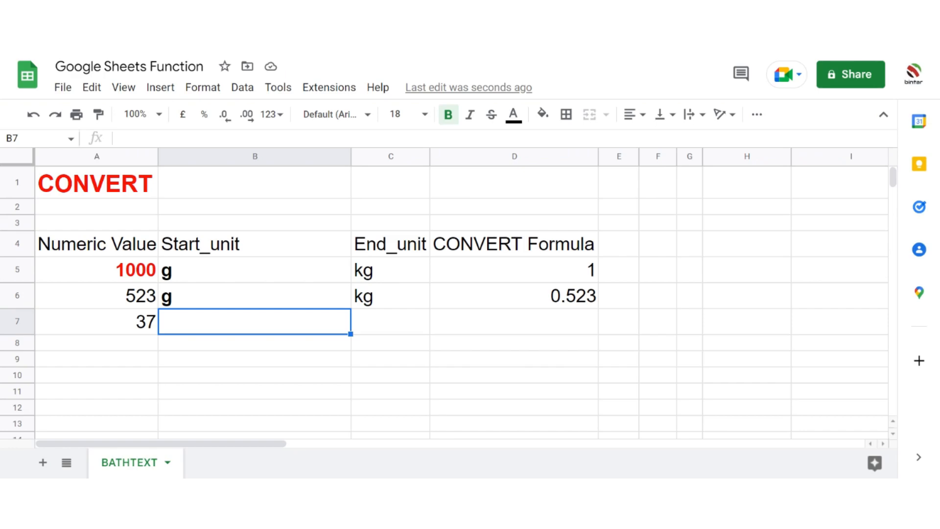
type("C")
key("Tab")
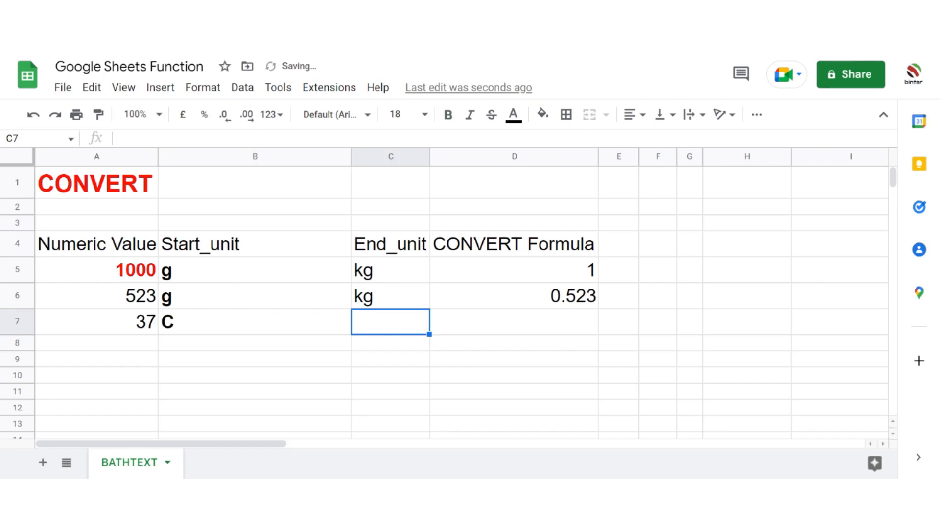
type("F")
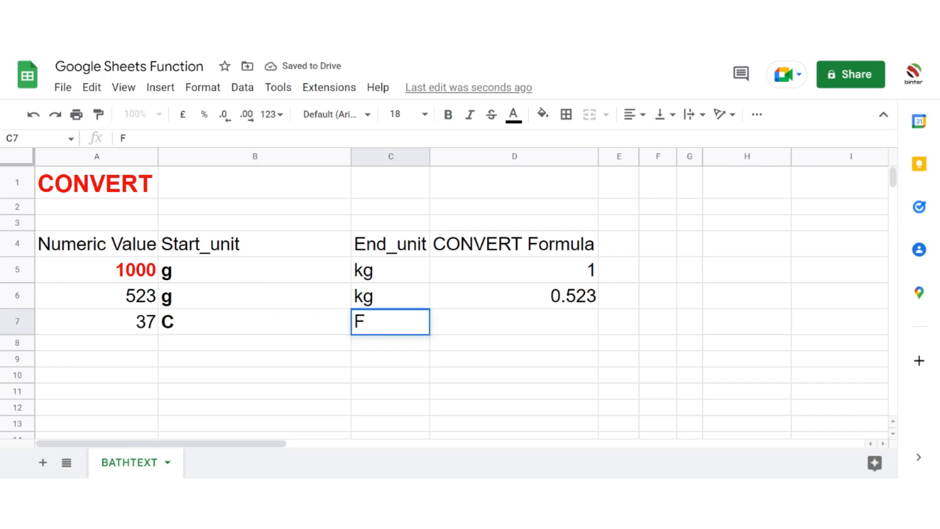
key("Tab")
Copy the CONVERT formula from D6 into D7.
left_click(514, 296)
key("ctrl+c")
left_click(515, 322)
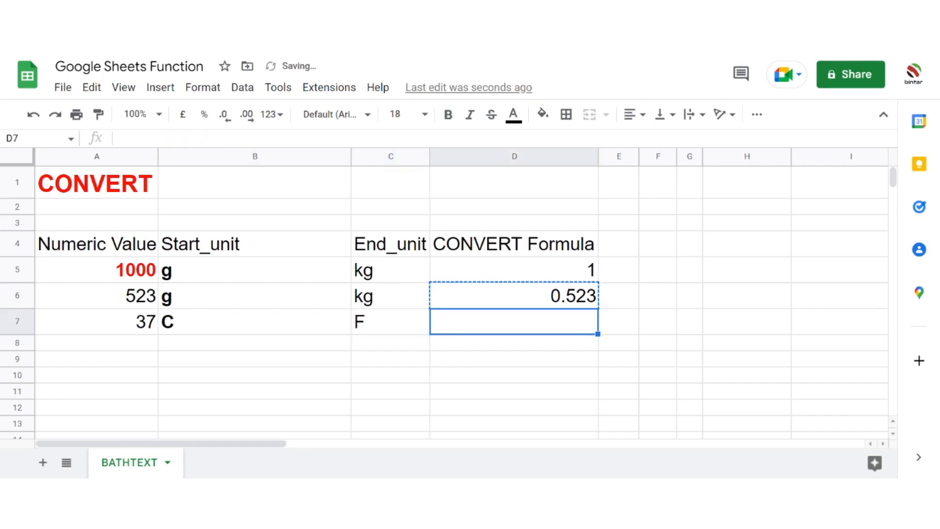
key("ctrl+v")
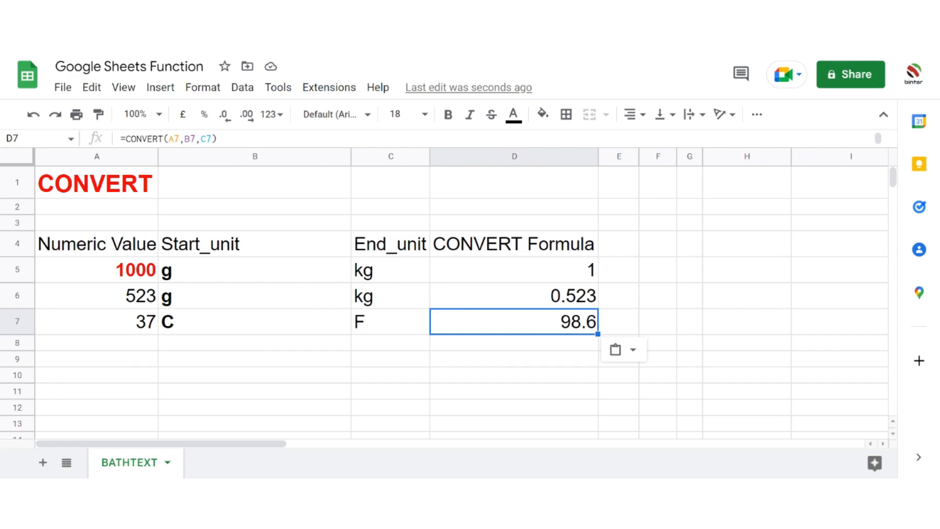
Test a lowercase c as the start unit in B7 and restore the uppercase C.
left_click(210, 332)
type("c")
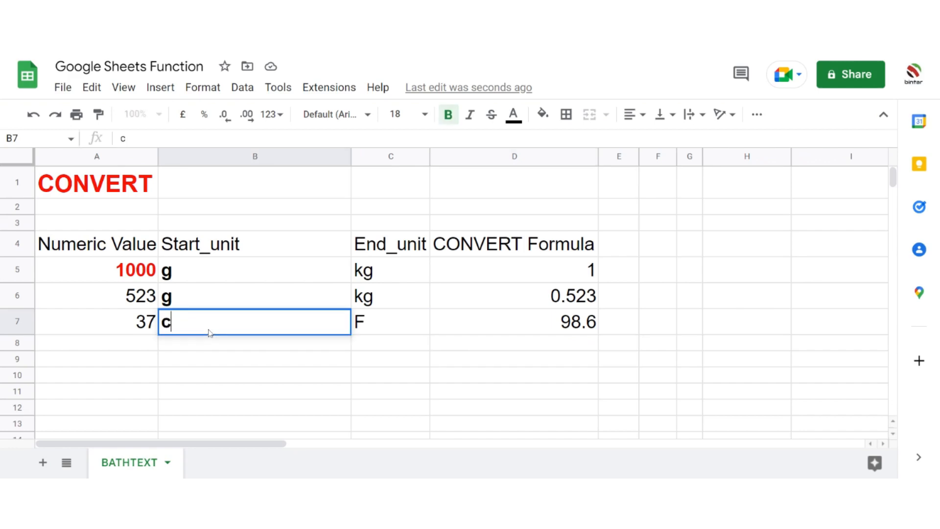
key("Tab")
left_click(210, 324)
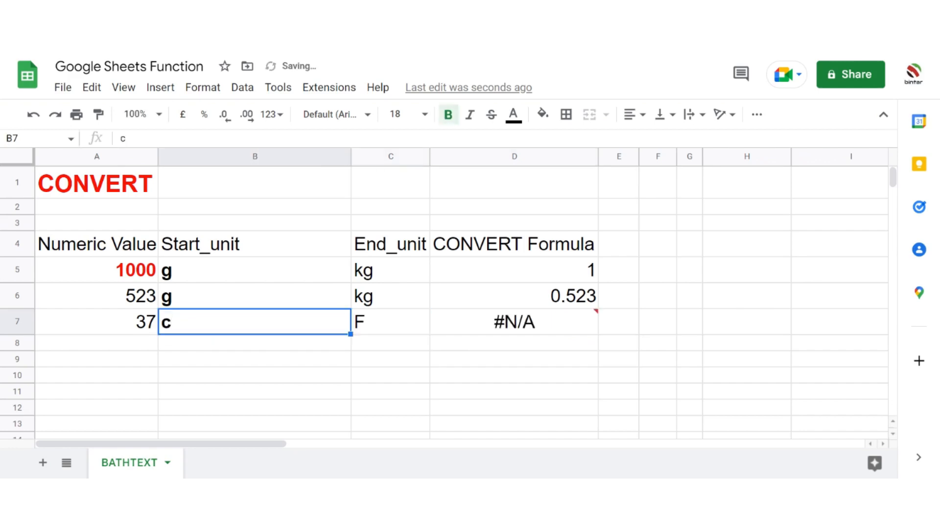
type("C")
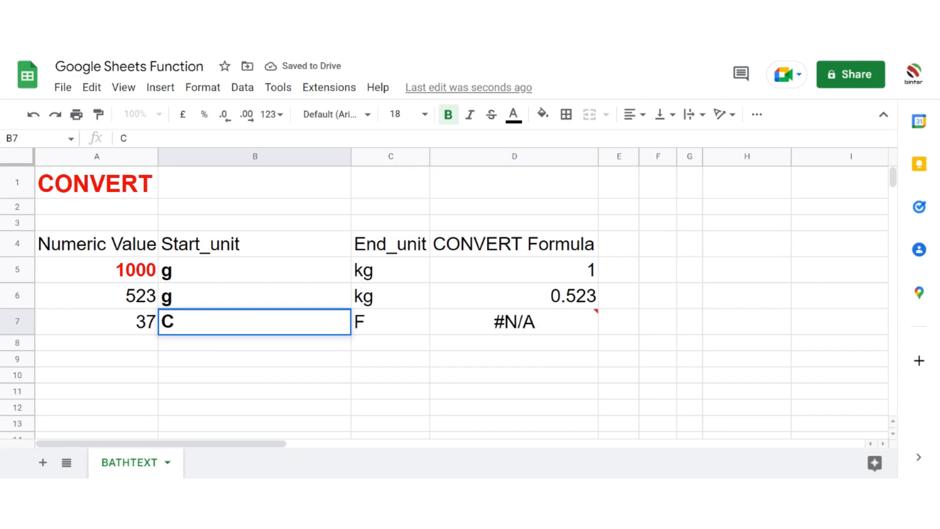
key("Return")
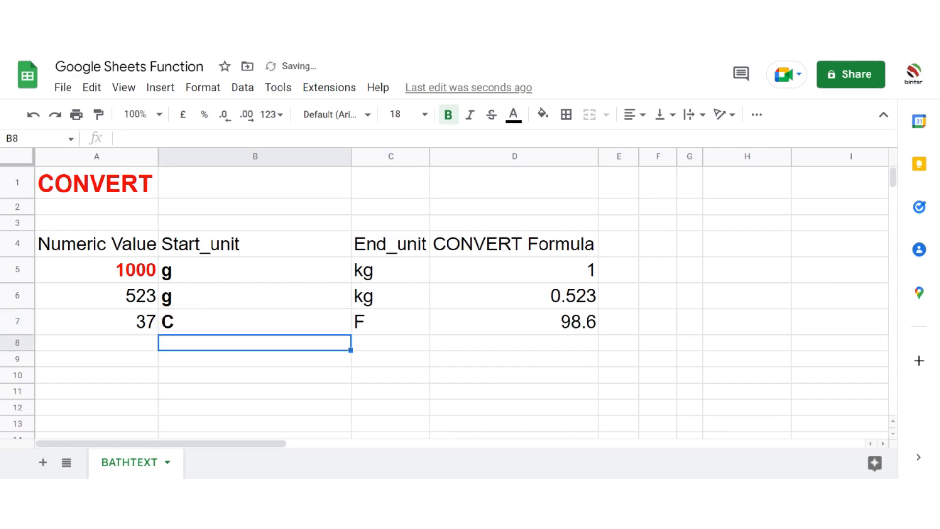
left_click(255, 296)
left_click(254, 270)
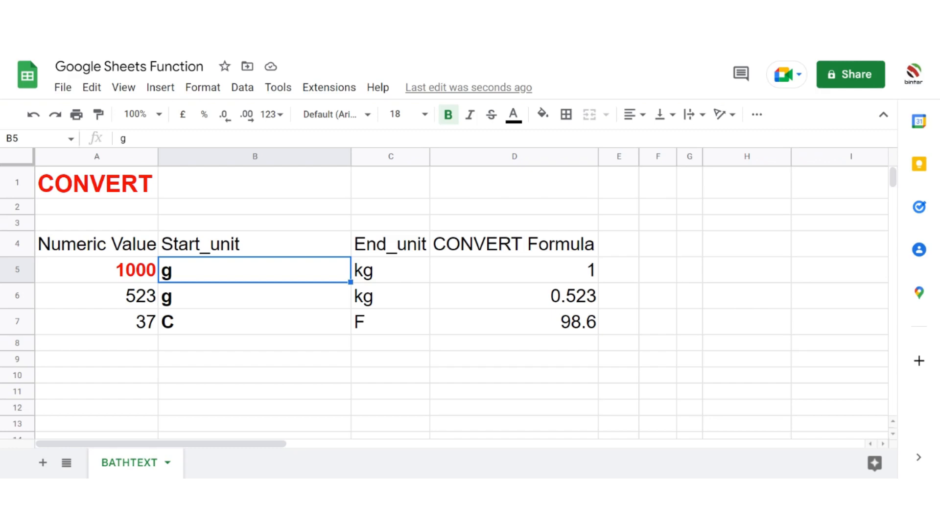
left_click(254, 321)
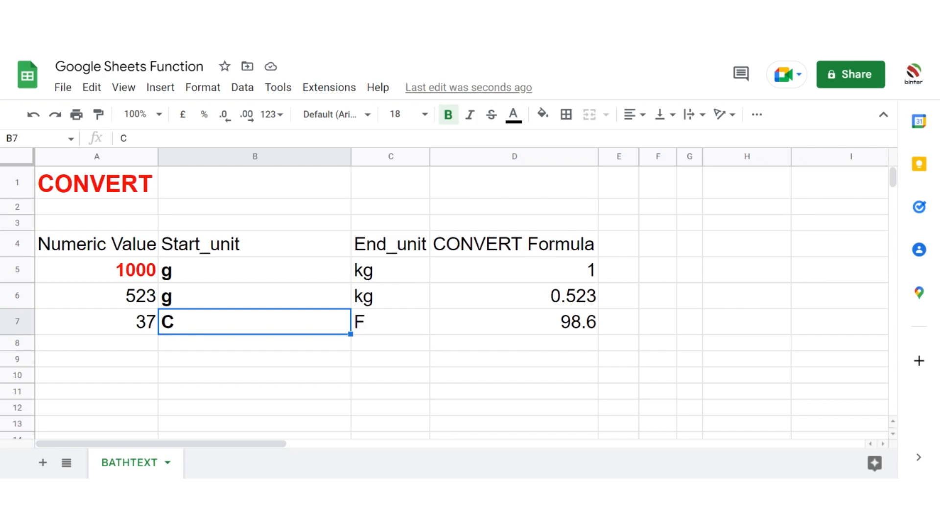
Fill row 8 with the numeric value 60, the start unit sec and the end unit min.
left_click(96, 342)
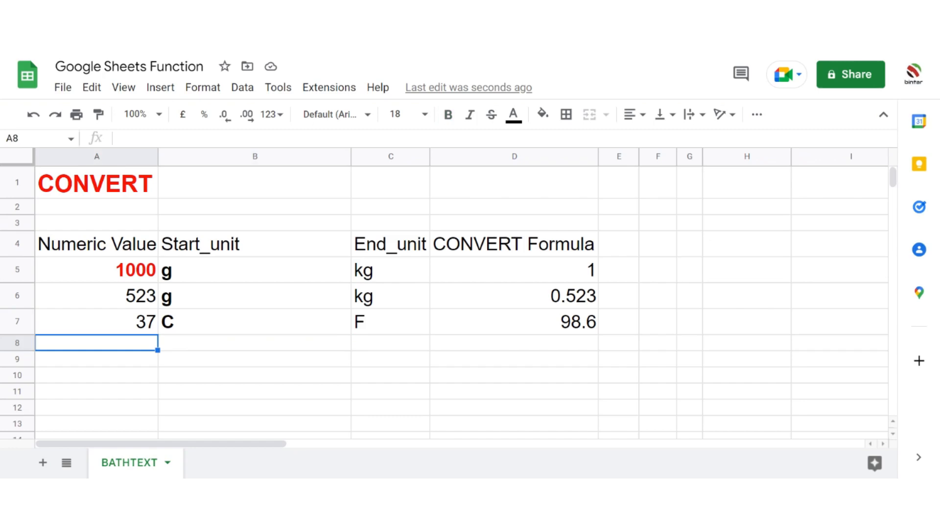
type("60")
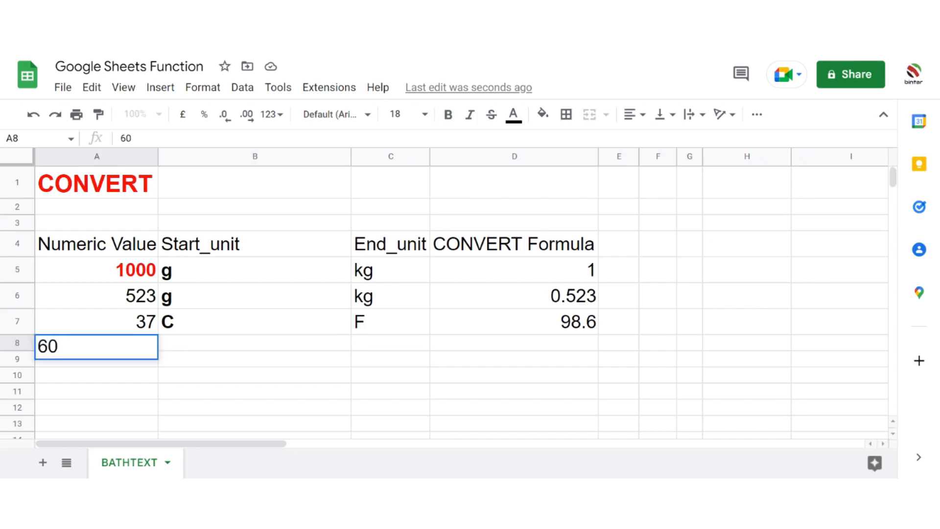
key("Tab")
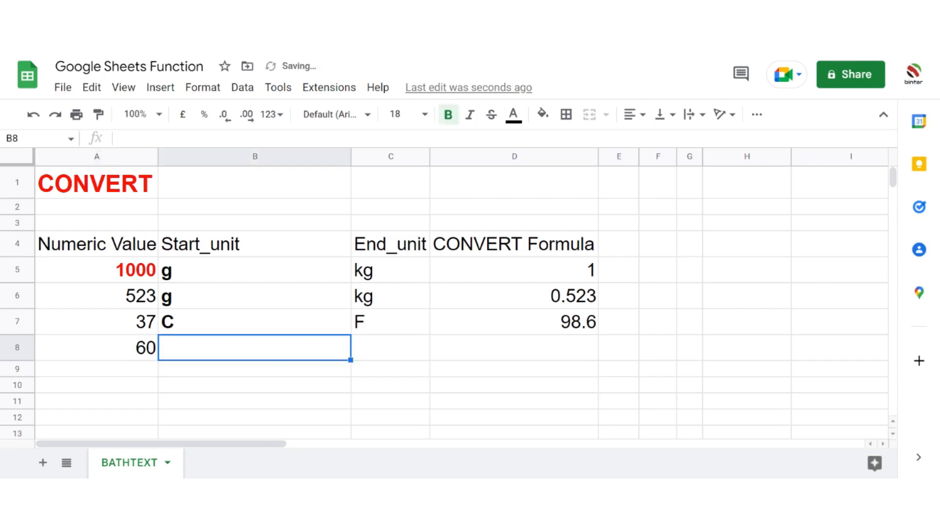
type("sec")
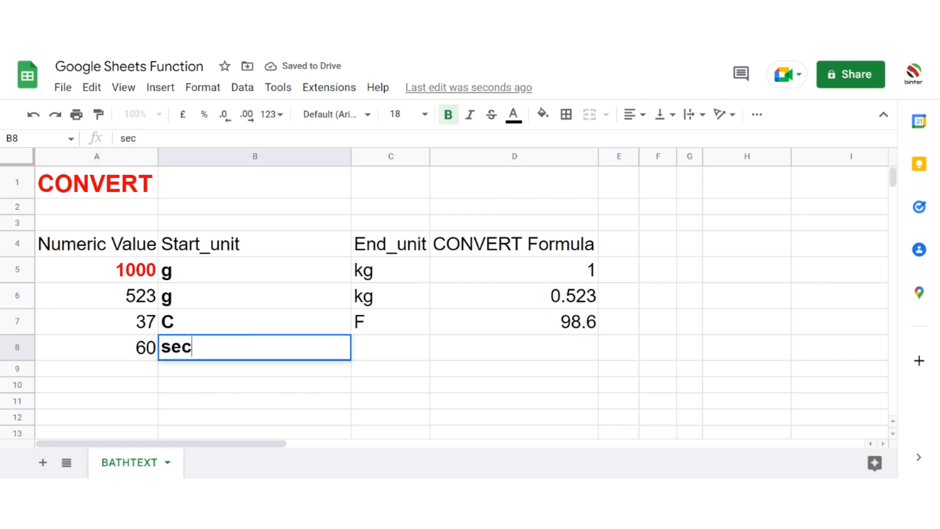
key("Tab")
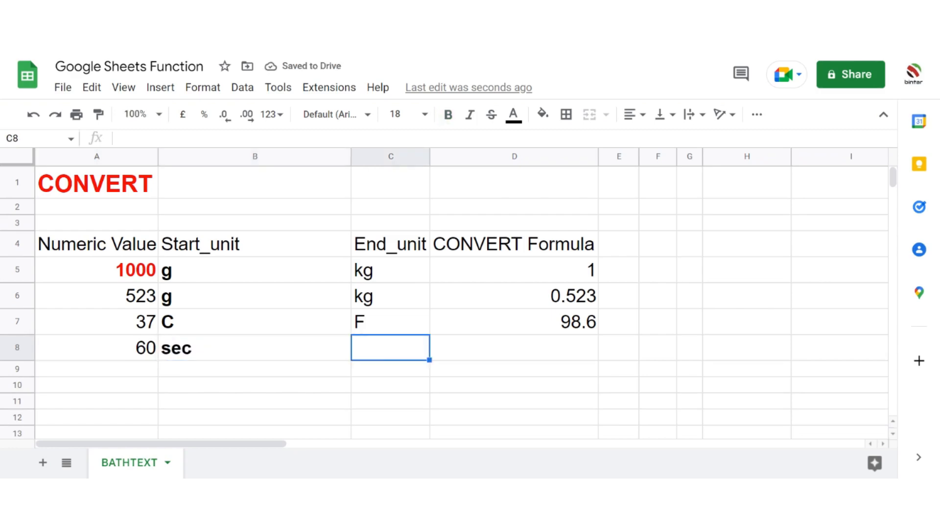
type("min")
key("Tab")
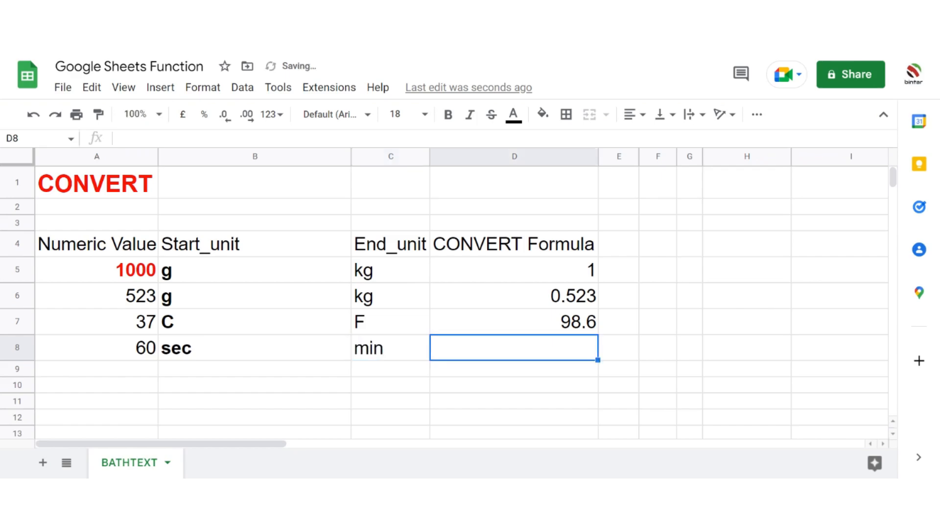
Copy the CONVERT formula from D7 into D8.
key("Up")
key("ctrl+c")
key("Down")
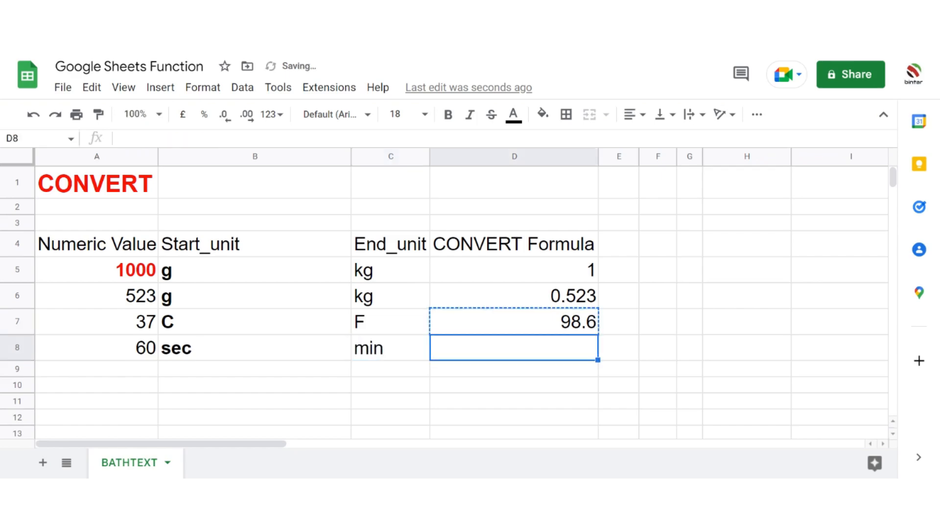
key("ctrl+v")
key("Left")
key("Left")
key("Left")
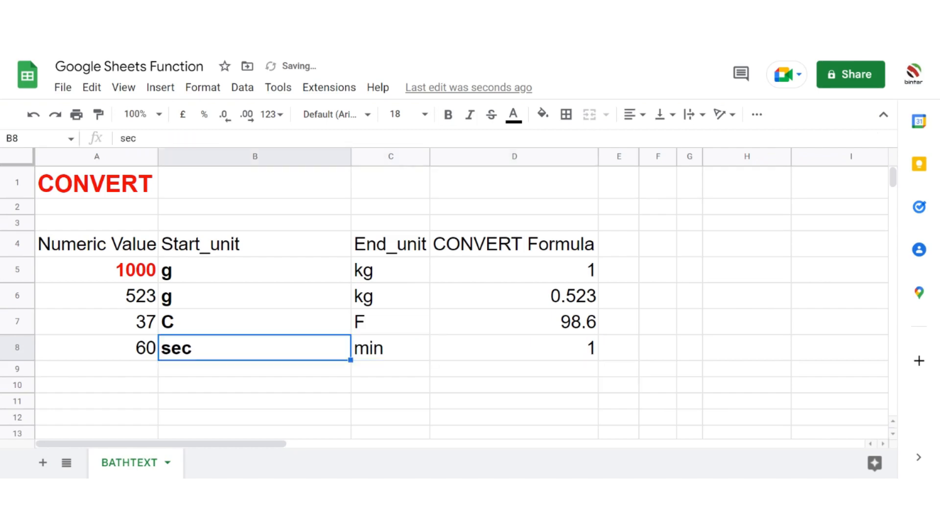
key("Right")
key("Right")
key("Right")
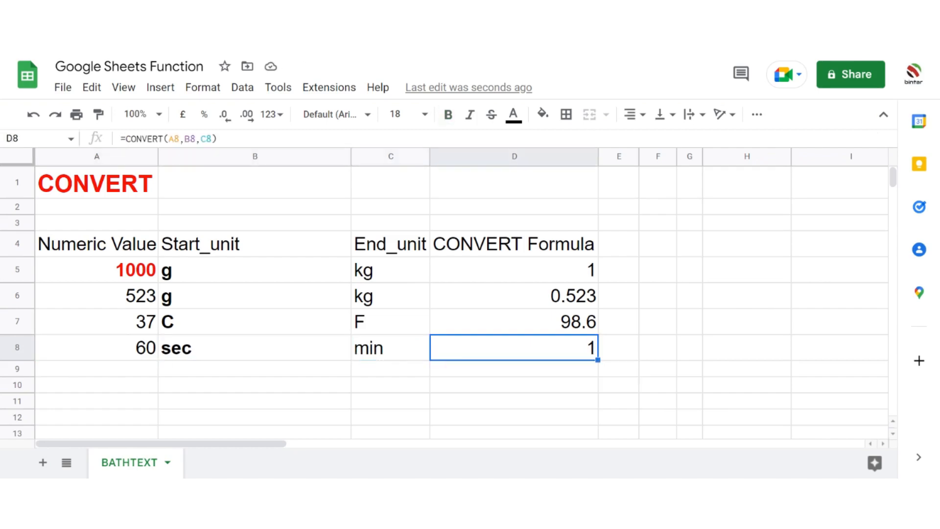
Fill row 9 with the numeric value 60, the start unit min and the end unit sec.
key("Left")
key("Left")
key("Left")
key("Down")
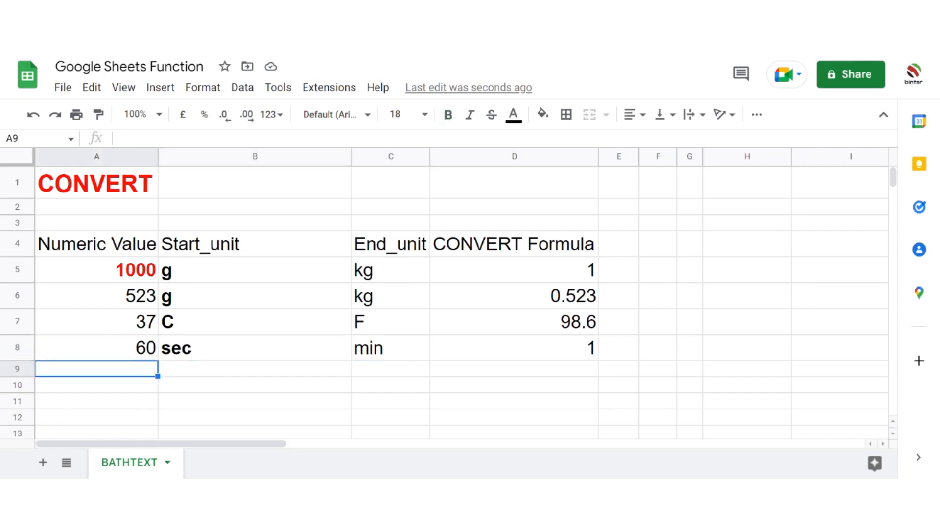
type("60")
key("Tab")
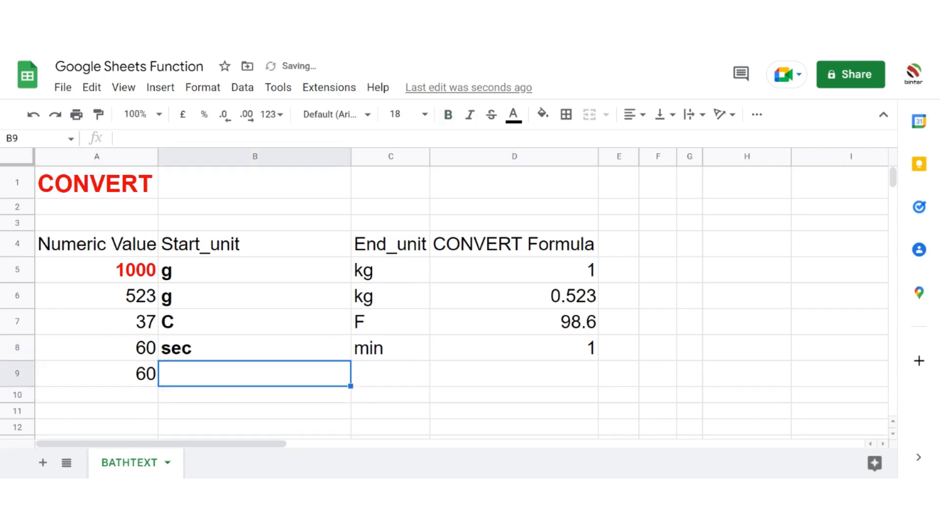
type("min")
key("Tab")
type("sec")
key("Tab")
Copy the CONVERT formula from D8 into D9.
key("Up")
key("ctrl+c")
key("Down")
key("ctrl+v")
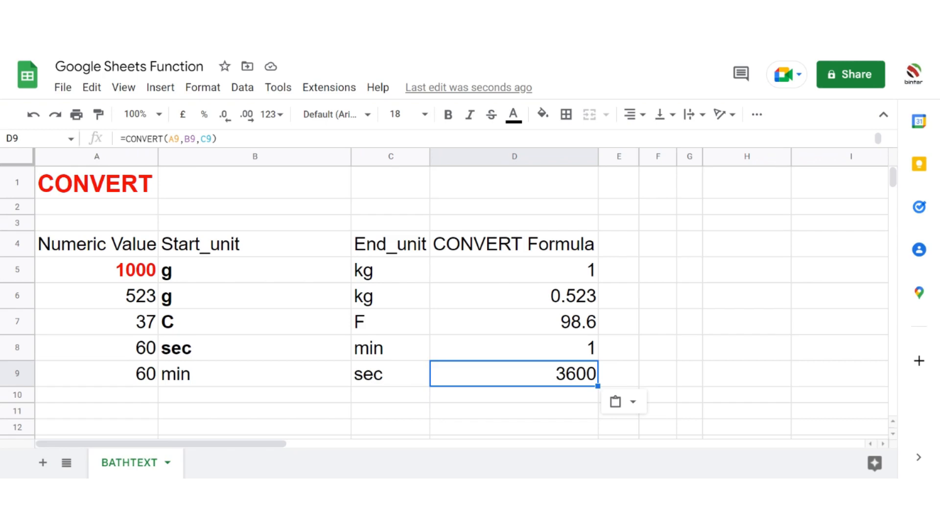
Fill row 10 with the numeric value 1, the start unit min and the end unit sec.
key("Down")
key("Left")
key("Left")
key("Left")
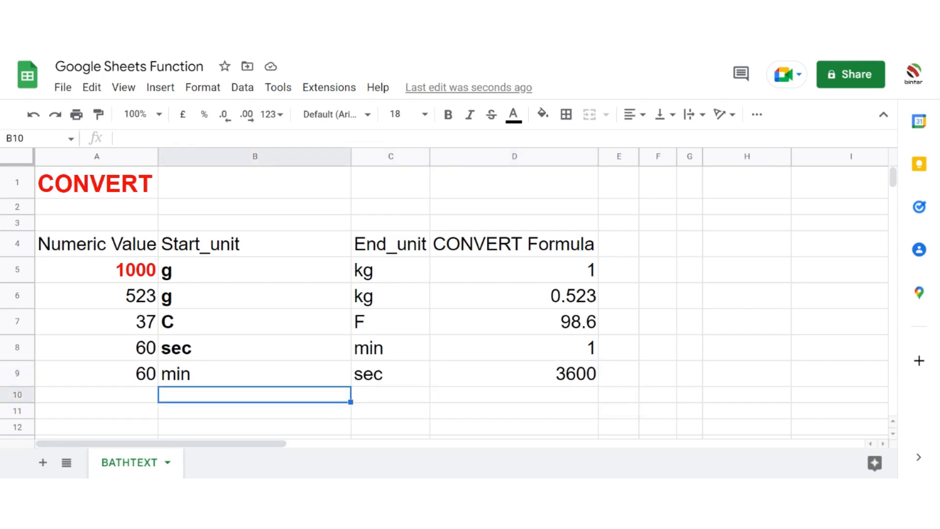
type("1")
key("Tab")
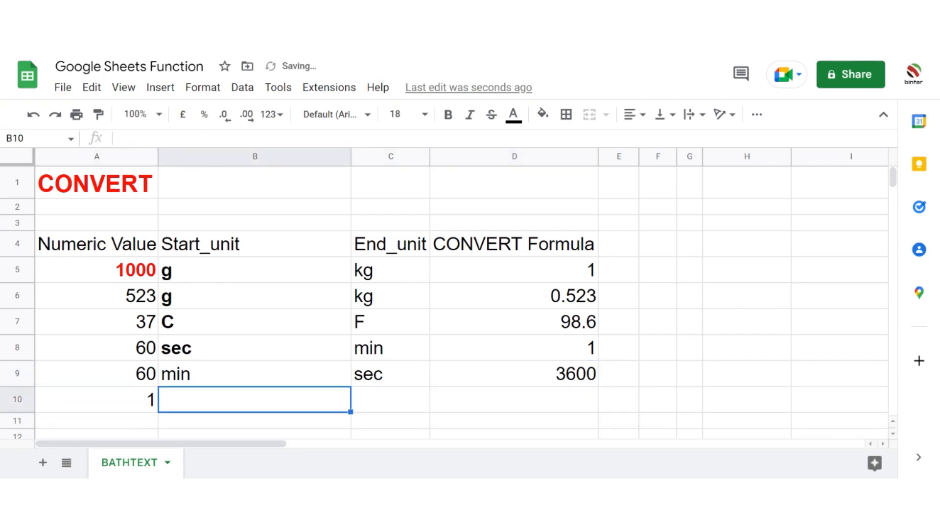
type("mi")
key("Tab")
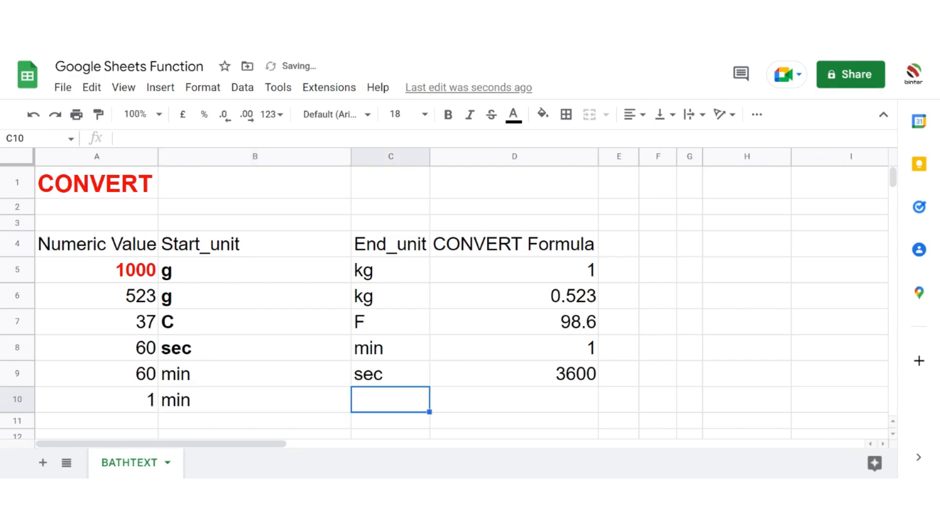
type("se")
key("Tab")
Copy the CONVERT formula from D9 into D10.
key("Up")
key("ctrl+c")
key("Down")
key("ctrl+v")
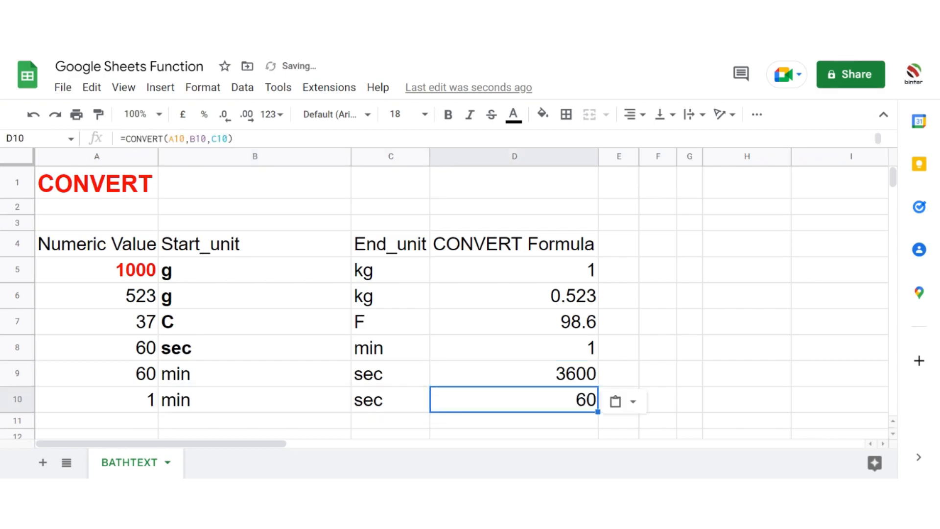
Fill row 11 with the numeric value 1, the start unit hr and the end unit sec.
key("Down")
key("Left")
key("Left")
key("Left")
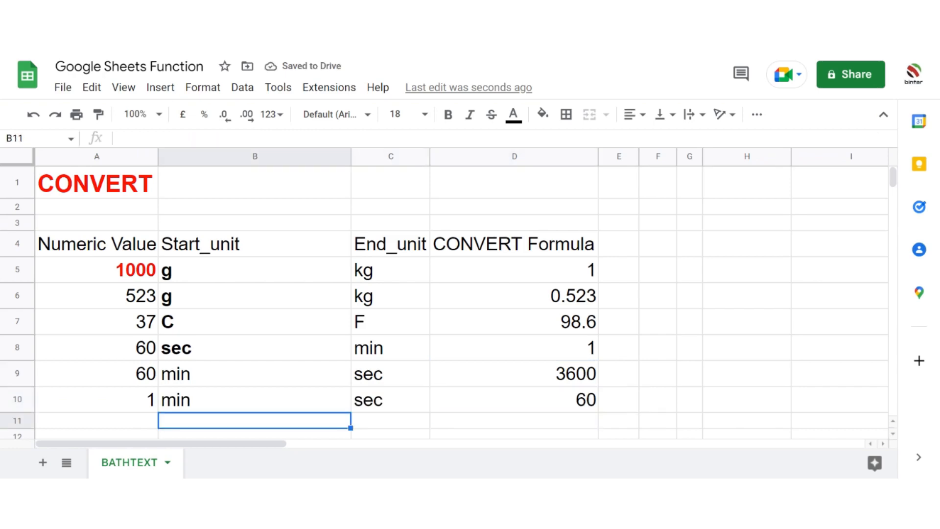
type("1")
key("Tab")
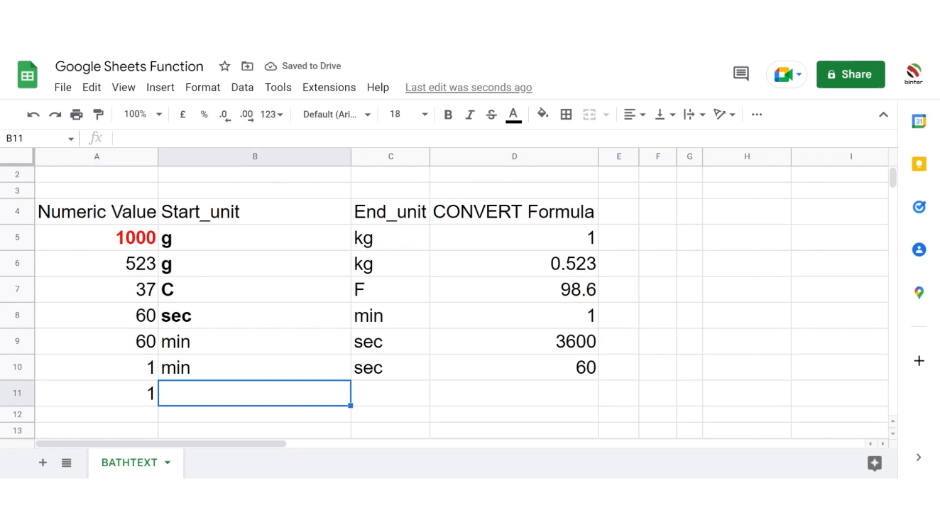
type("hr")
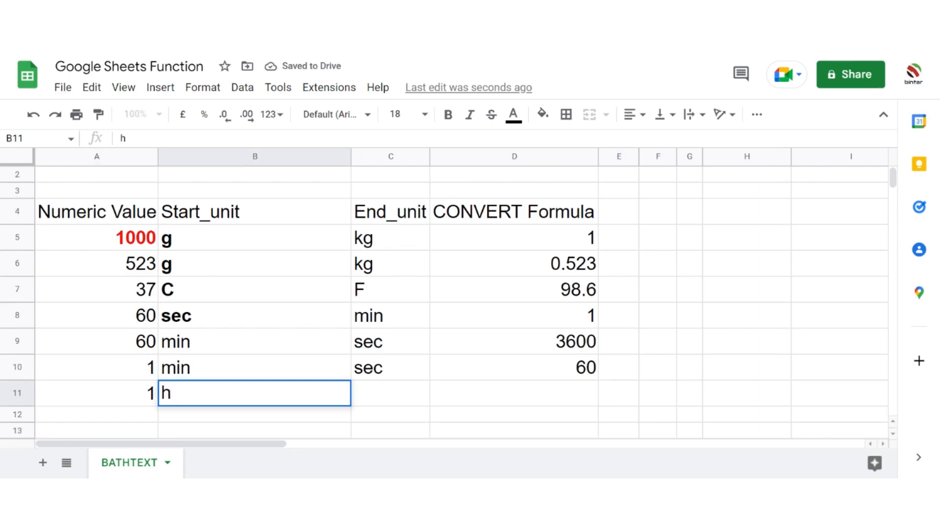
key("Tab")
type("sec")
key("Tab")
Copy the CONVERT formula from D10 into D11.
key("Up")
key("ctrl+c")
key("Down")
key("ctrl+v")
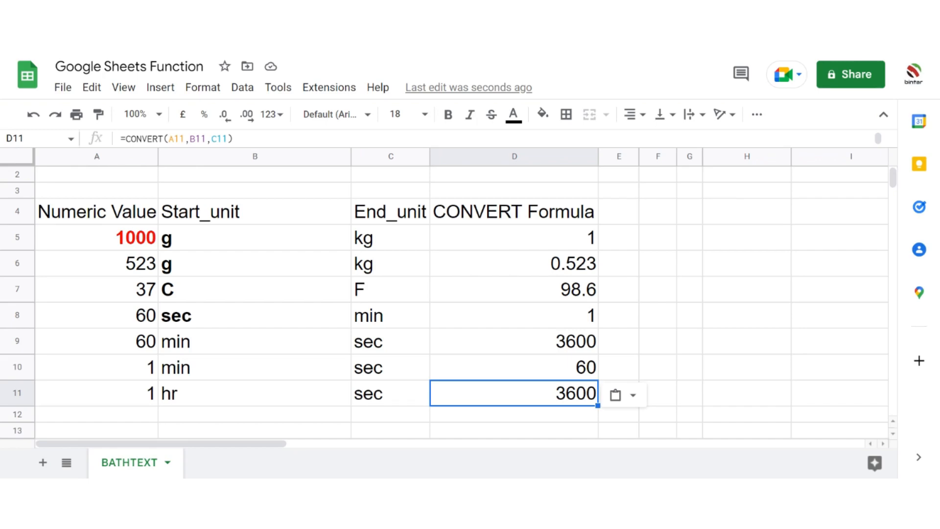
Enter the manual Celsius-to-Fahrenheit formula =A7*9/5+32 in G7 and widen column G to fit the result.
key("Up")
key("Up")
key("Up")
key("Up")
key("Right")
key("Right")
key("Right")
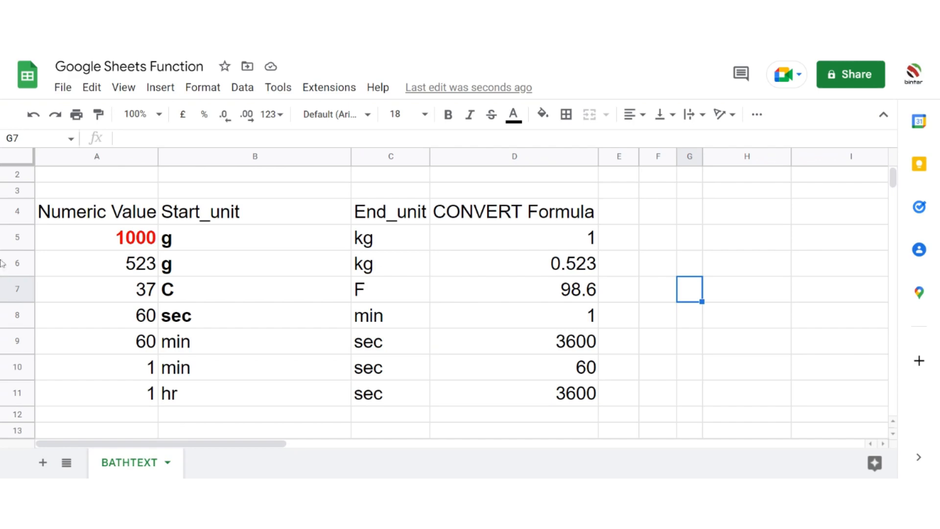
type("=")
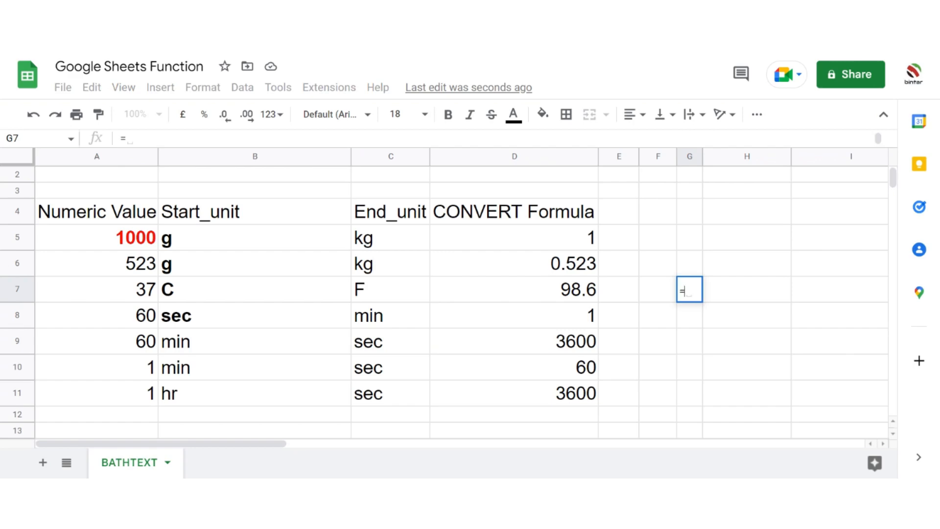
type("37")
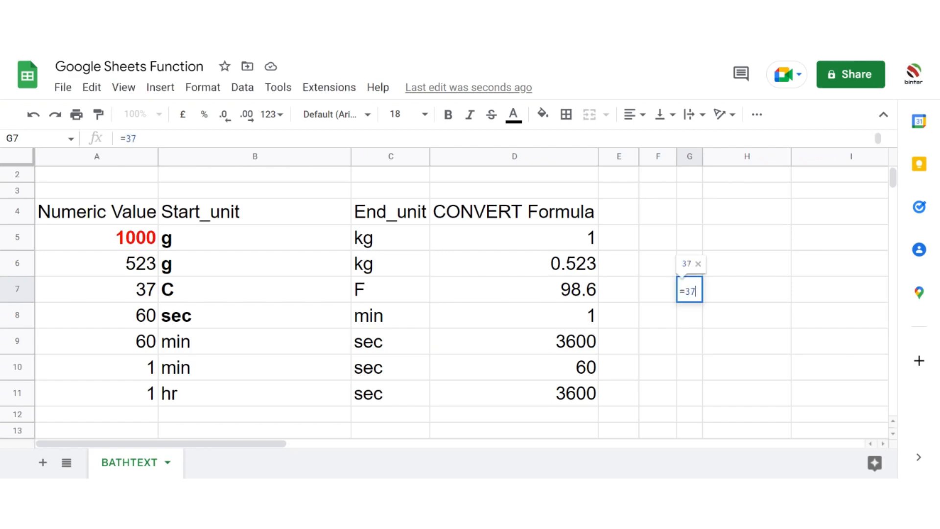
key("BackSpace")
key("BackSpace")
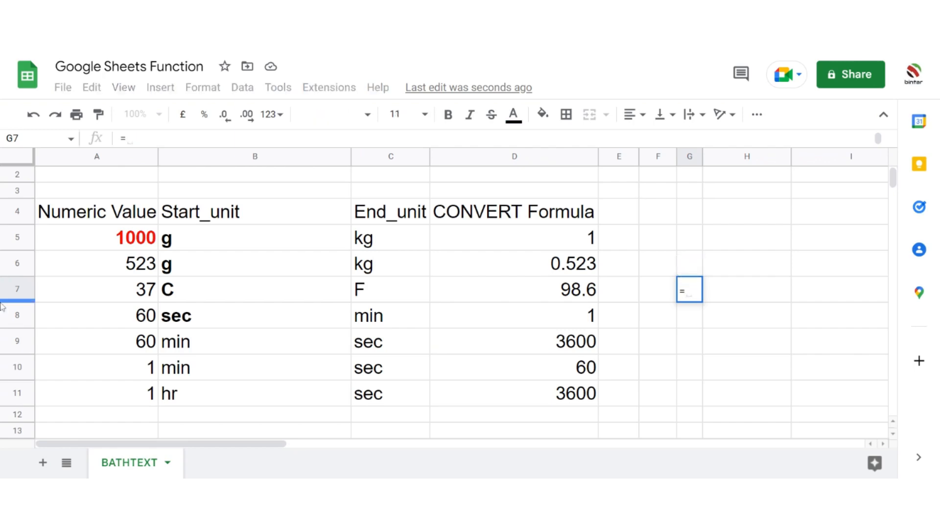
left_click(144, 288)
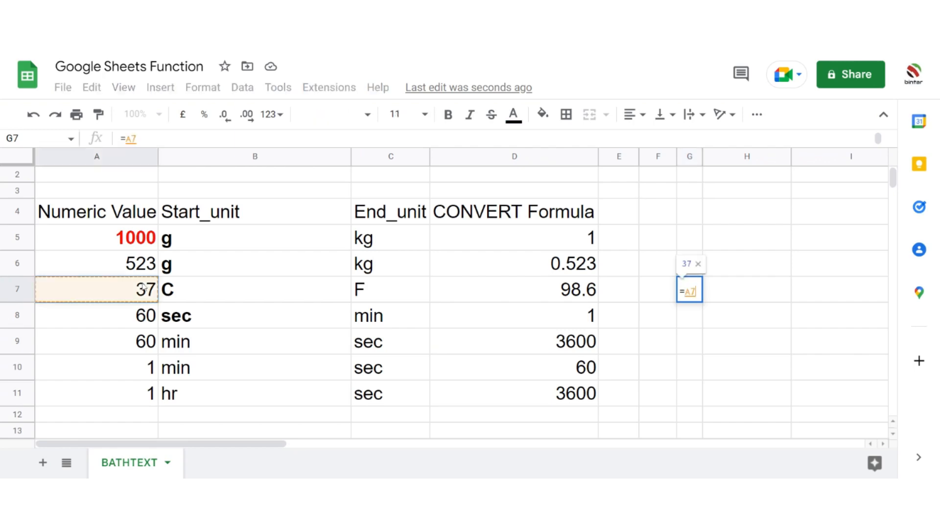
type("*9/5+32")
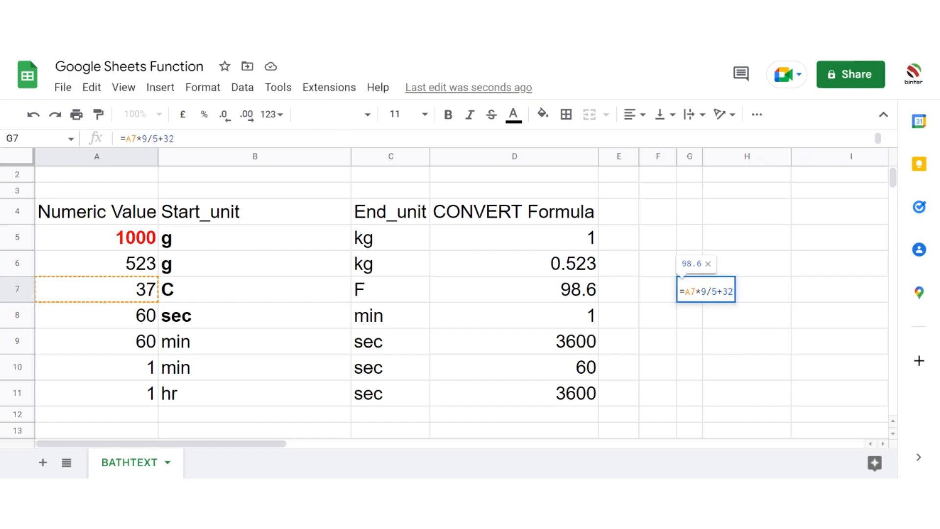
key("Return")
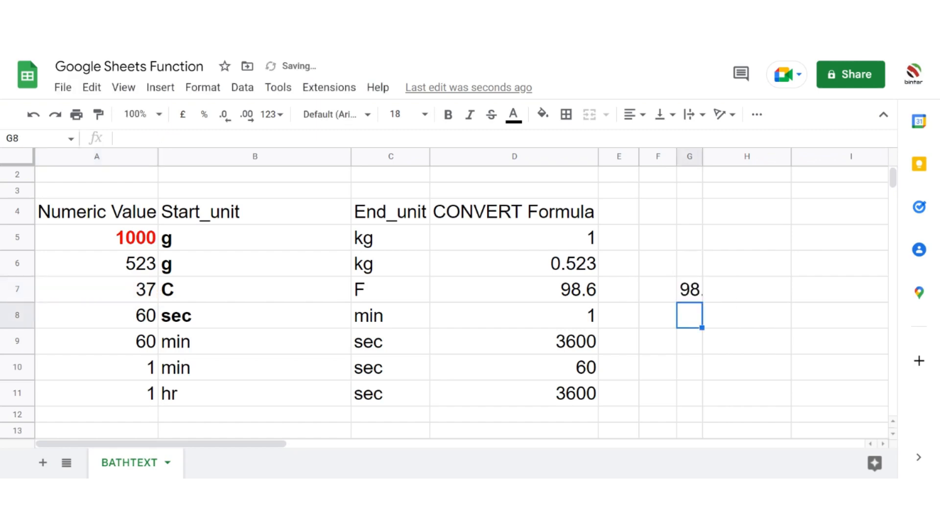
left_click_drag(700, 152, 719, 153)
key("Up")
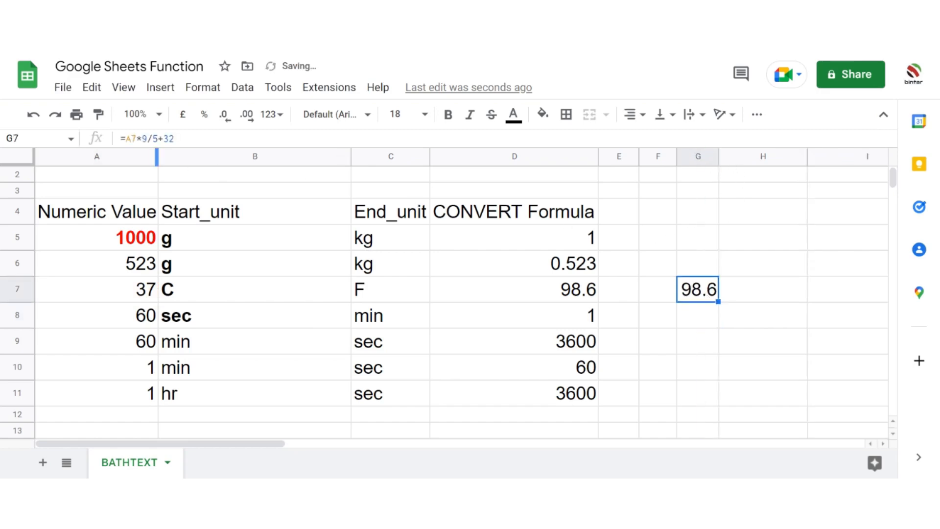
Examine the manual formula in G7 and the cell references of the CONVERT formula in D5.
key("Return")
left_click_drag(174, 138, 125, 139)
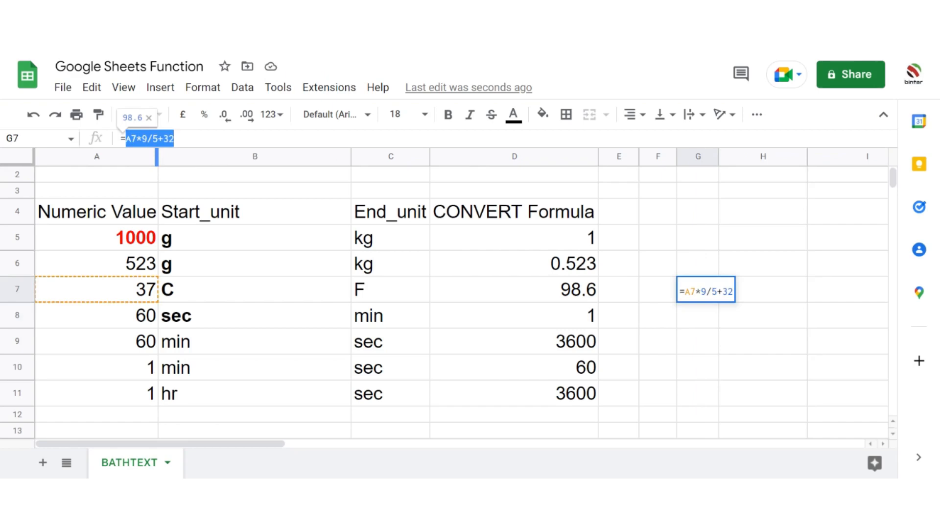
left_click(656, 323)
left_click(570, 250)
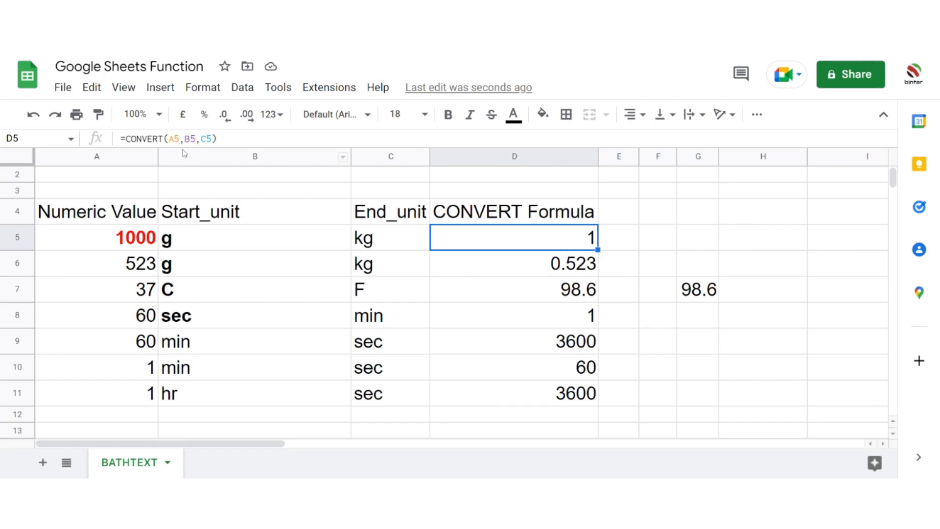
left_click(185, 138)
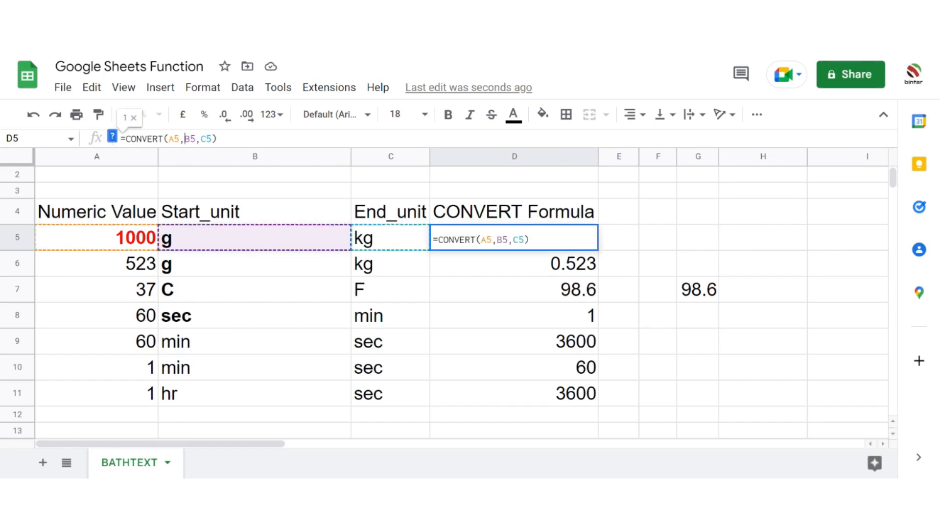
left_click(211, 139)
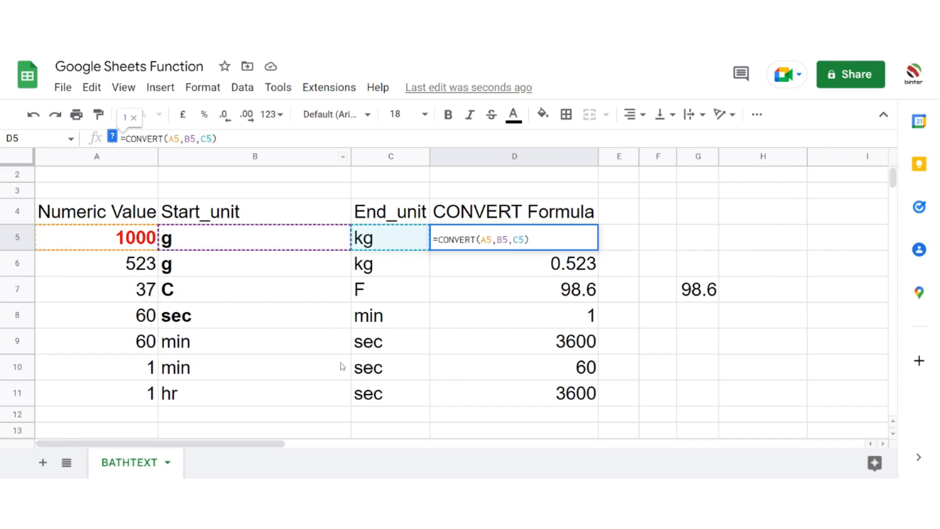
left_click(338, 367)
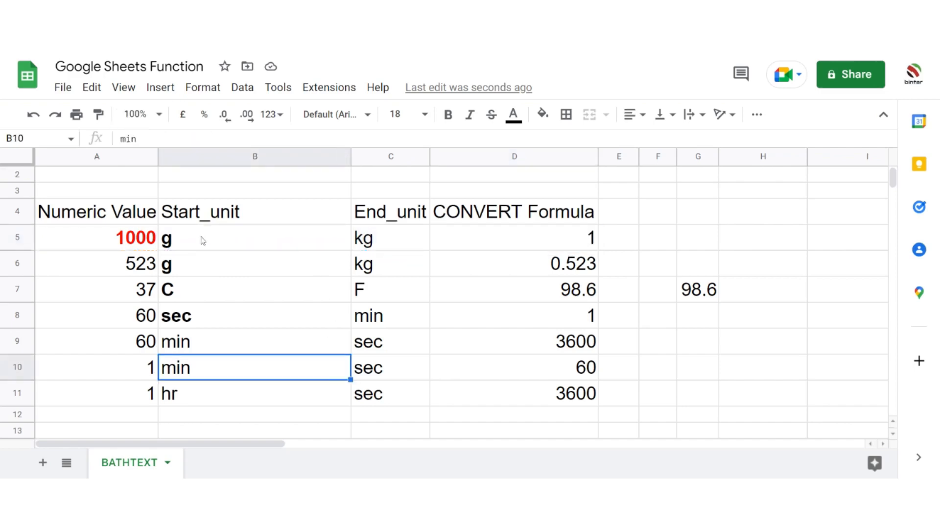
Review the start units in B5 through B7.
left_click(202, 239)
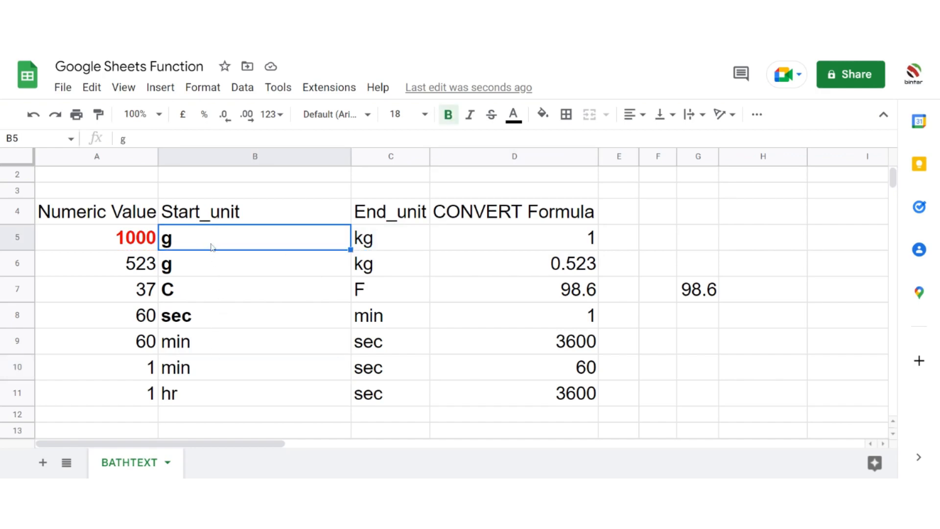
left_click(204, 267)
left_click(210, 296)
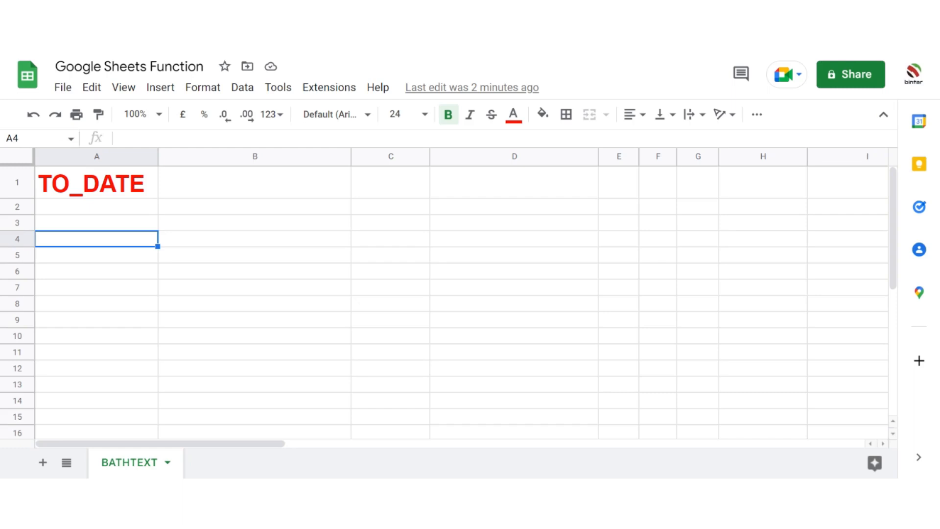
Enter 45678 in A4 and the formula =TO_DATE(A4) in B4.
type("45678")
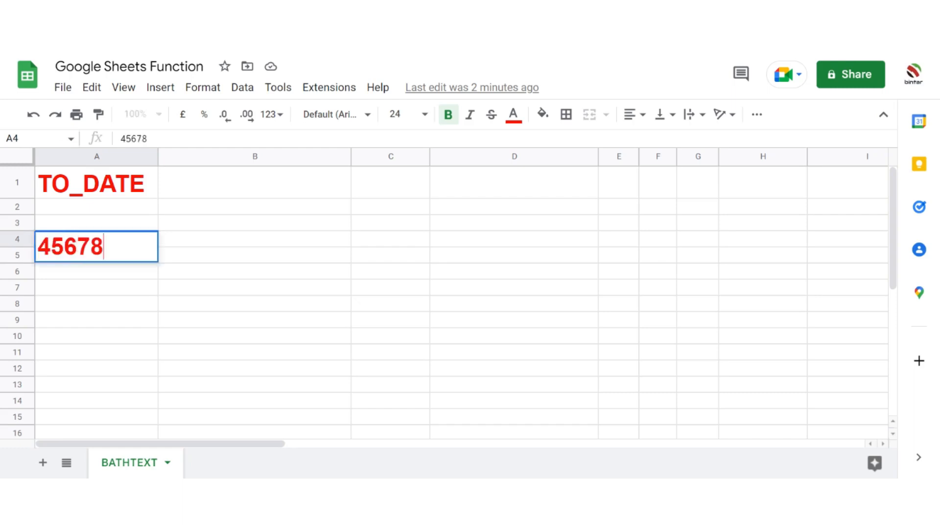
key("Tab")
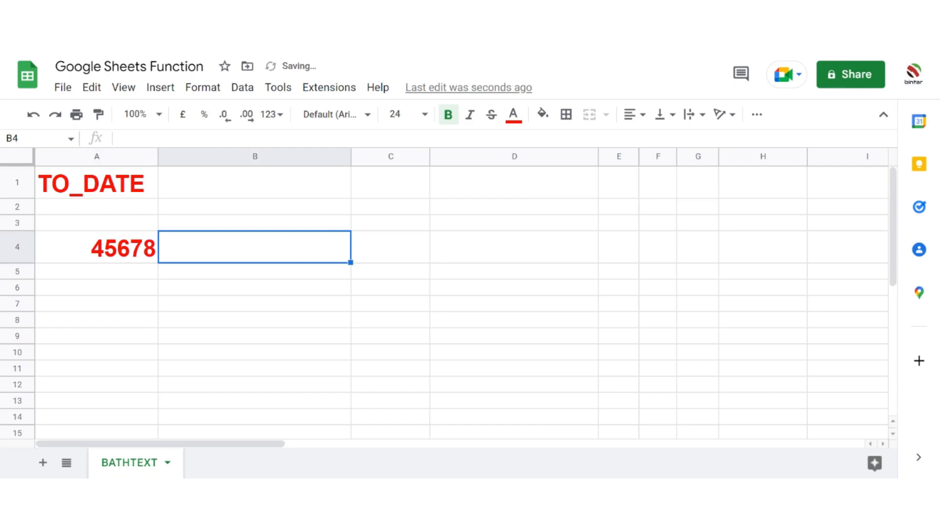
type("=")
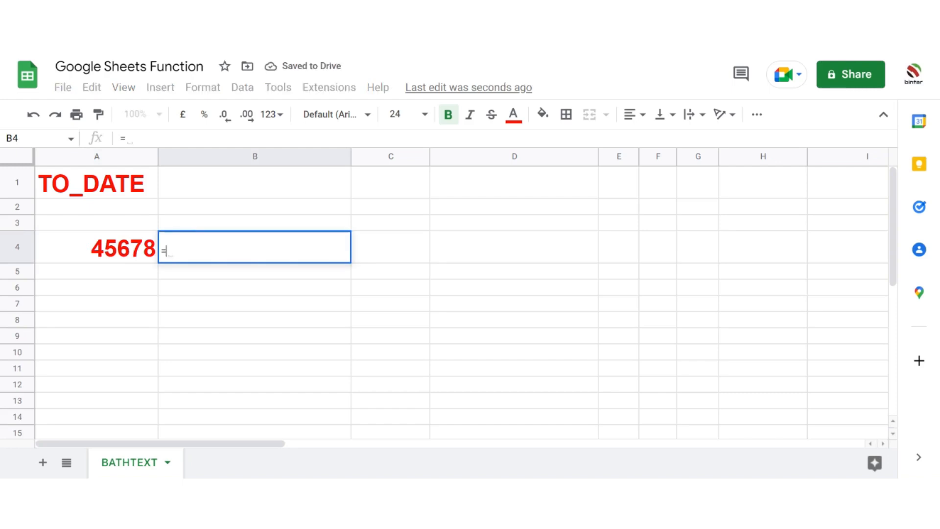
type("tO")
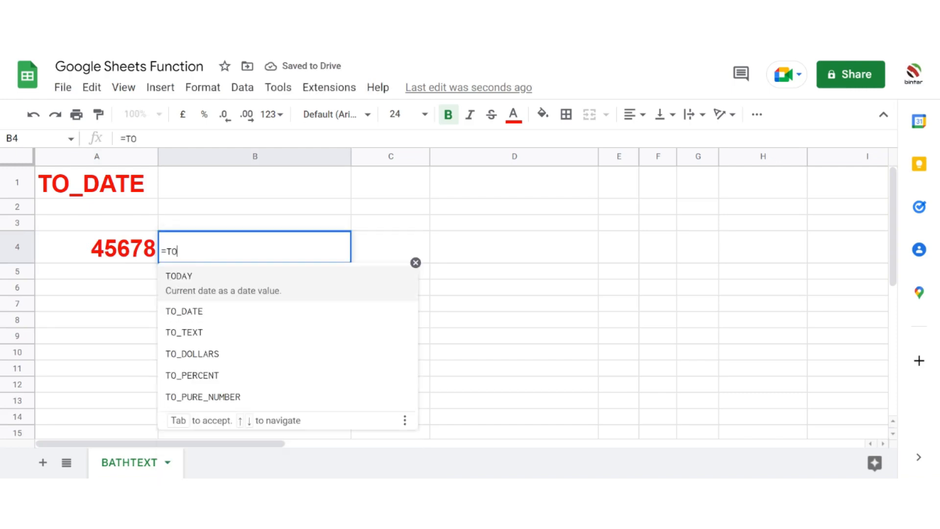
type("_DA")
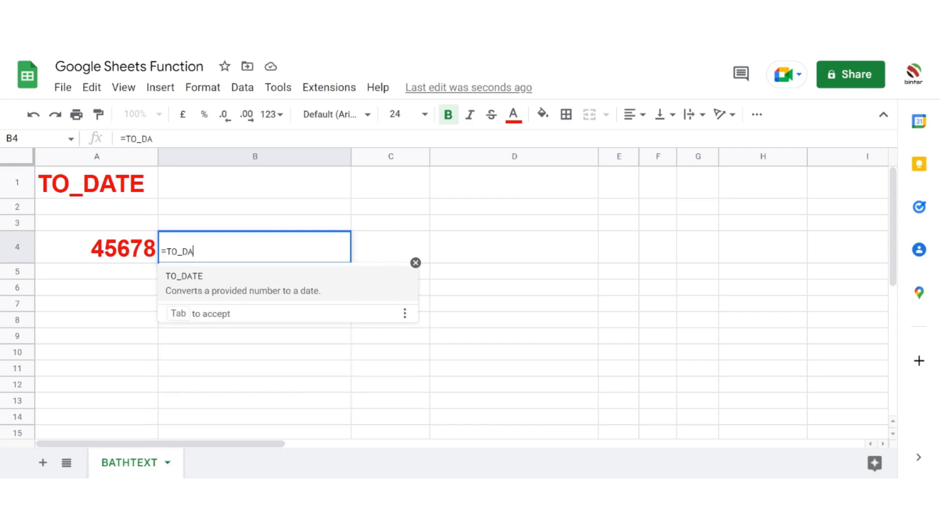
left_click(239, 297)
left_click(137, 257)
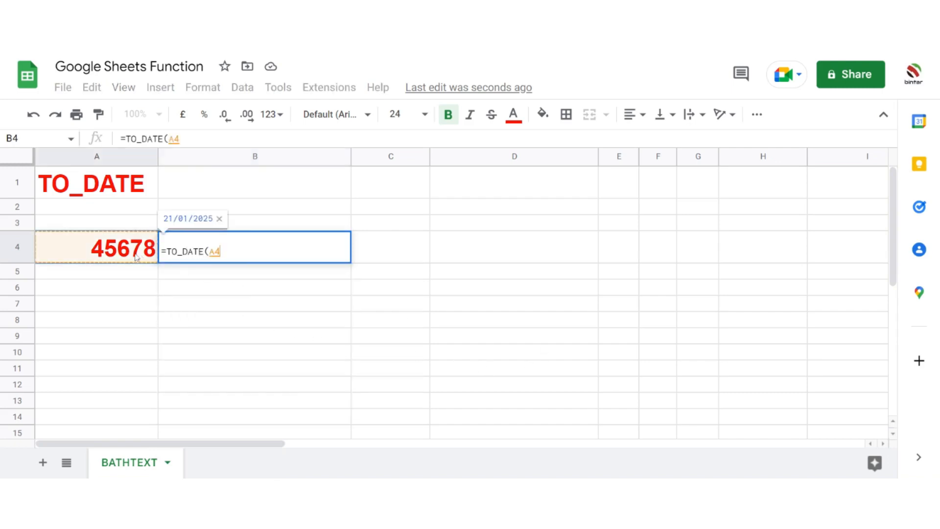
type(")")
key("Return")
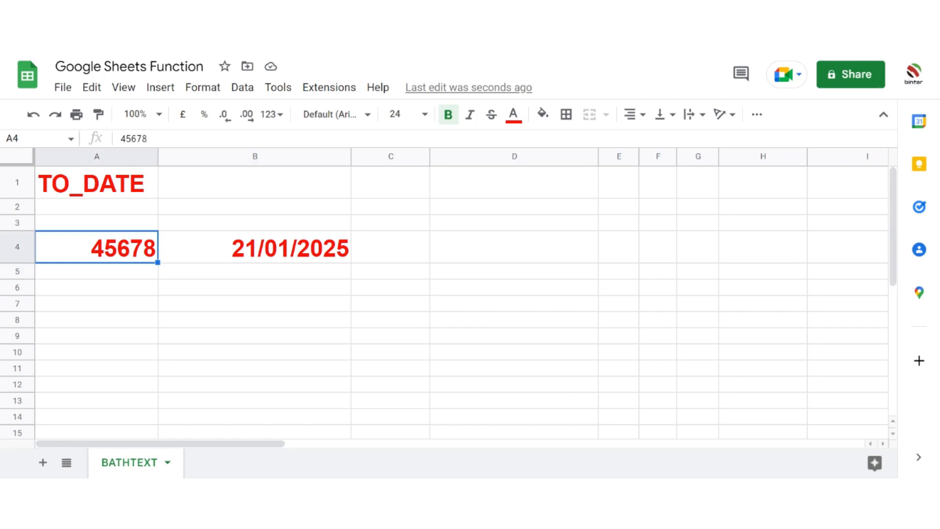
Apply the Date number format to A4 and switch it back to Automatic.
left_click(280, 115)
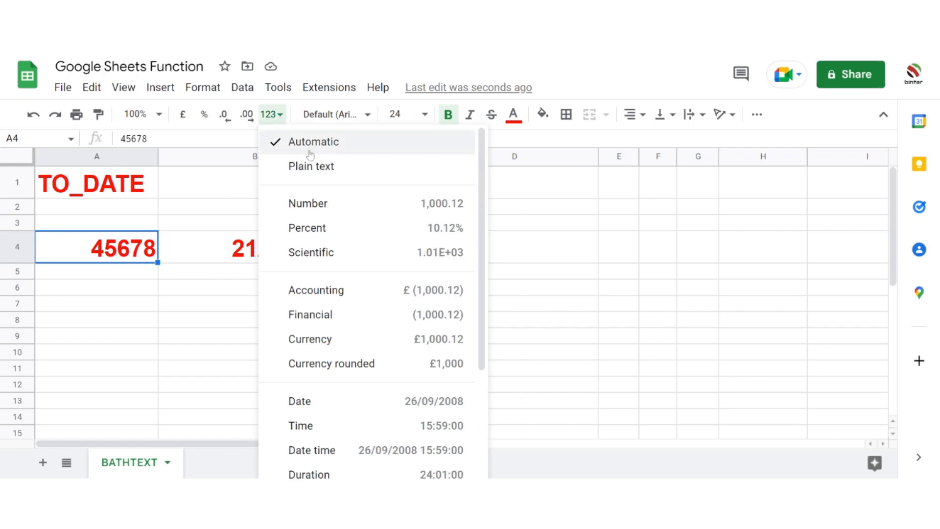
left_click(361, 409)
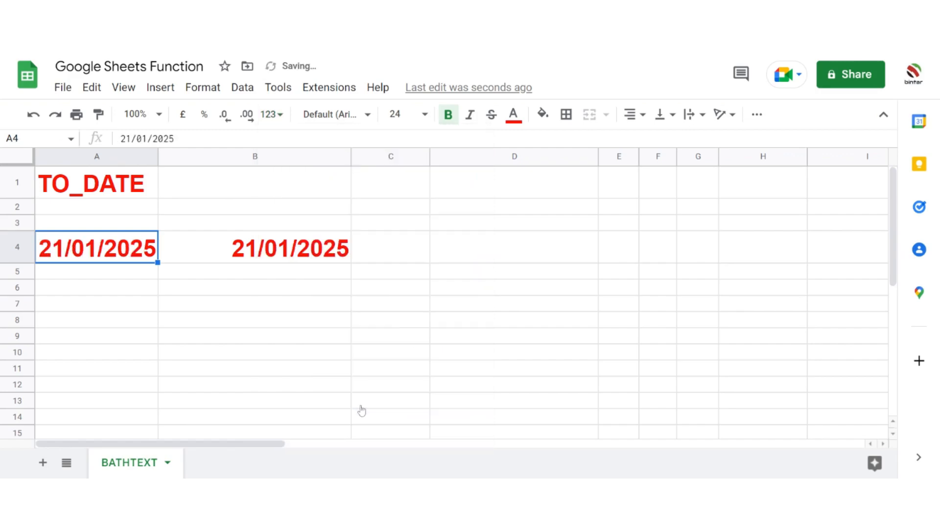
left_click(272, 114)
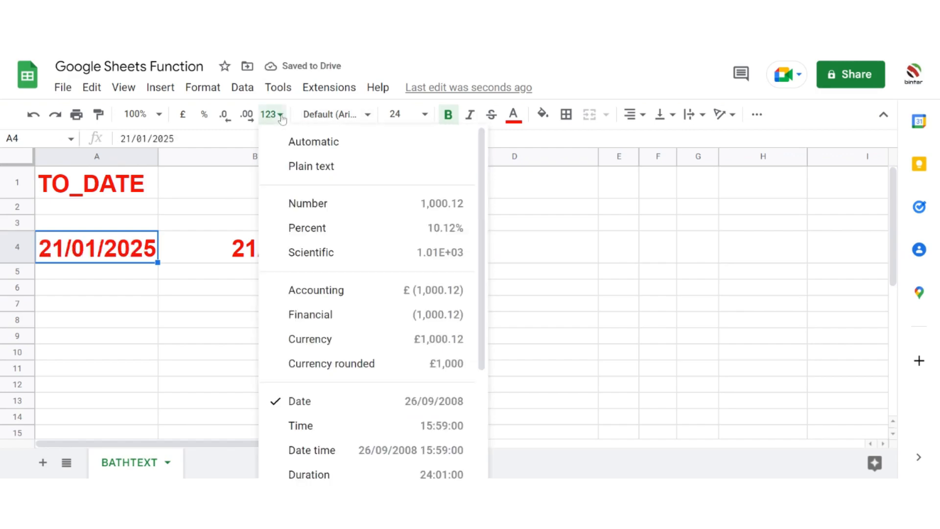
left_click(326, 142)
left_click(123, 304)
left_click(126, 253)
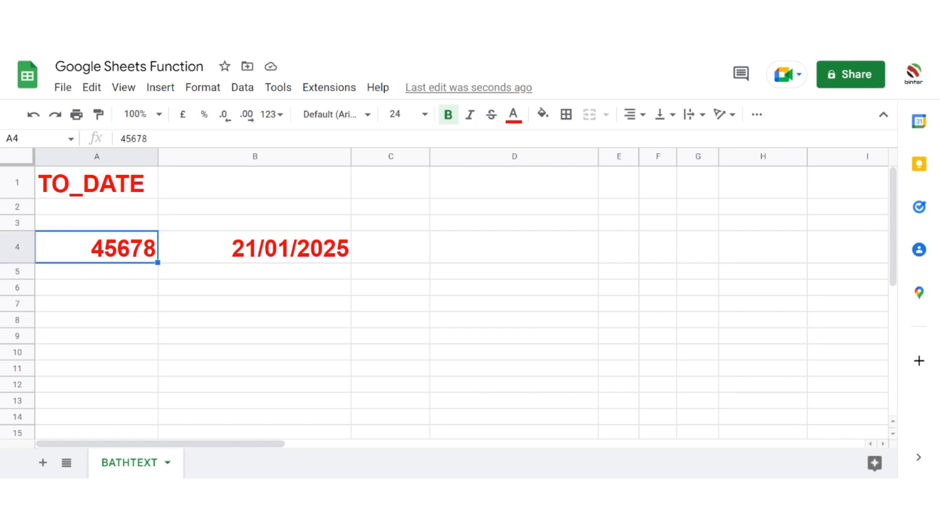
Change the number in A4 to 45 to test the TO_DATE formula.
left_click(97, 270)
left_click(96, 222)
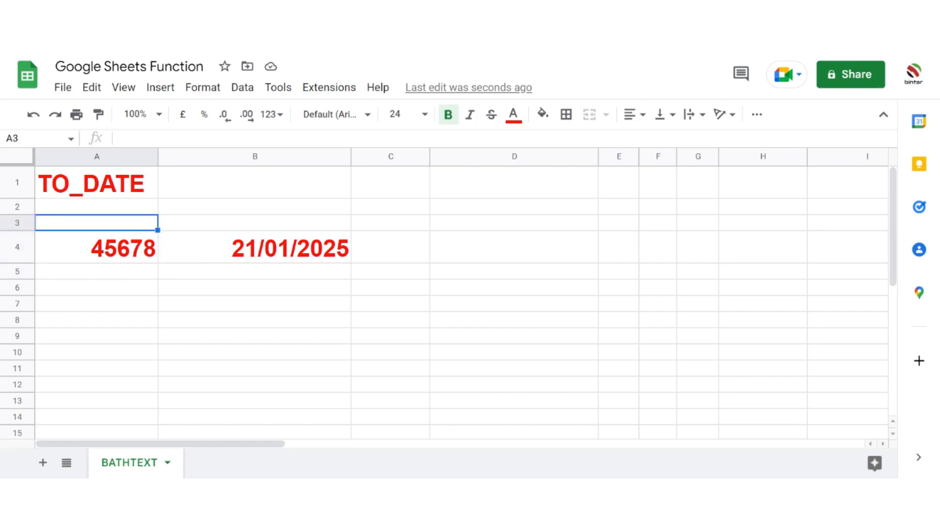
left_click(97, 247)
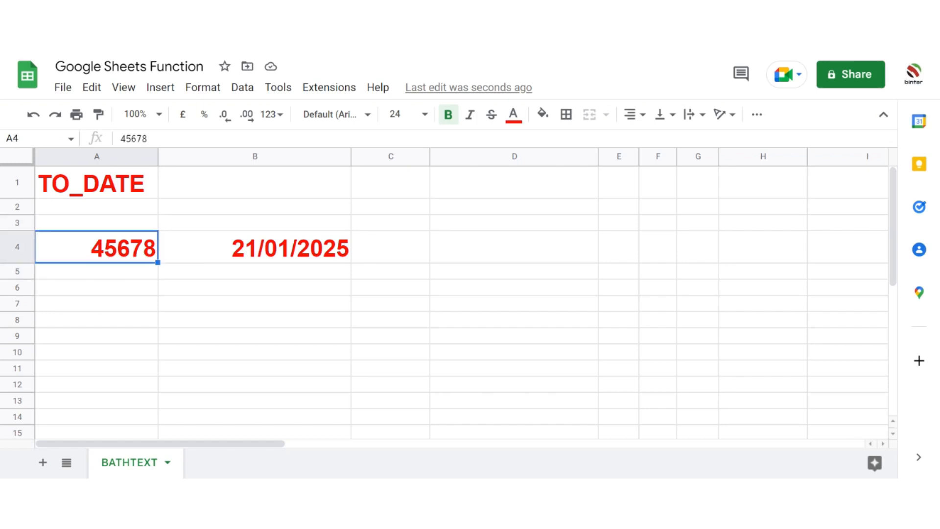
type("45")
key("Return")
Replace the number in A4 with 1 to test the TO_DATE formula.
left_click(96, 247)
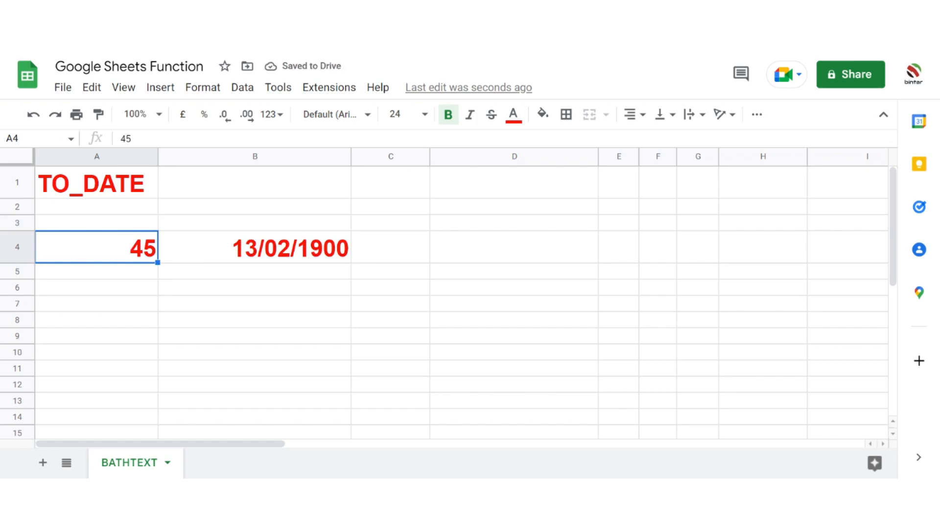
type("1")
left_click(96, 222)
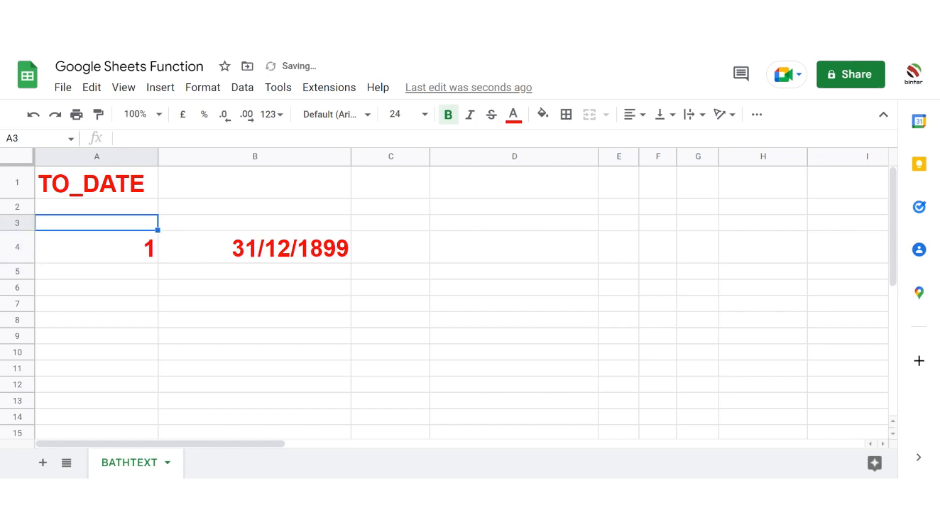
Set the number in A4 to 23 as the input of the TO_DATE formula.
left_click(96, 247)
type("23")
left_click(96, 223)
left_click(96, 247)
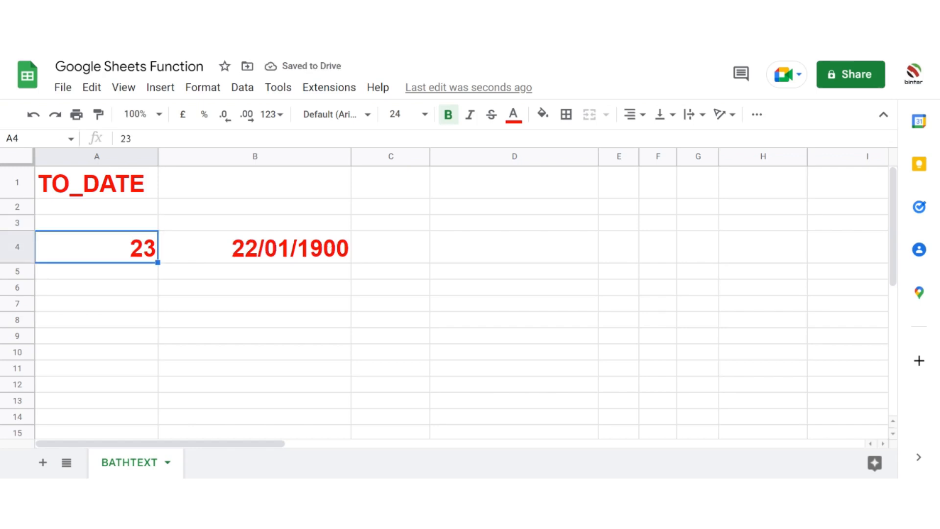
Enter 4567895 in A4 as the TO_DATE input and select the formula cell B4.
type("4567895")
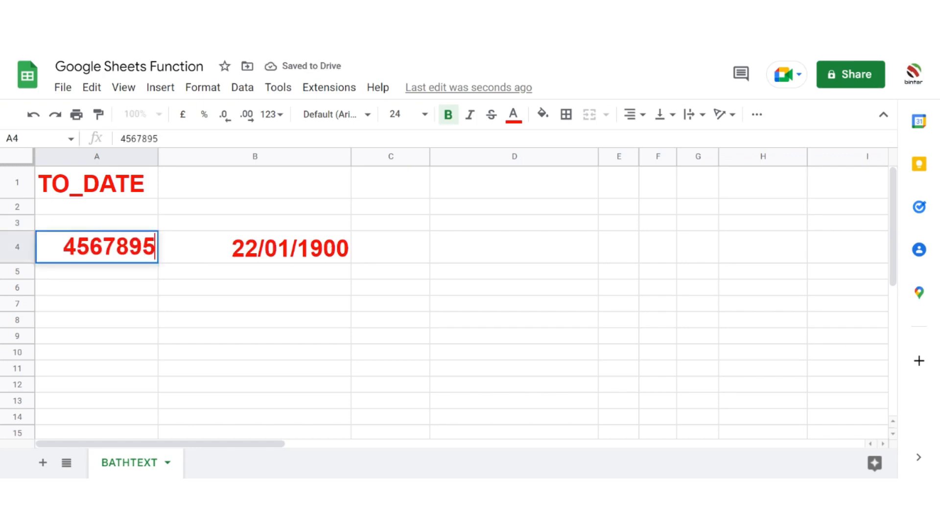
key("Return")
left_click(96, 247)
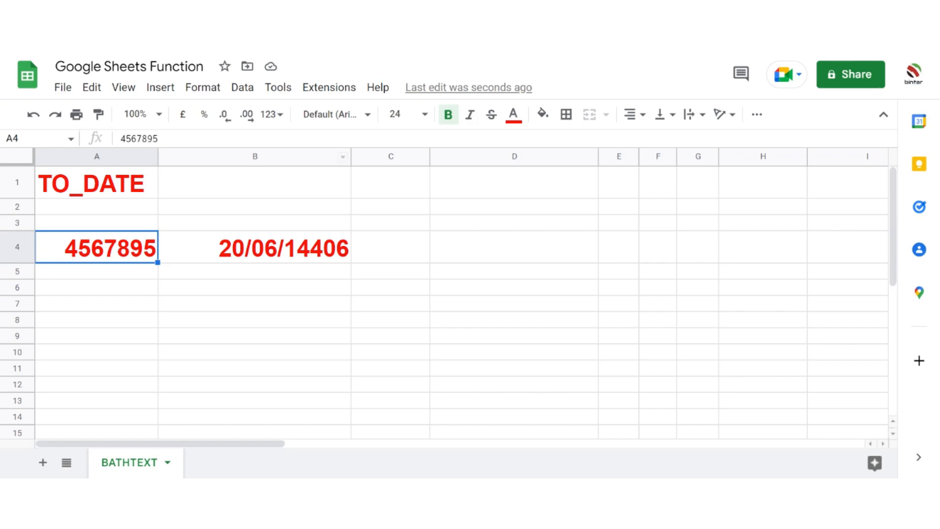
left_click(219, 251)
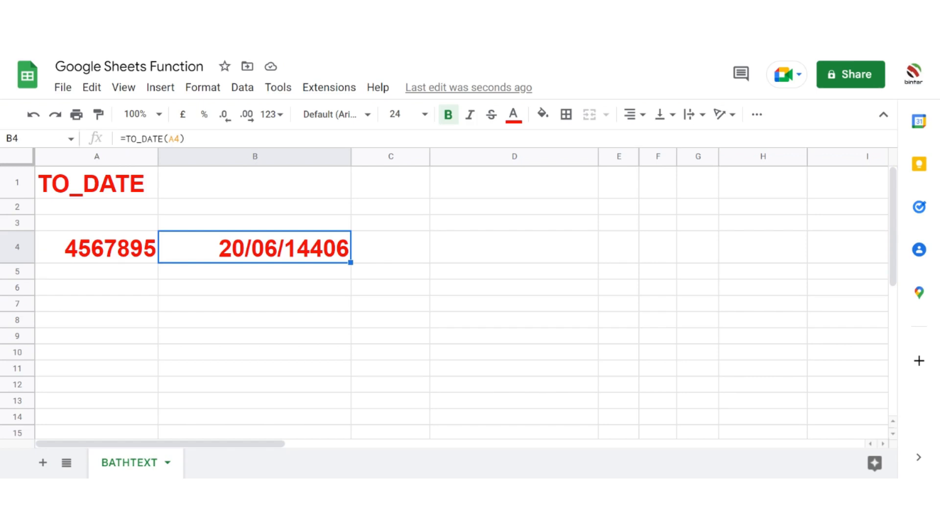
Replace the number in A4 with the decimal 1.5 and select B4 to check the TO_DATE formula.
left_click(117, 250)
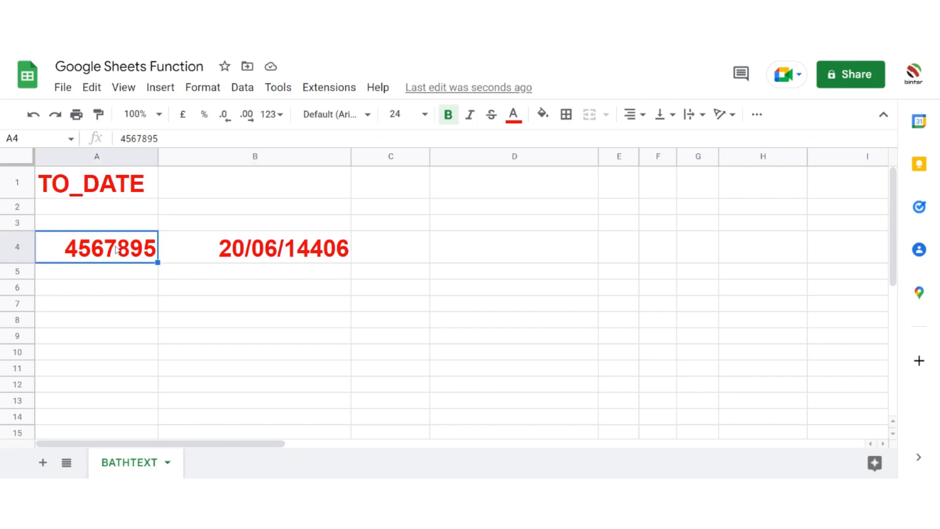
type("1.5")
key("Return")
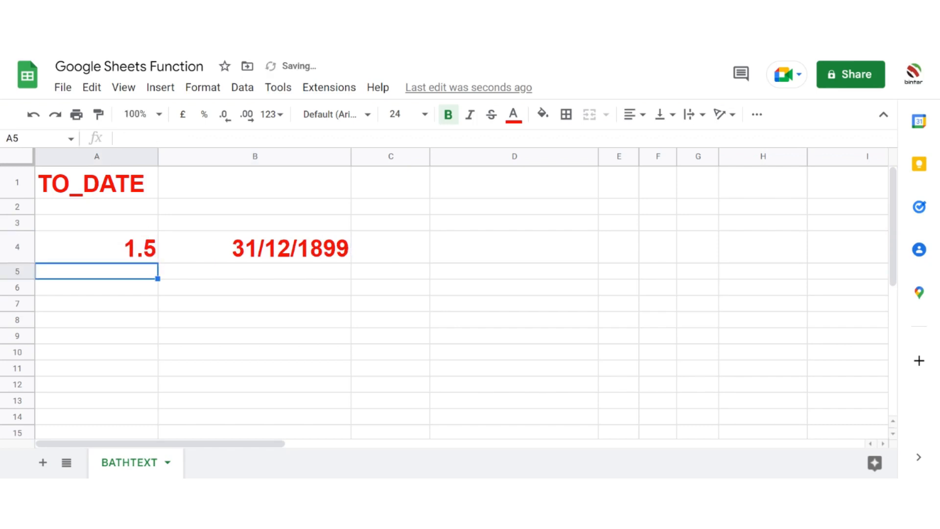
left_click(239, 250)
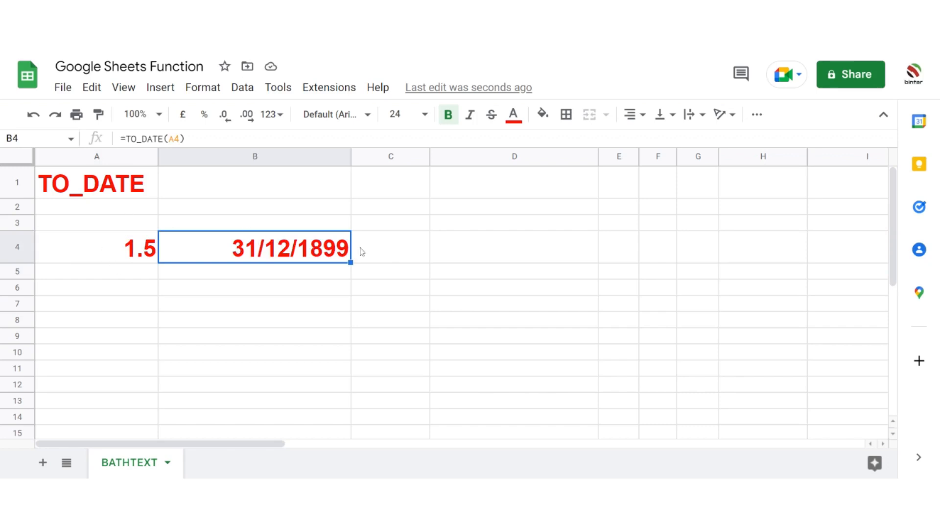
Enter 0, 1, 2, 3 and 4 one after another in A4 to test the TO_DATE formula.
left_click(129, 244)
type("0")
key("Up")
left_click(130, 242)
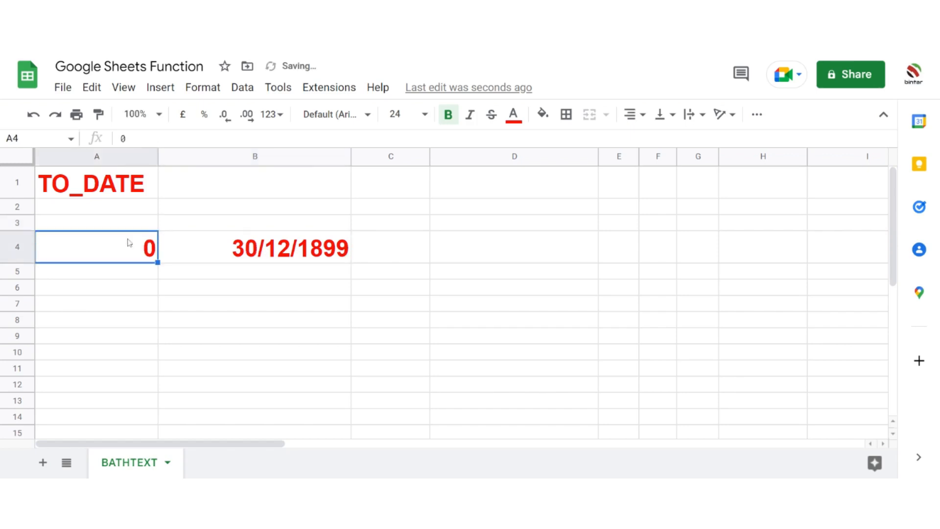
type("1")
key("Return")
left_click(130, 245)
type("2")
key("Return")
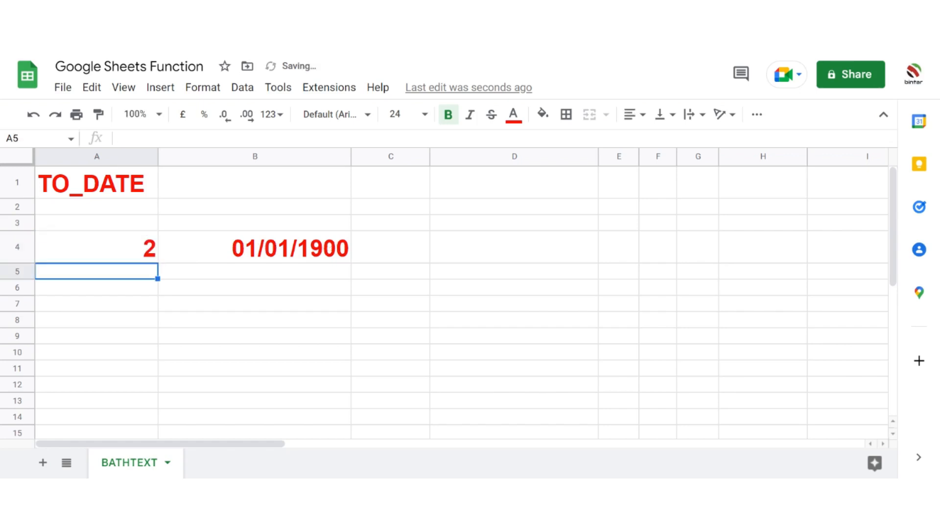
left_click(129, 245)
type("3")
key("Return")
left_click(129, 245)
type("4")
key("Return")
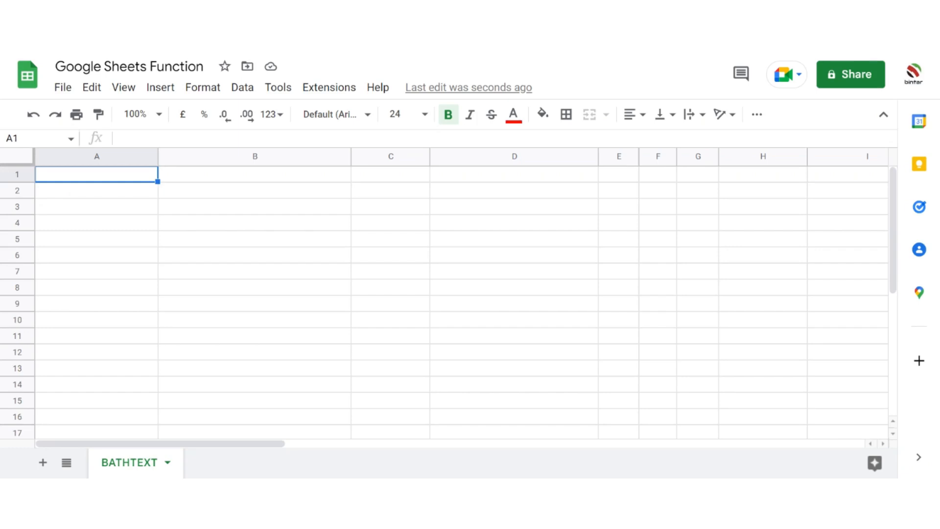
Rename the BATHTEXT sheet as Google Sheets Function.
double_click(146, 469)
type("Goog")
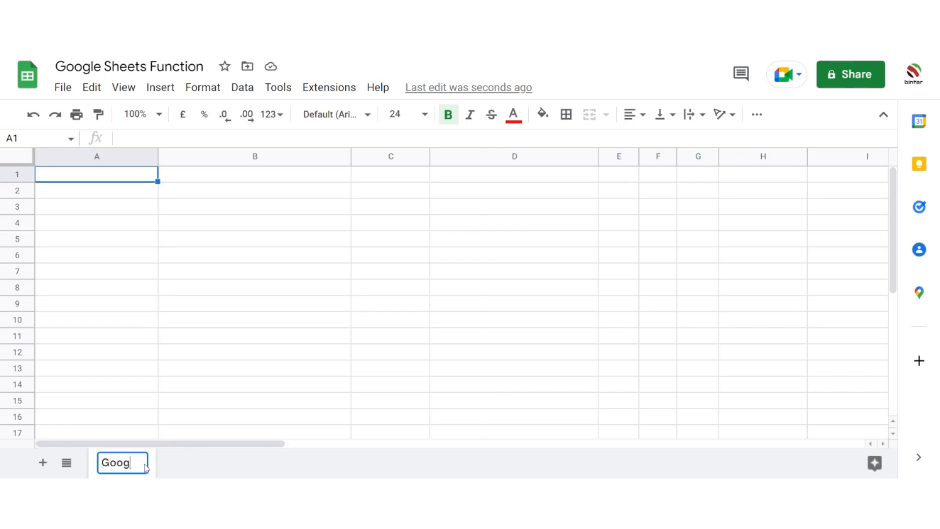
type("le Sh")
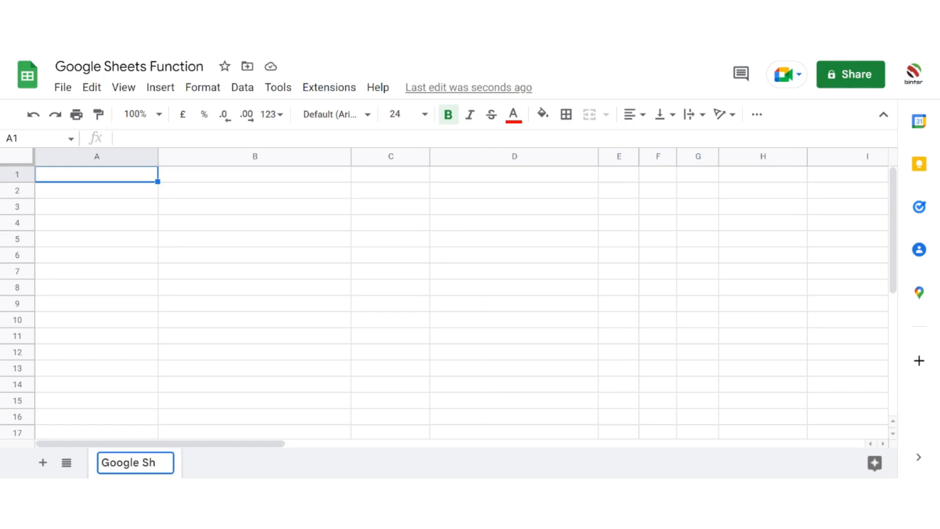
type("eets ")
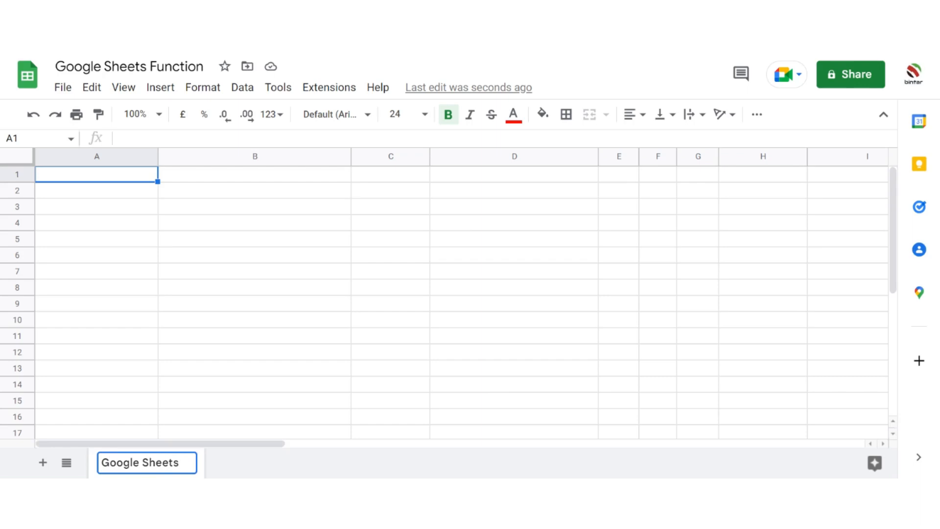
type("Function")
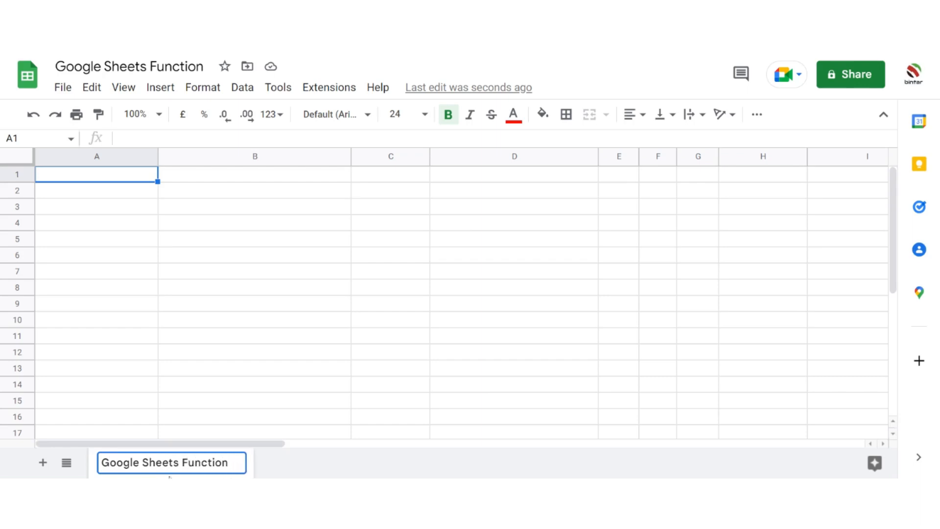
left_click(225, 274)
Enter the title TO_DOLLARS in cell A1 of the empty sheet.
left_click(86, 181)
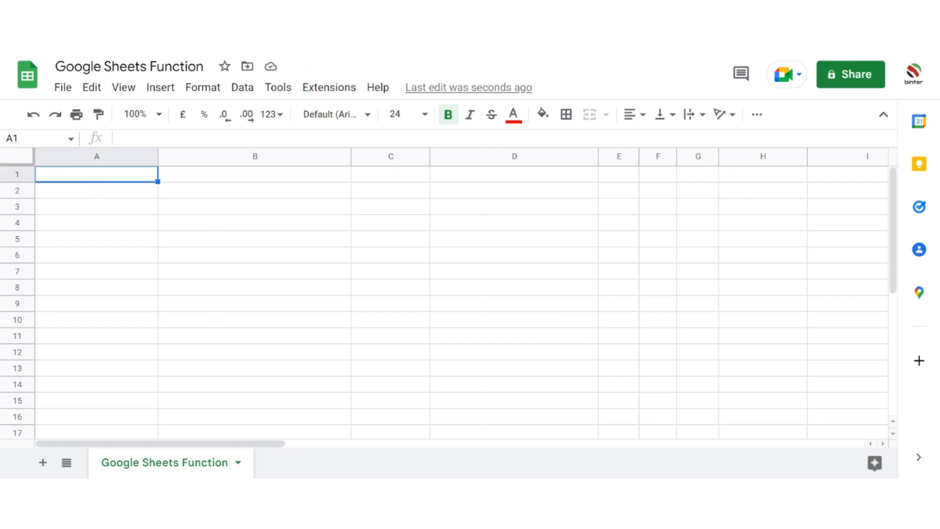
type("TO_")
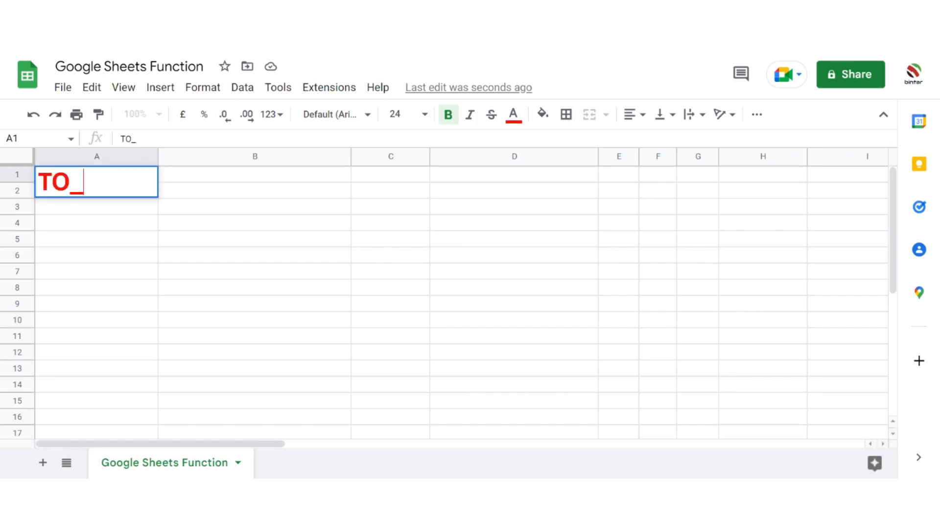
type("DOLLA")
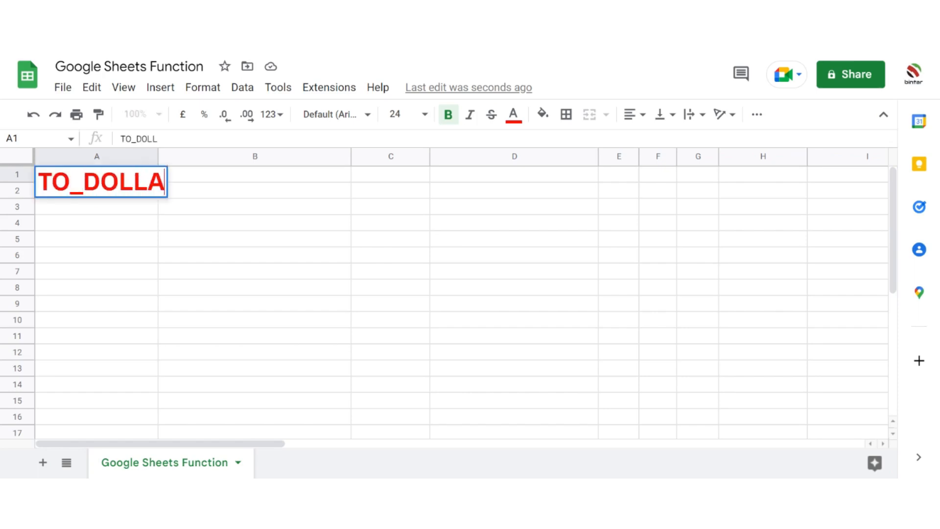
type("RS")
key("Return")
key("Return")
left_click(97, 206)
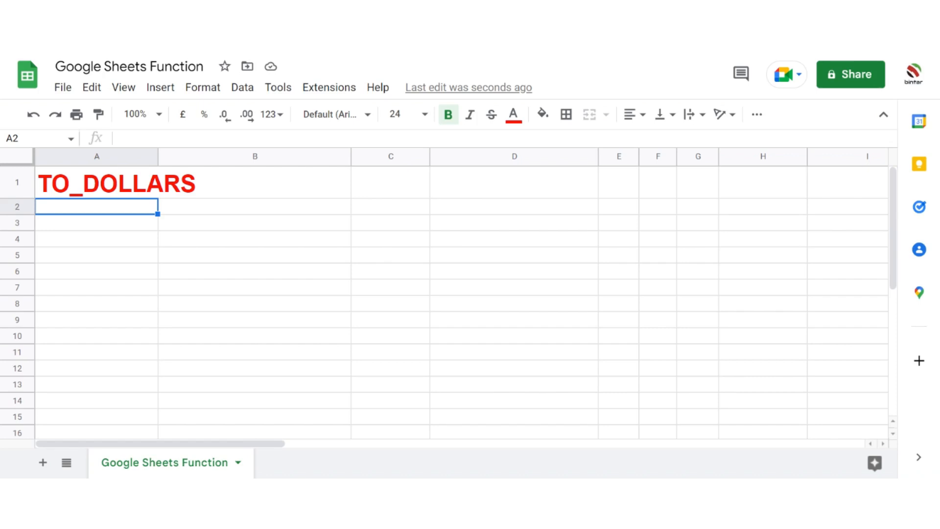
Add the column headers Number in A3 and TO_DOLLARS in B3.
left_click(96, 223)
type("Number")
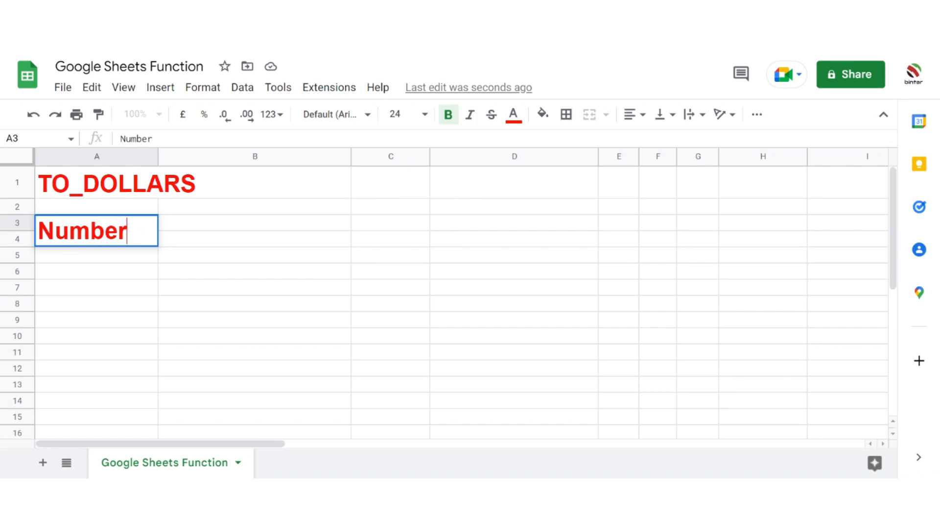
key("Tab")
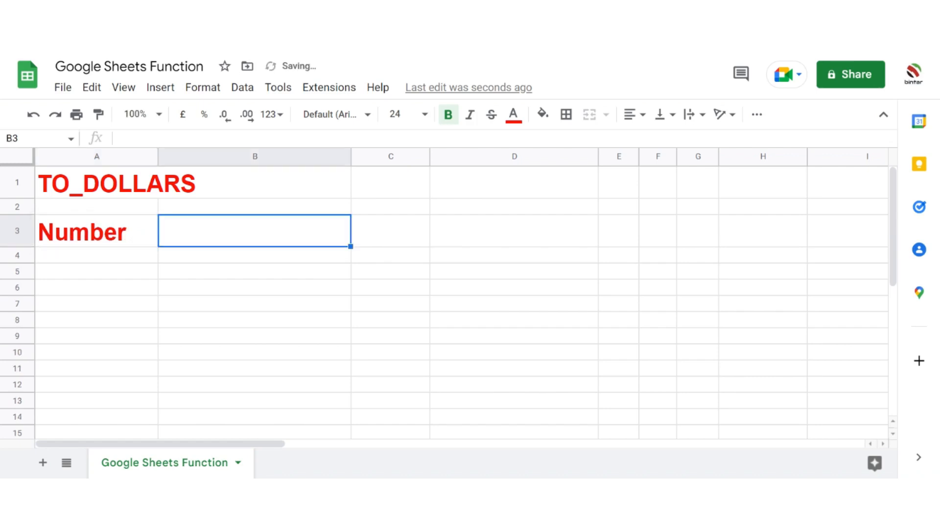
type("R")
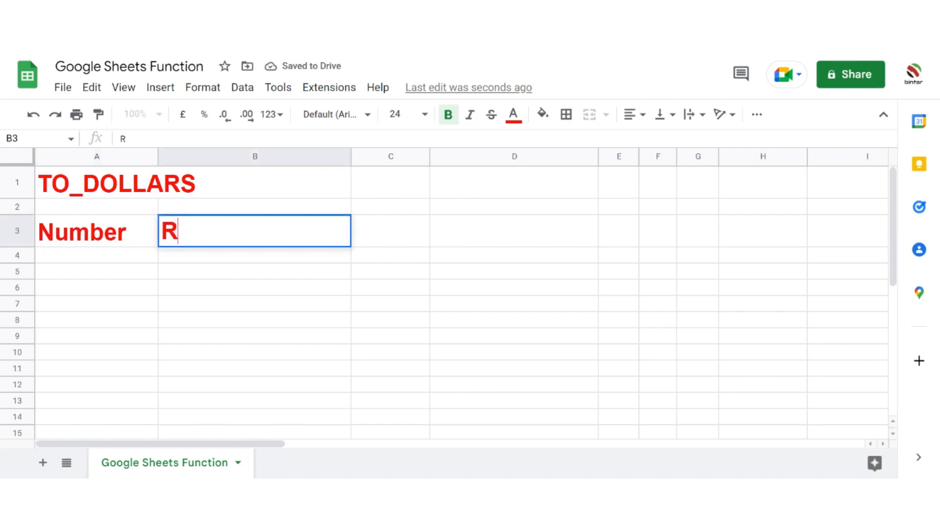
key("BackSpace")
type("T")
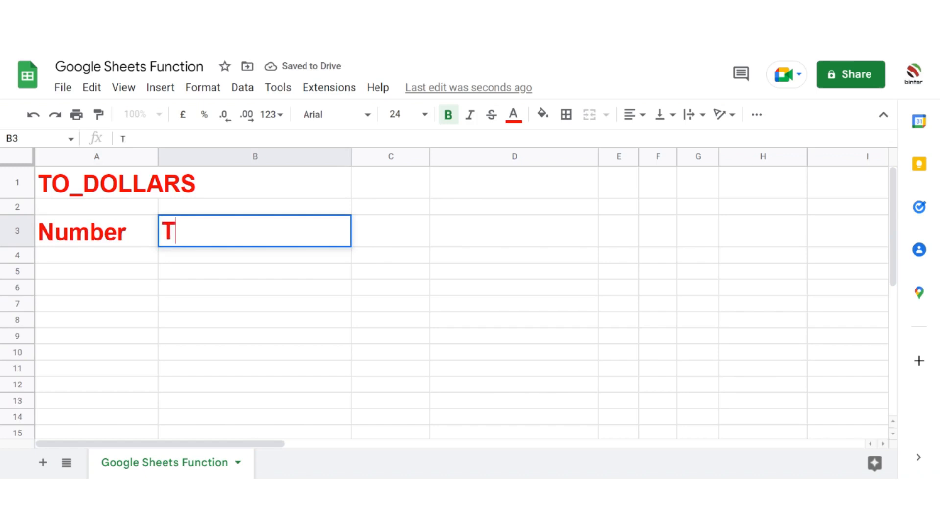
type("O_DOLLARS")
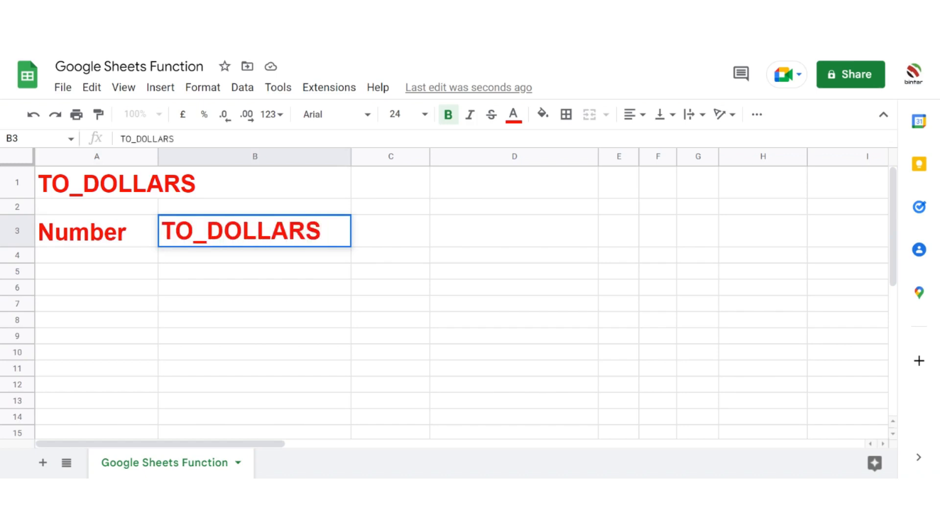
key("Return")
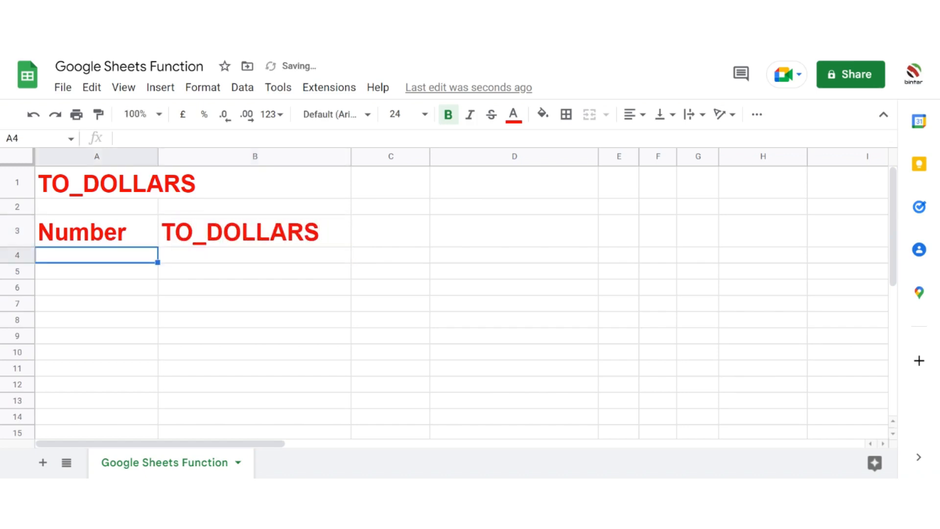
Enter the formula =TO_DOLLARS(A4) in B4, viewing the function's help along the way.
key("Tab")
type("=")
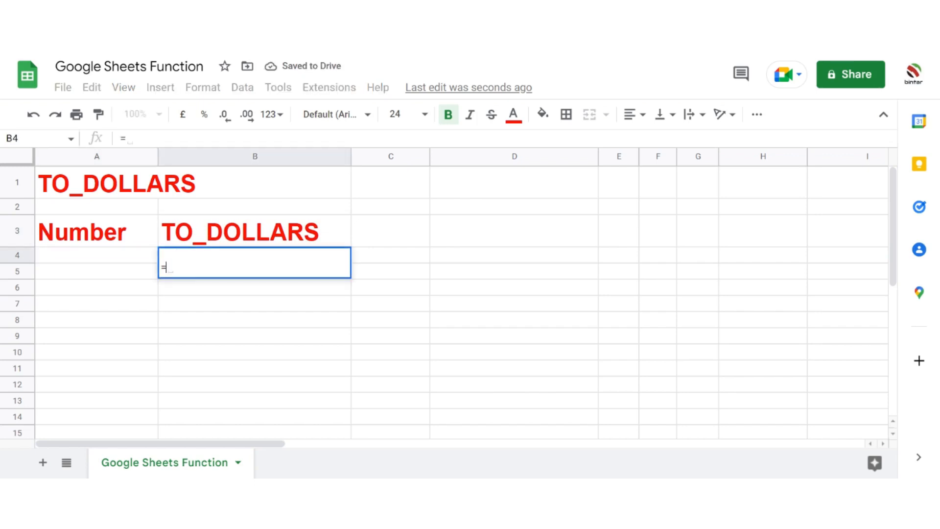
type("TO_")
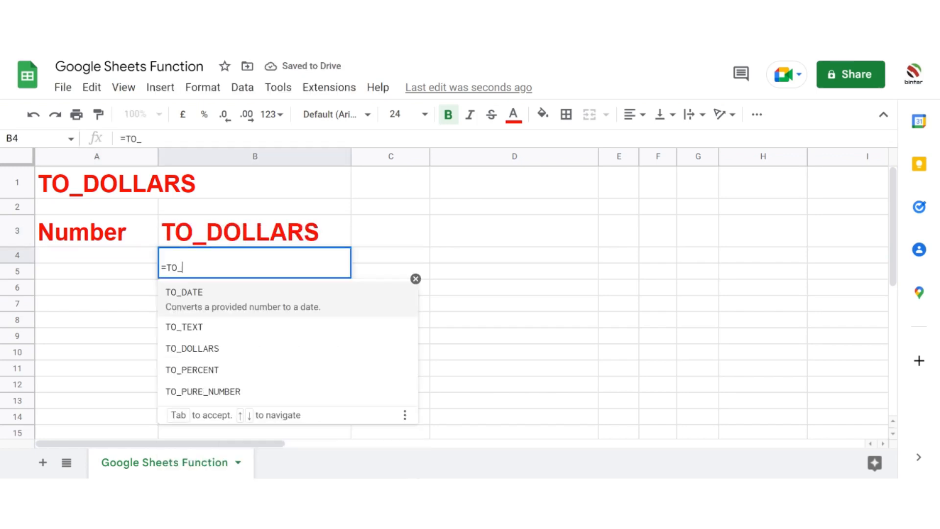
key("Down")
key("Down")
key("Tab")
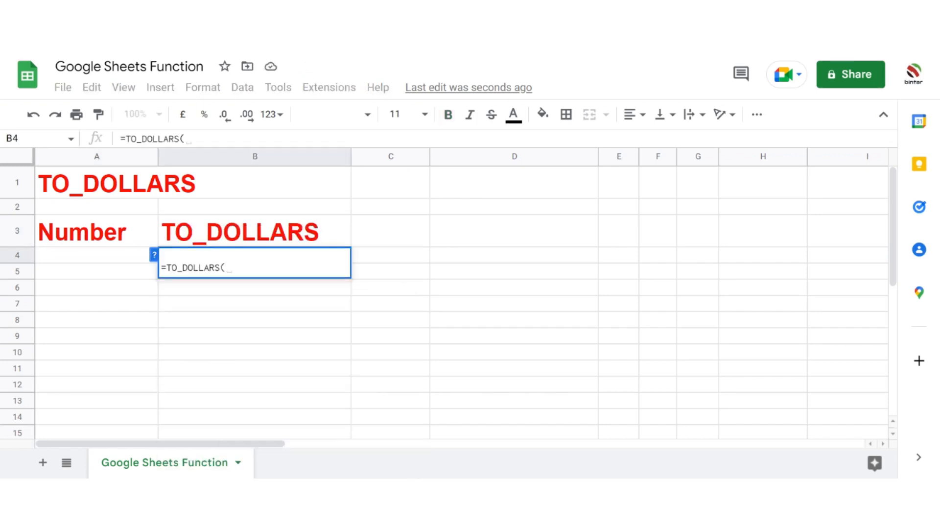
left_click(154, 255)
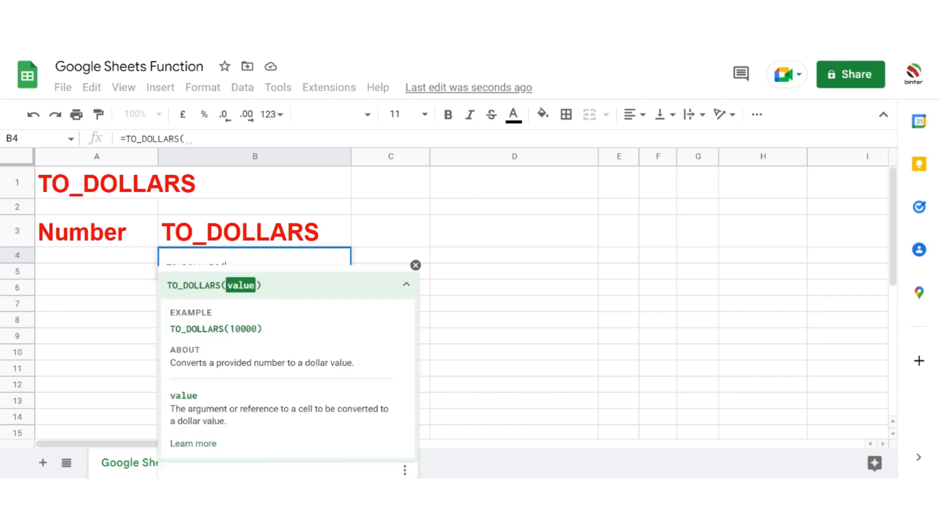
left_click(121, 265)
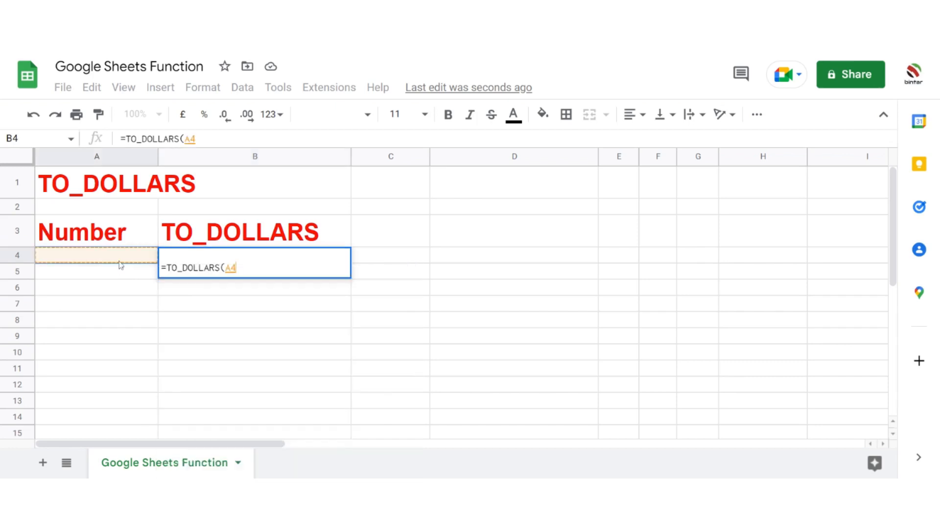
key("Return")
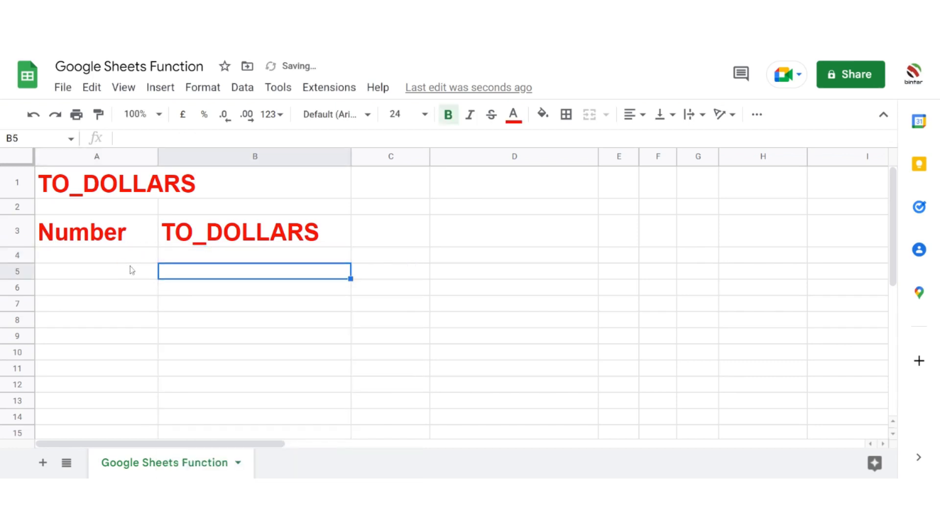
Enter 10 in A4 as the input number of the TO_DOLLARS formula.
left_click(125, 261)
type("10")
key("Tab")
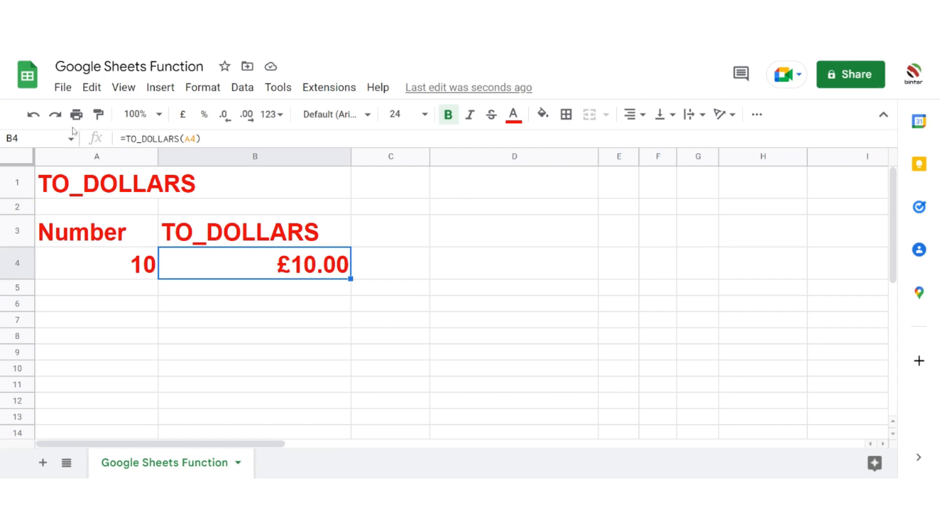
Change the spreadsheet's locale to India in its settings, then save and reload.
left_click(62, 88)
scroll(124, 362, "down", 2)
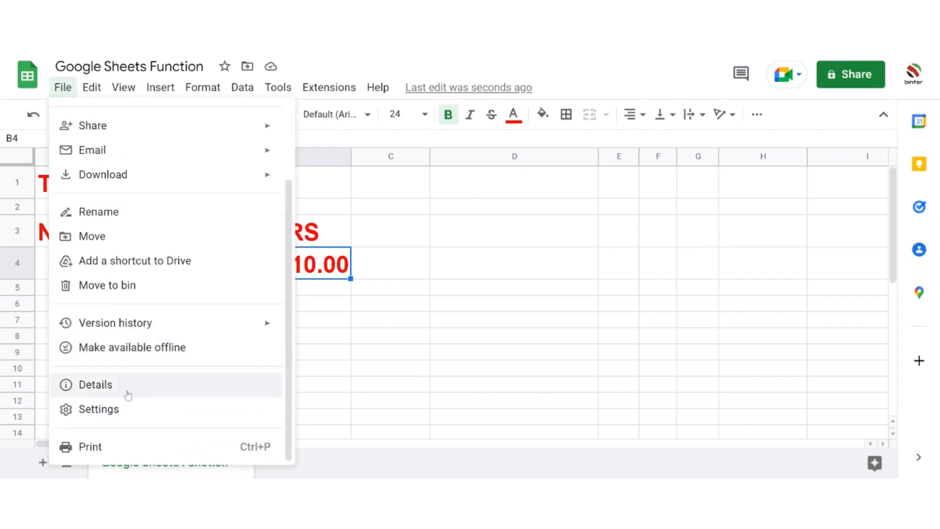
left_click(114, 414)
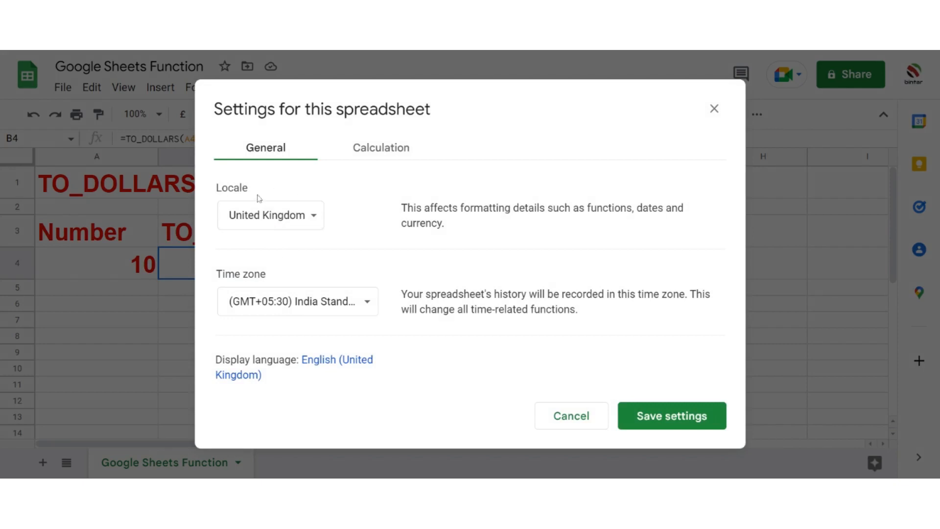
left_click(314, 214)
left_click_drag(411, 381, 419, 161)
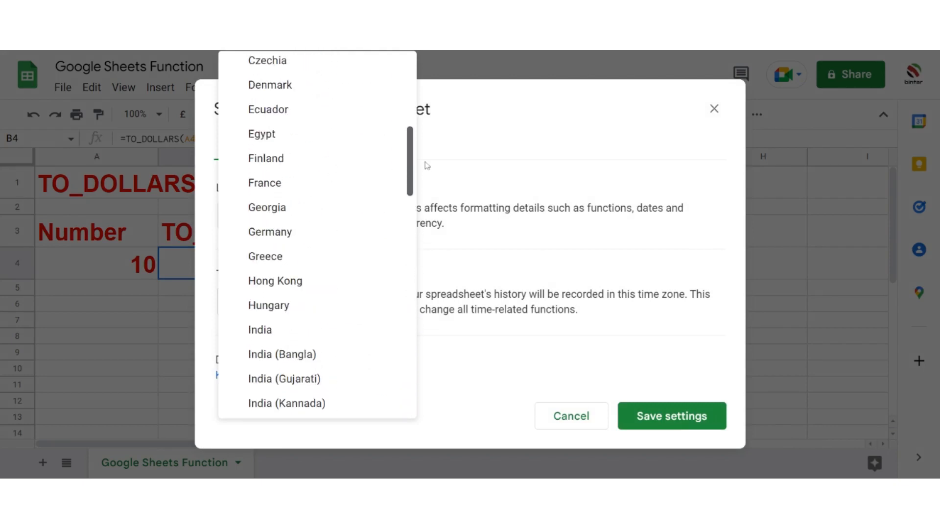
left_click(302, 338)
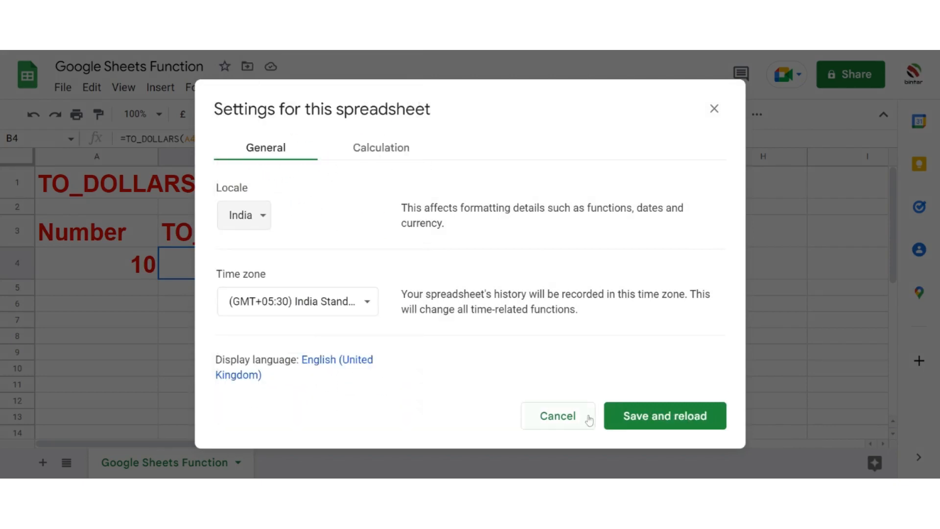
left_click(644, 424)
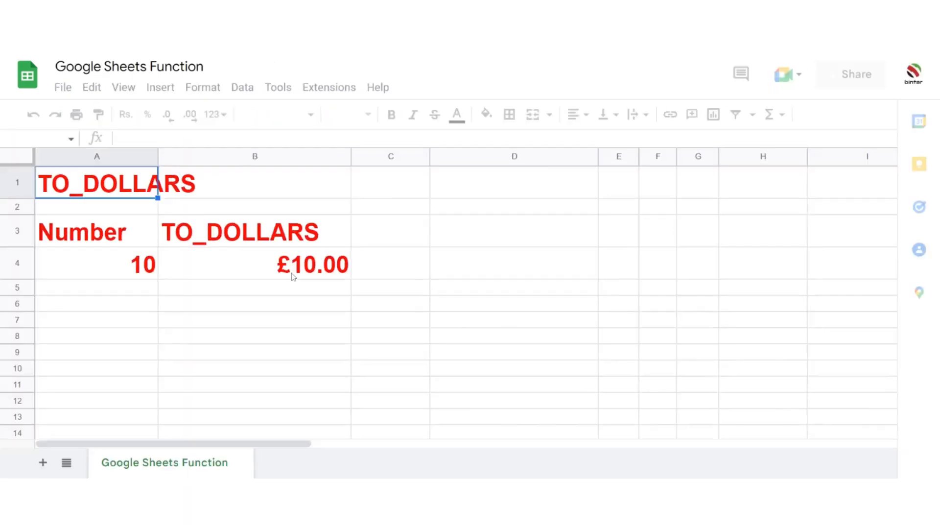
Enter 20 in A4 and fill the TO_DOLLARS formula from B4 down to B8.
left_click(110, 271)
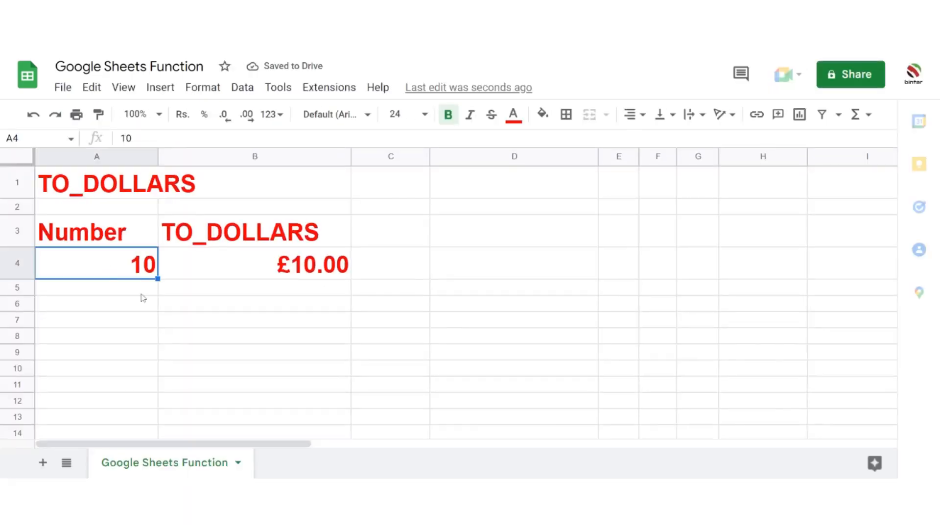
type("20")
key("Return")
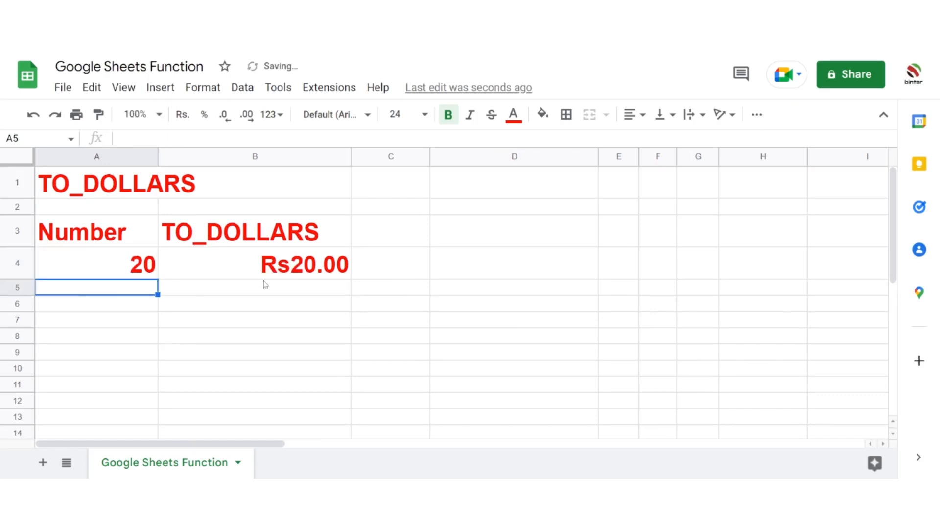
left_click(317, 276)
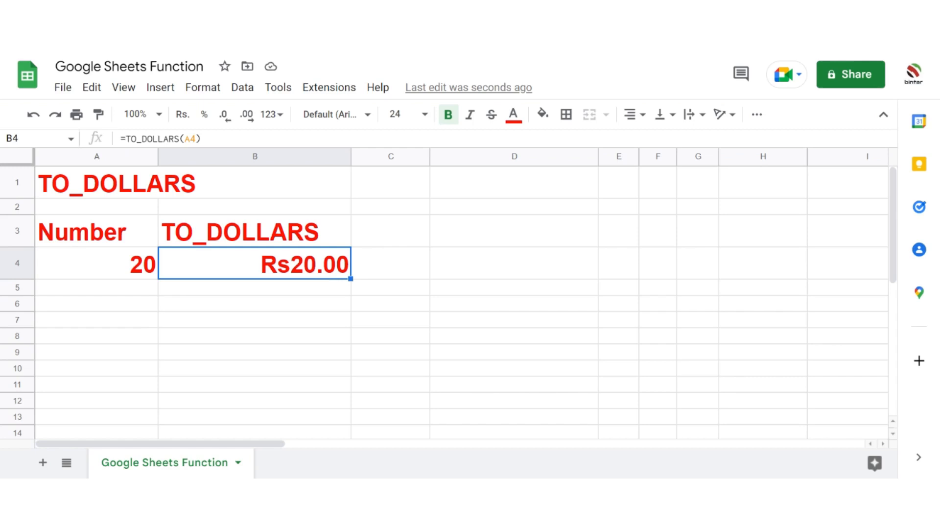
left_click_drag(351, 279, 347, 341)
Enter the numbers 50, 60 and 70 in A5 to A7 as inputs for the filled formulas.
left_click(111, 289)
type("50")
key("Return")
type("60")
key("Return")
type("70")
key("Return")
left_click(97, 360)
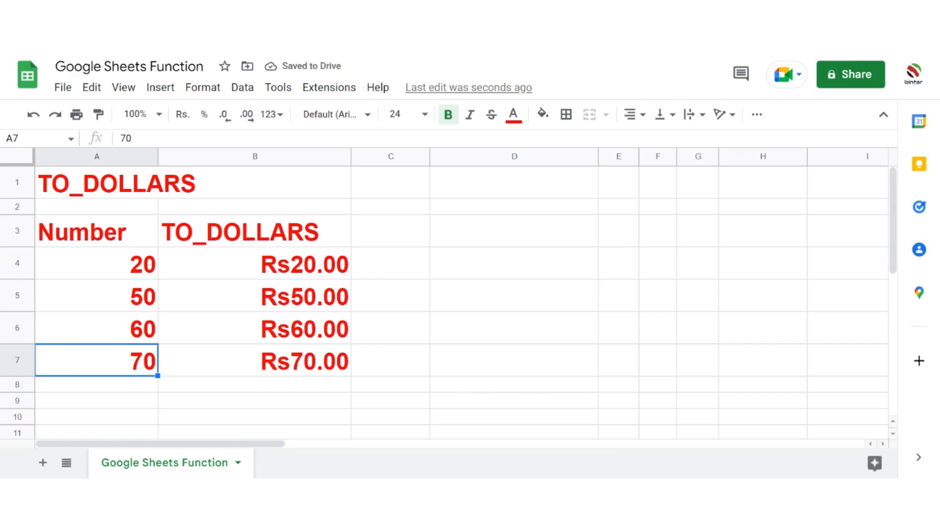
Change the spreadsheet's locale to United States in its settings, then save and reload.
left_click(145, 271)
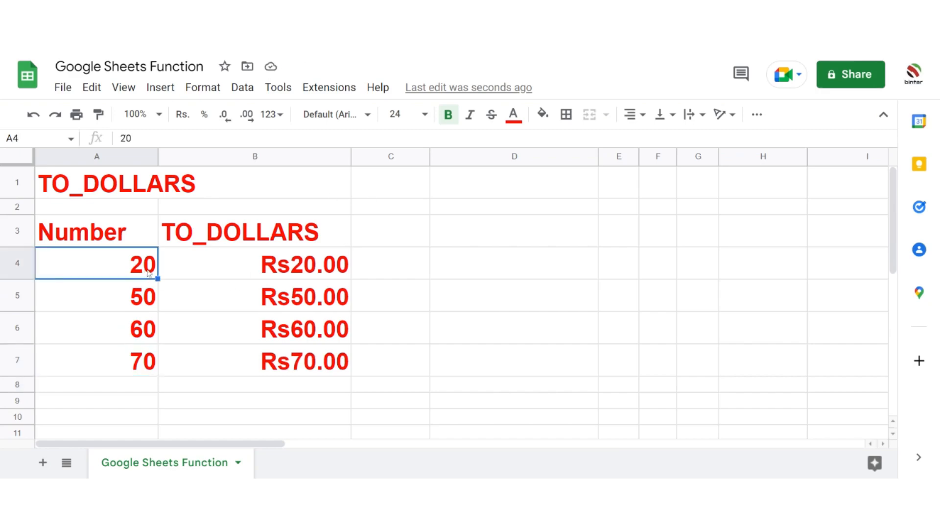
left_click(63, 87)
scroll(178, 411, "down", 2)
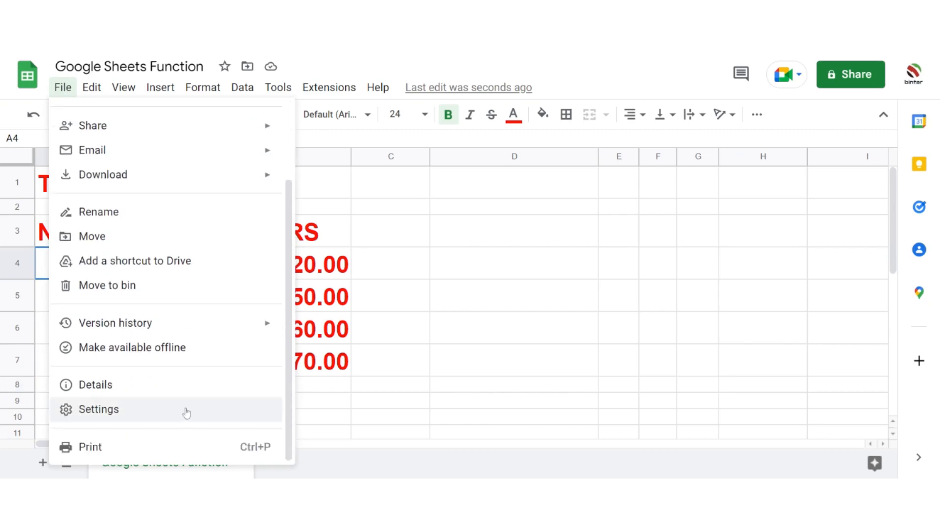
left_click(142, 417)
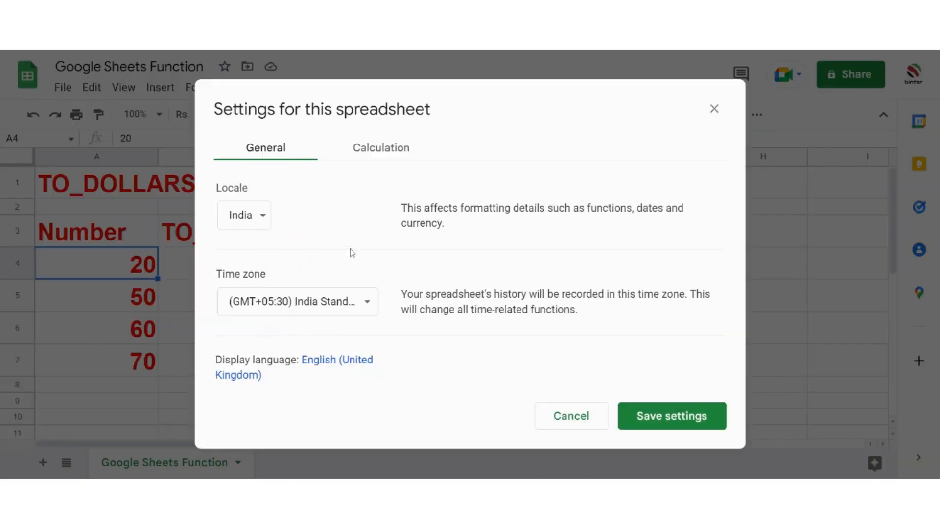
left_click(265, 223)
scroll(384, 245, "down", 1)
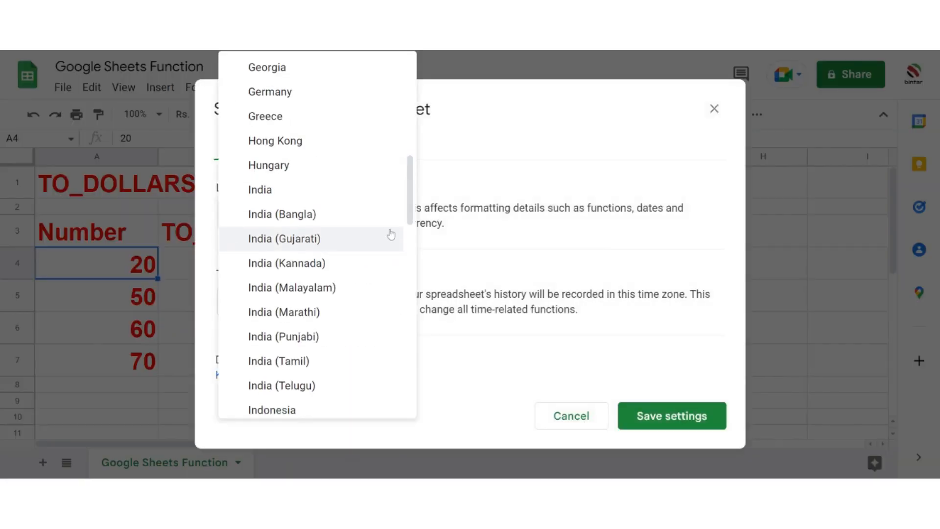
left_click_drag(415, 214, 402, 395)
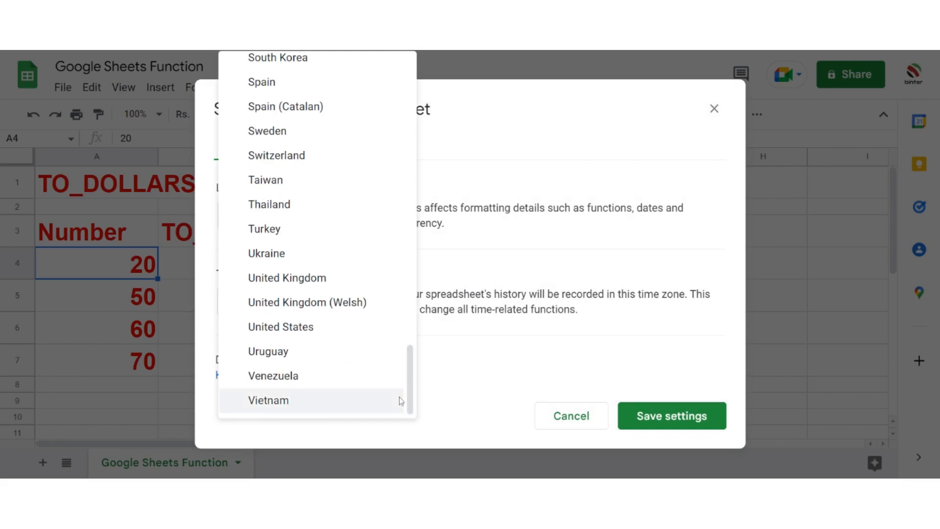
left_click(318, 332)
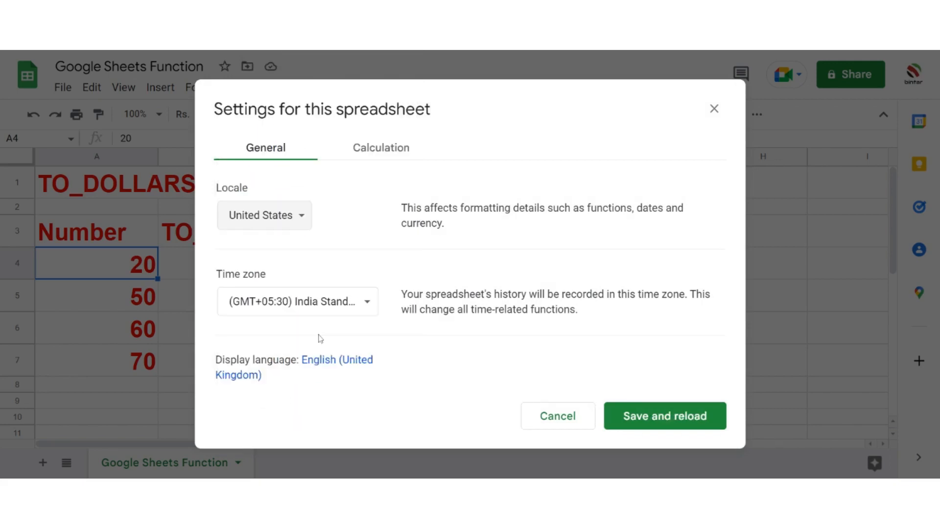
left_click(648, 417)
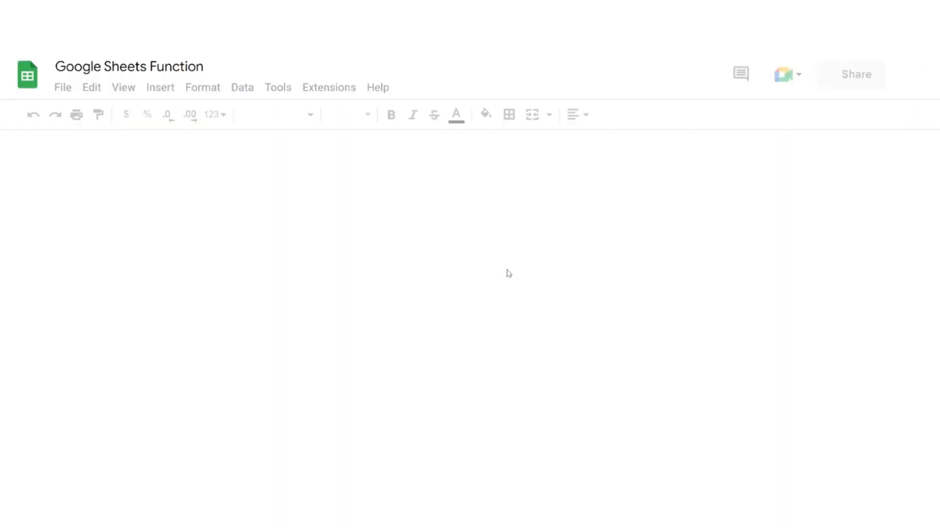
Enter 45 in A8 as another input number below the existing list.
left_click(154, 277)
left_click(152, 348)
key("Up")
key("Up")
key("Up")
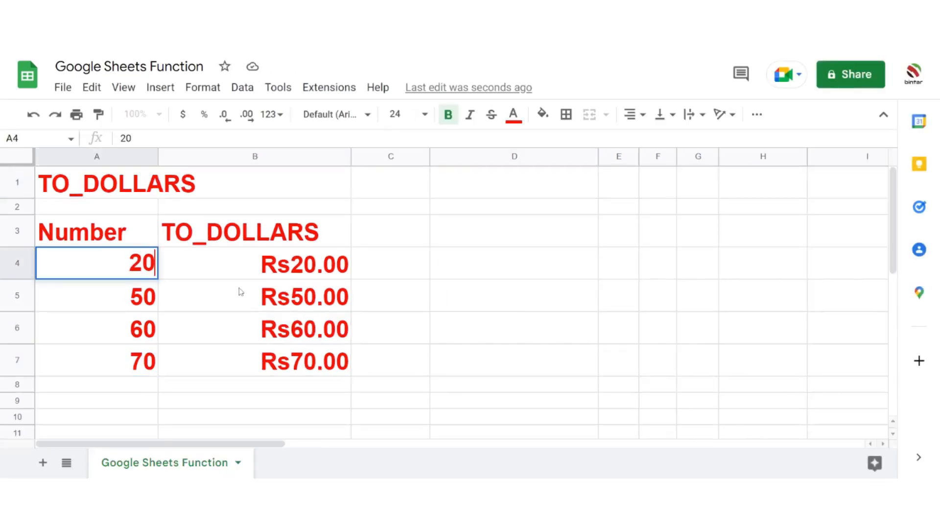
key("Down")
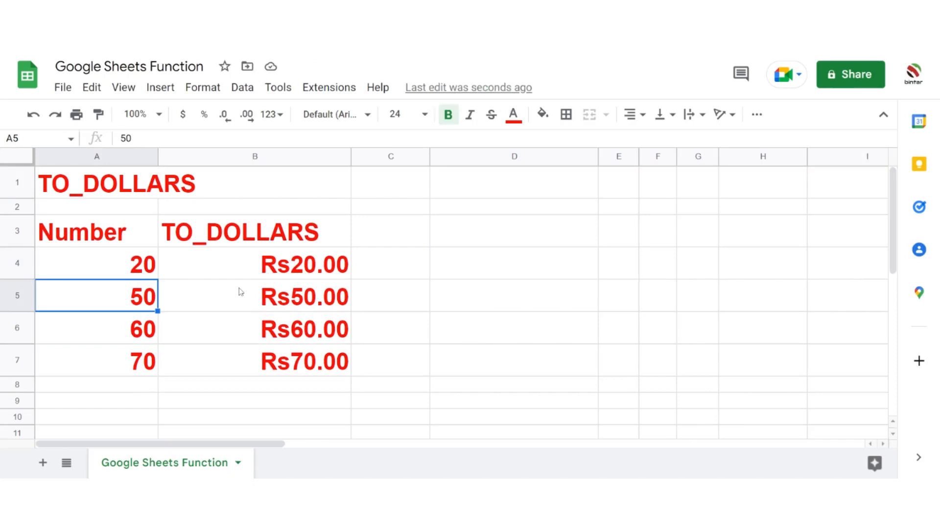
key("Down")
key("Down")
key("Down")
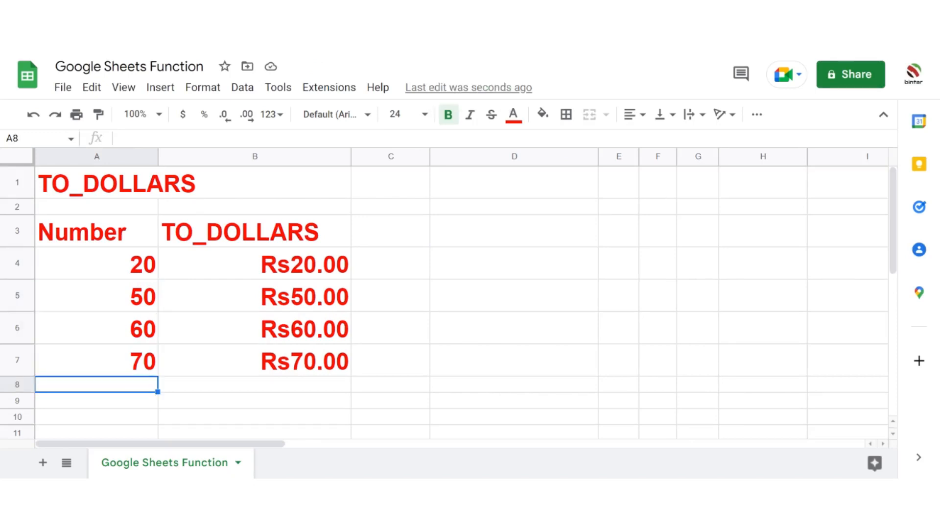
type("45")
key("Tab")
key("Down")
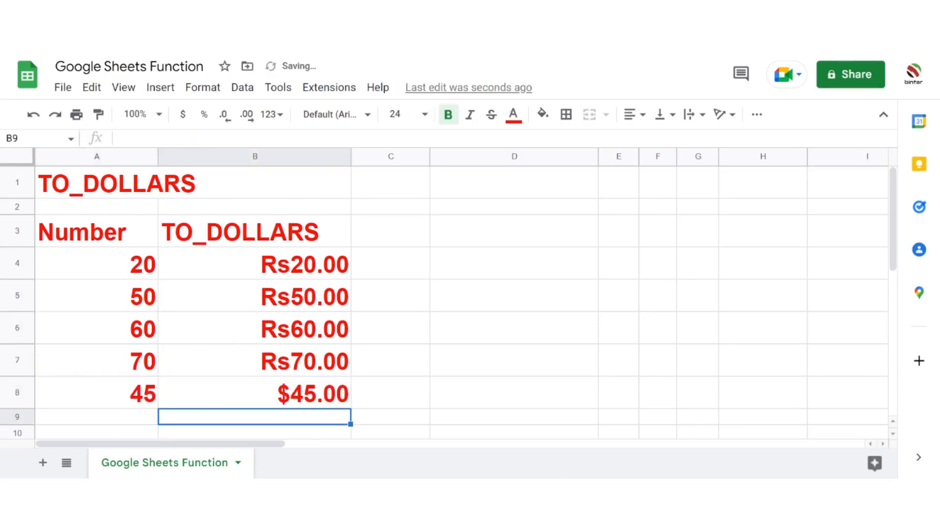
key("Left")
Replace the numbers in A4 to A7 with 25, 55, 65 and 75 so their currency formatting refreshes.
left_click(294, 275)
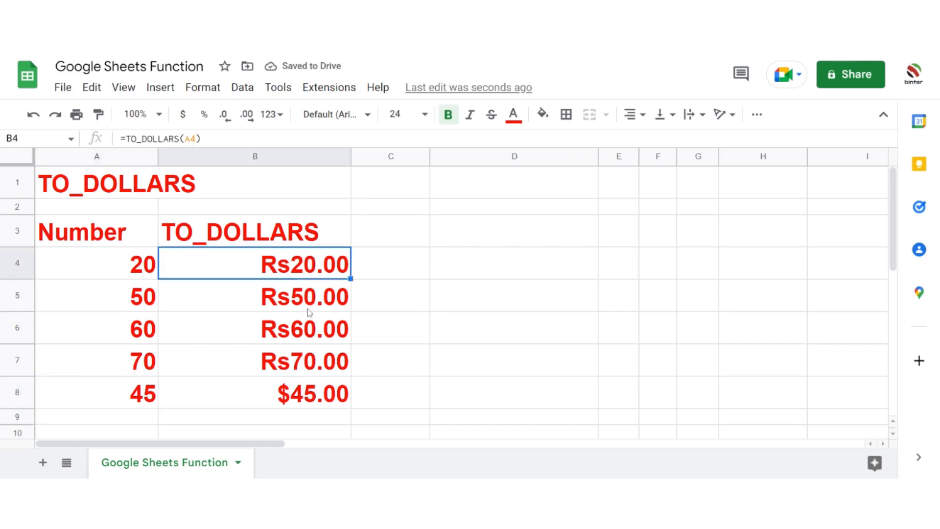
left_click(132, 273)
type("25")
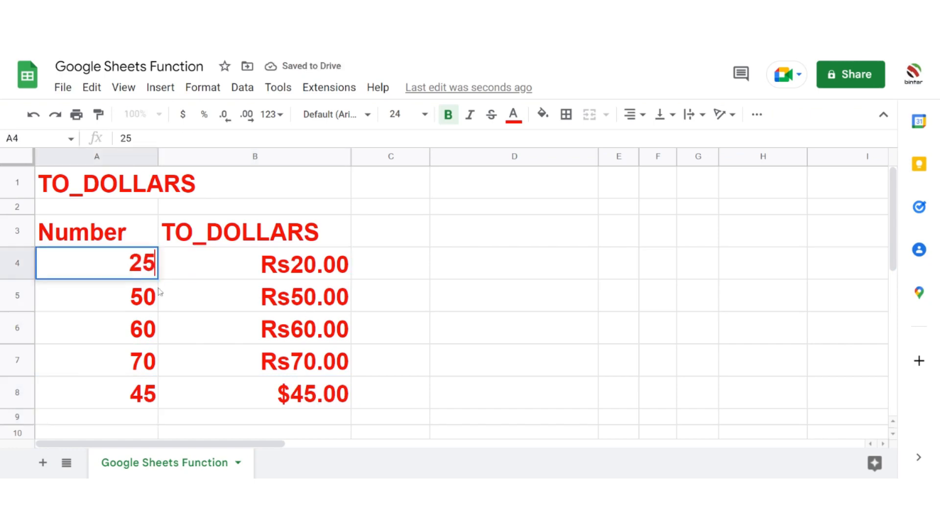
key("Return")
key("Down")
key("Up")
type("55")
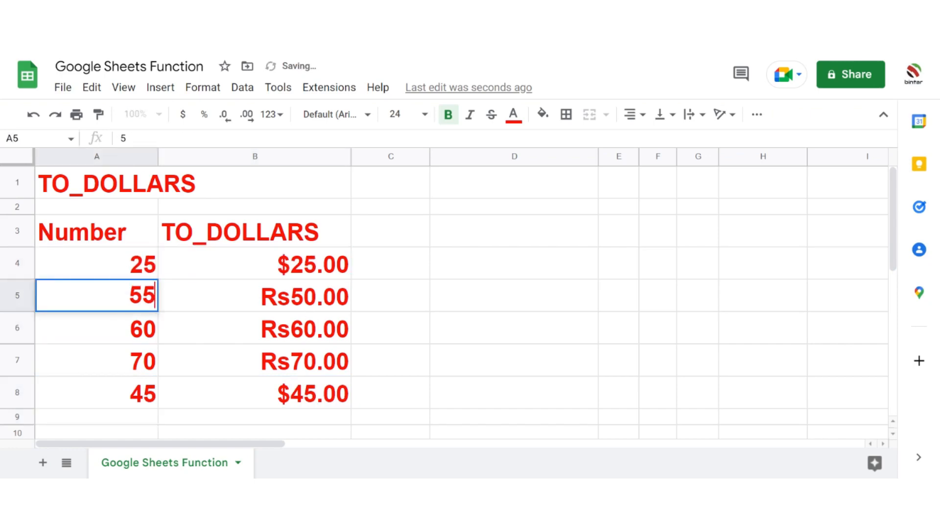
key("Return")
type("65")
key("Return")
type("75")
key("Return")
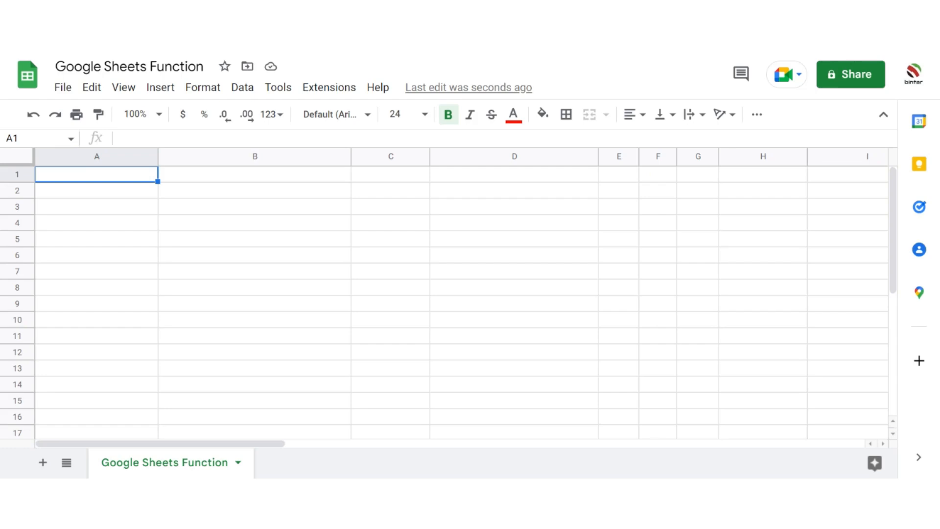
Enter the title TO_PERCENT in A1 of the emptied sheet.
type("TO")
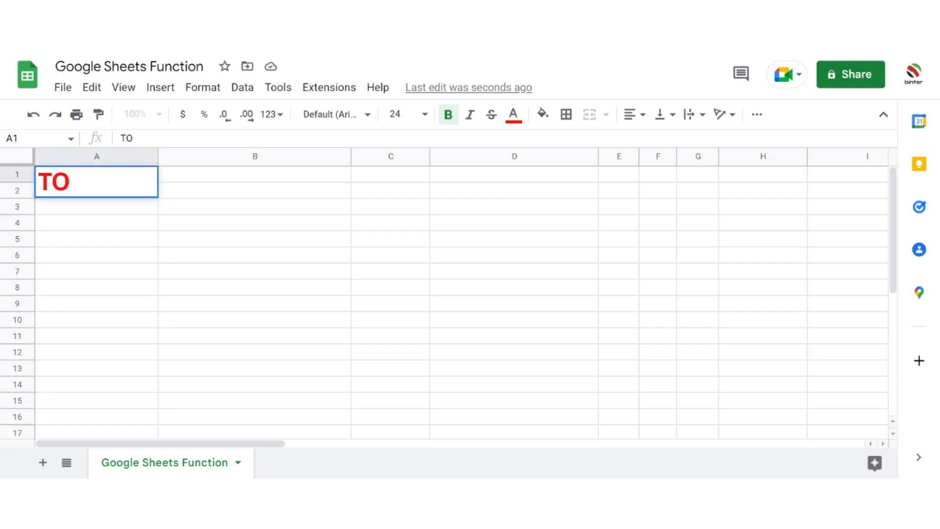
type("_PERCENT")
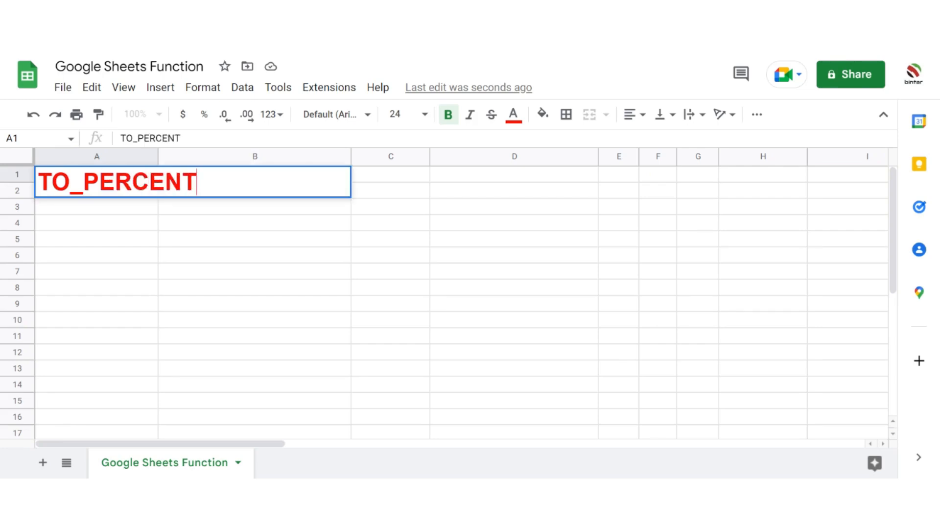
left_click(96, 206)
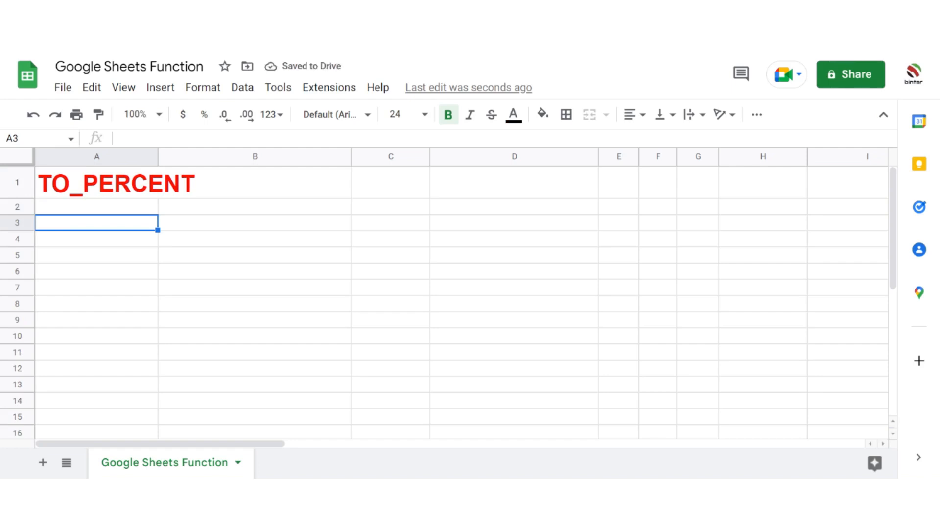
Add the column headers Any Number in A3 and TO_PERCENT in B3, and fit column A's width to its contents.
type("Nu")
key("BackSpace")
key("BackSpace")
type("Any ")
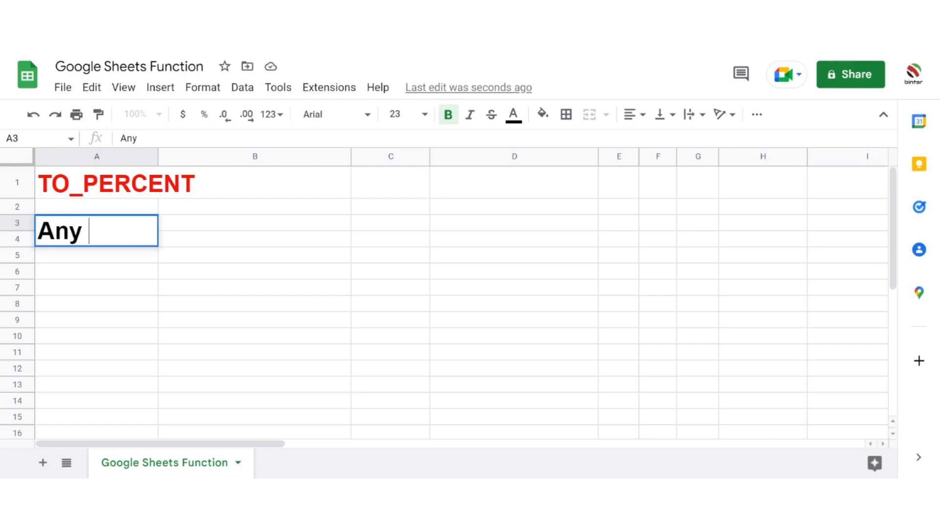
type("Number")
key("Tab")
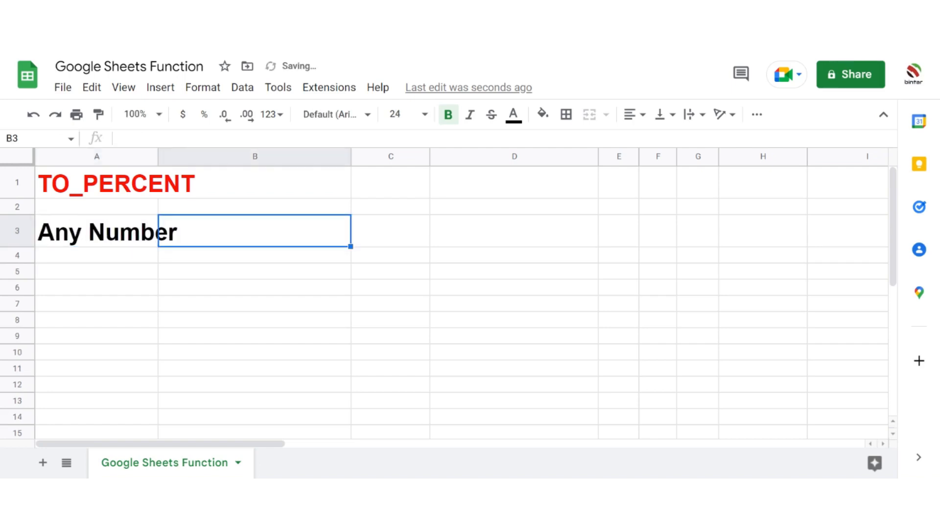
type("TO")
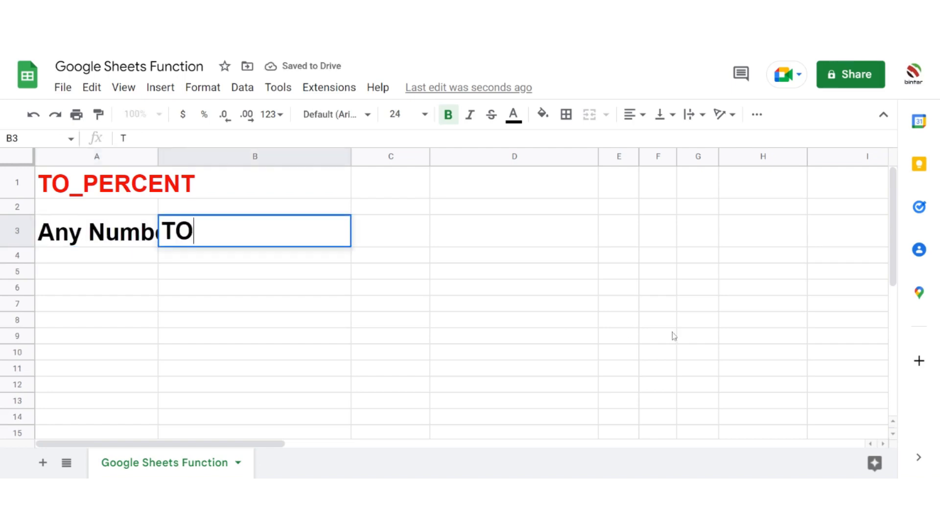
type("_PER")
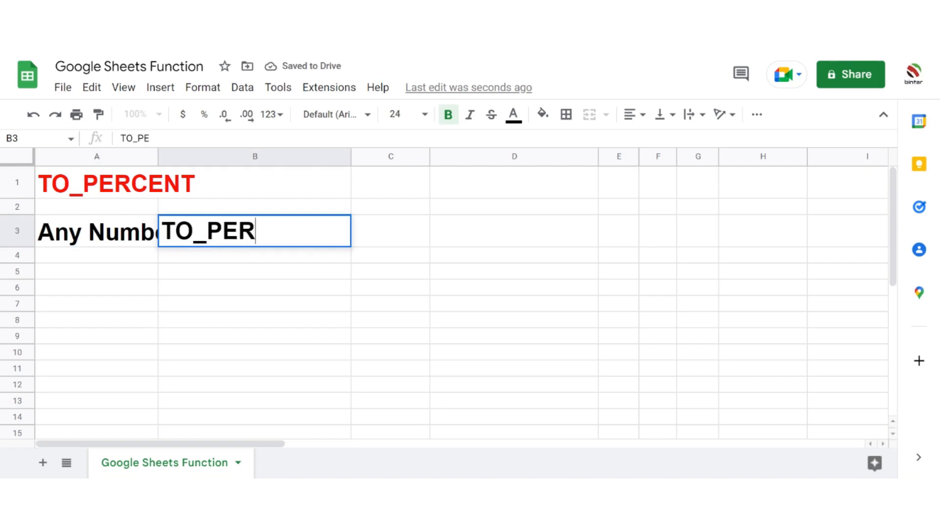
type("CENT")
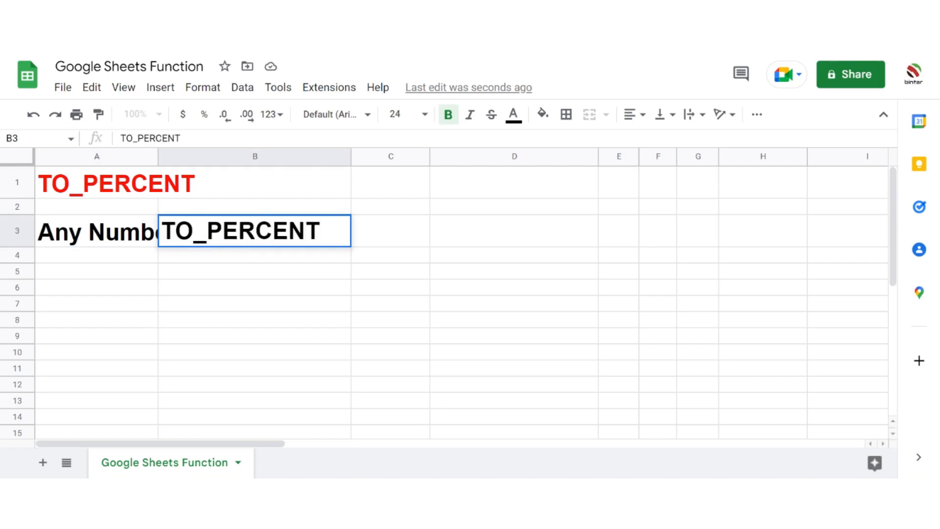
key("Return")
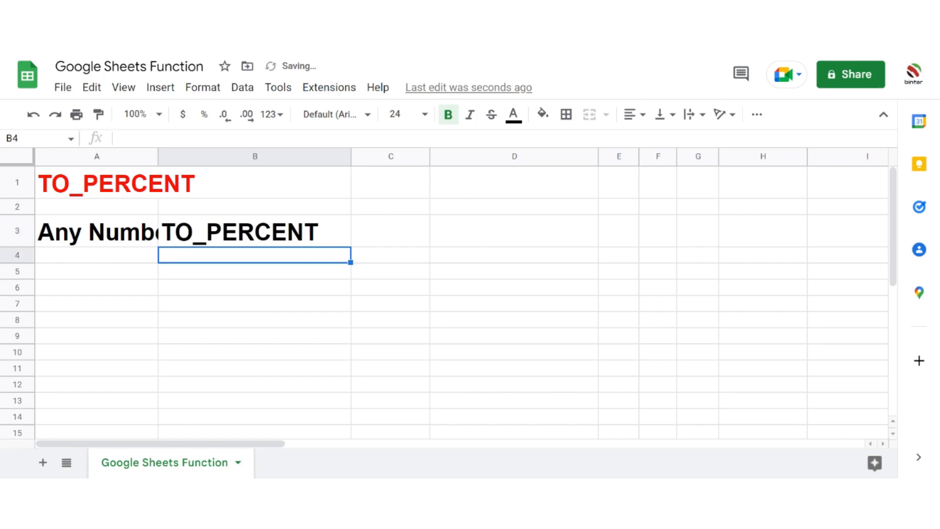
left_click(96, 254)
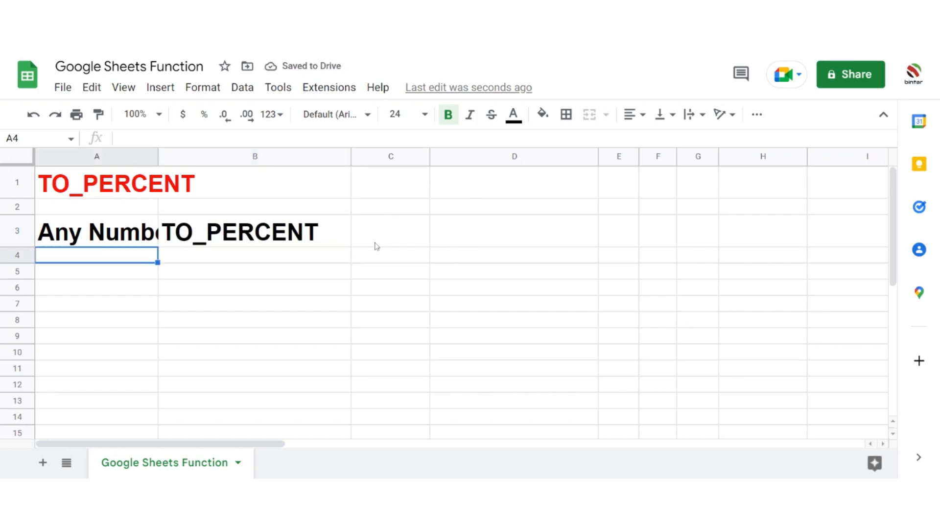
double_click(158, 156)
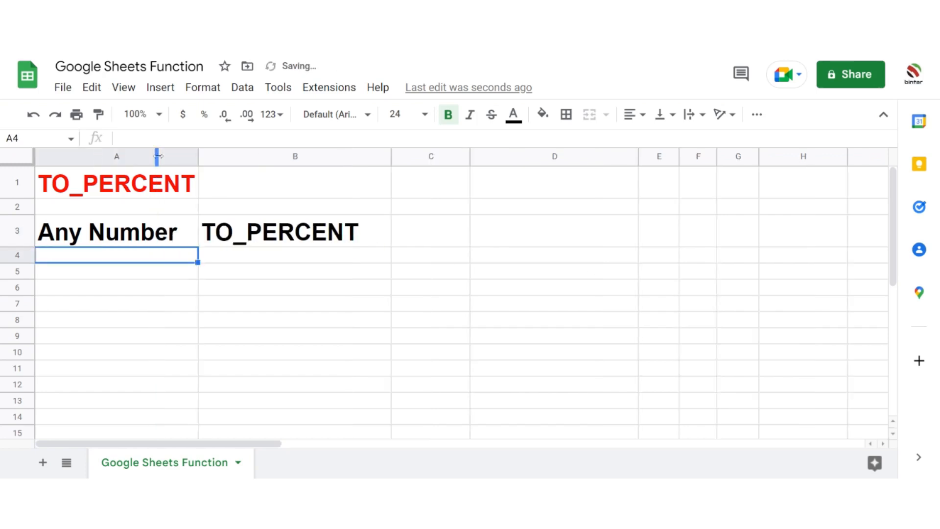
Enter the formula =TO_PERCENT(A4) in B4 and reselect that cell.
left_click(276, 265)
type("=TO_")
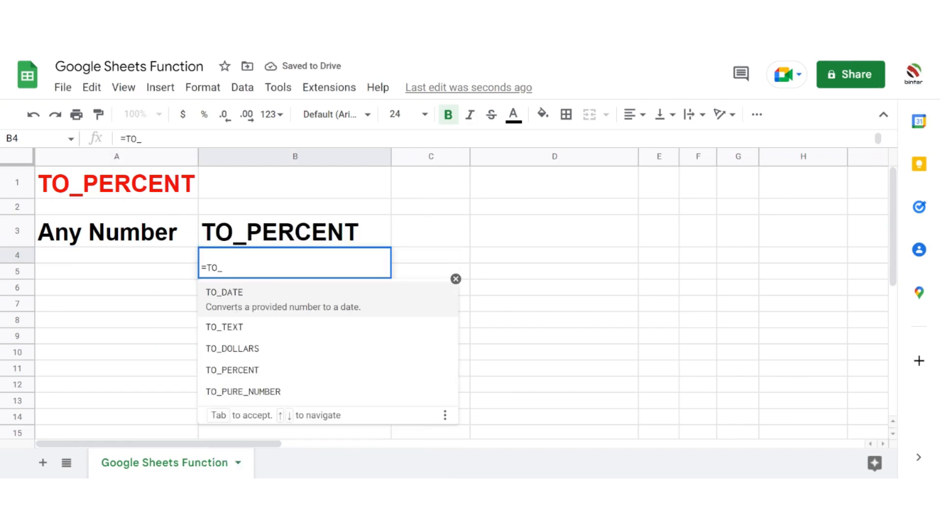
type("PER")
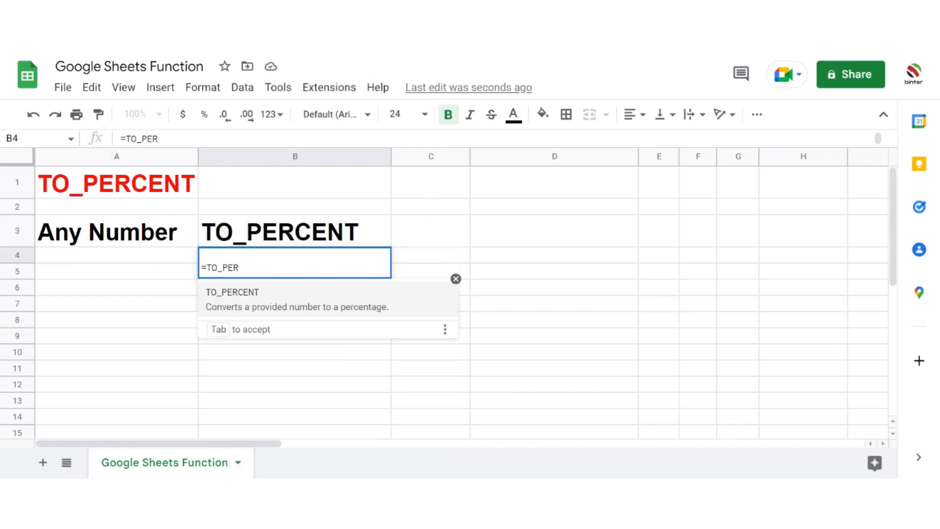
key("Tab")
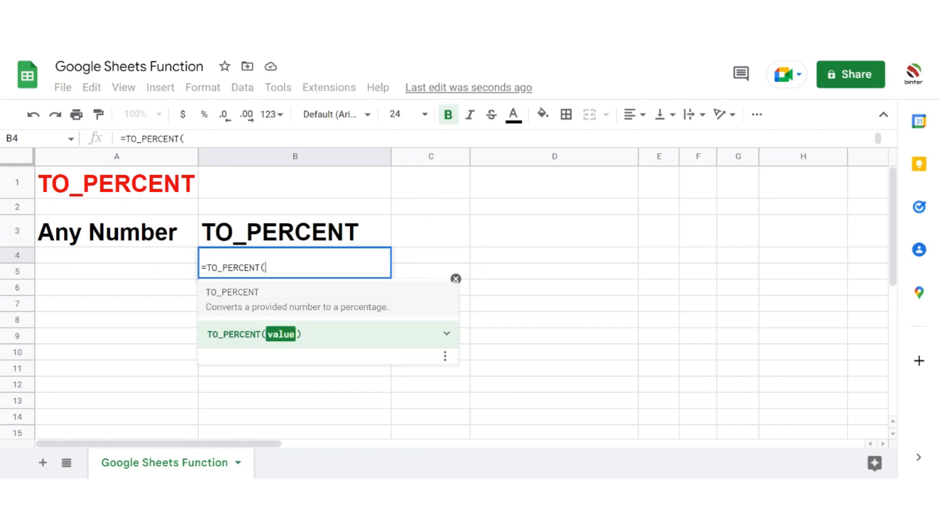
left_click(168, 263)
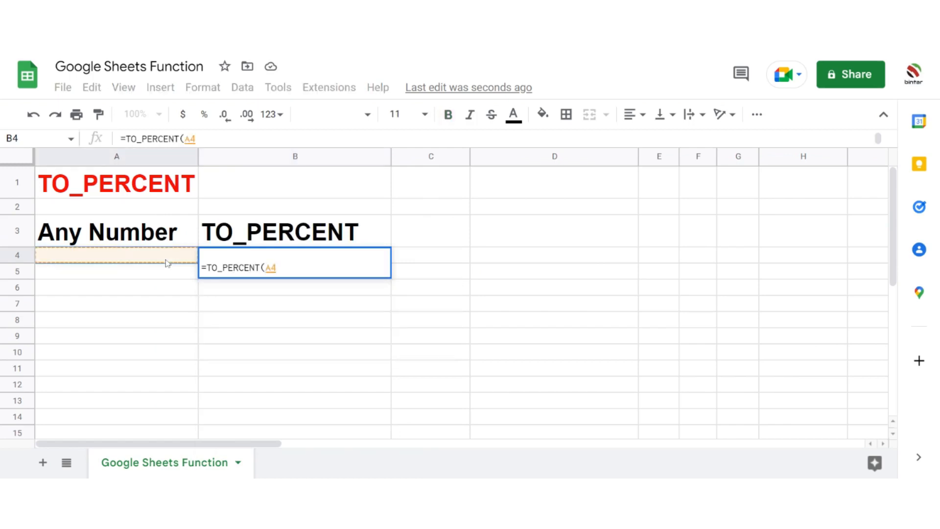
key("Return")
left_click(221, 300)
left_click(267, 263)
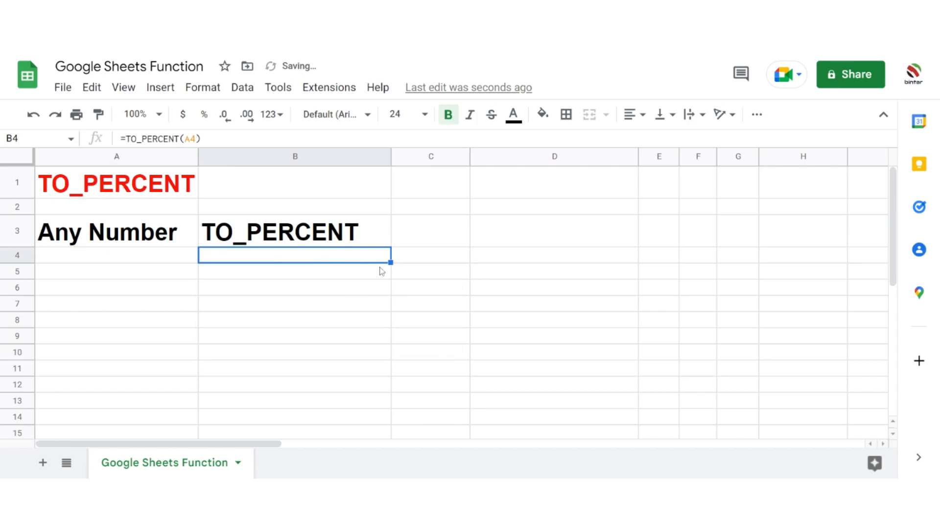
Fill the TO_PERCENT formula from B4 down column B and enter 1, 2, 3 and 4 in A4 to A7.
left_click_drag(390, 262, 390, 391)
left_click(141, 260)
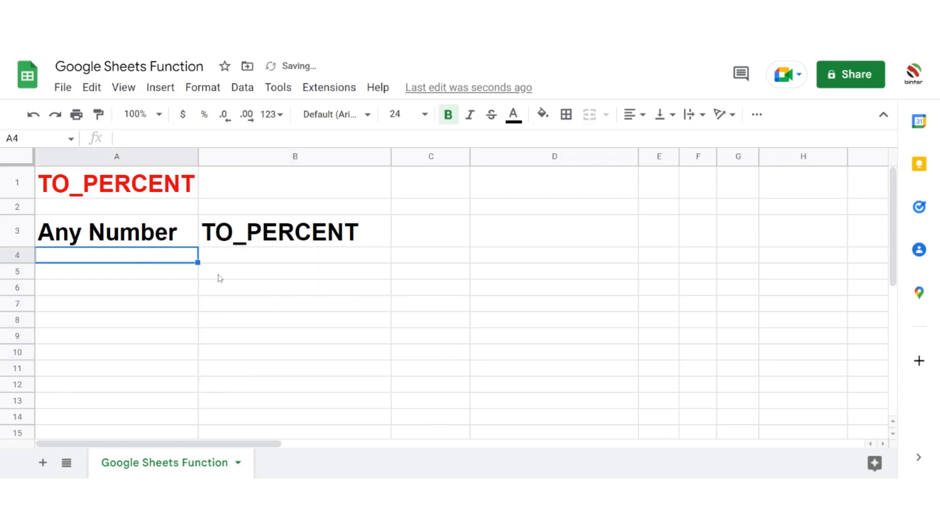
type("1")
key("Return")
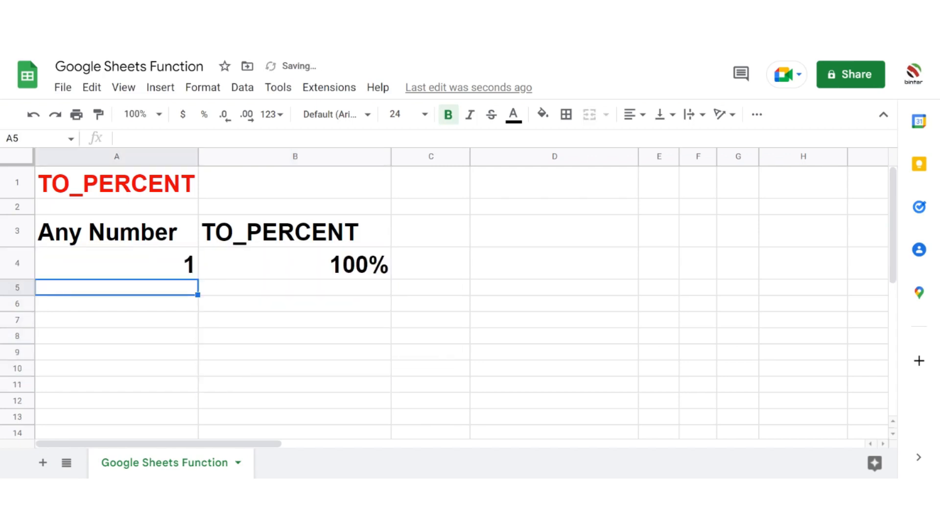
type("2")
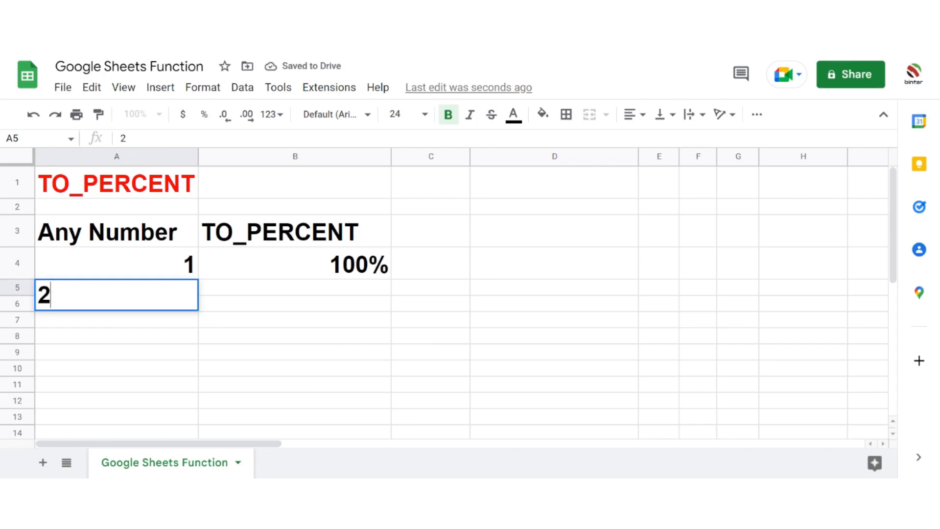
key("Return")
type("3")
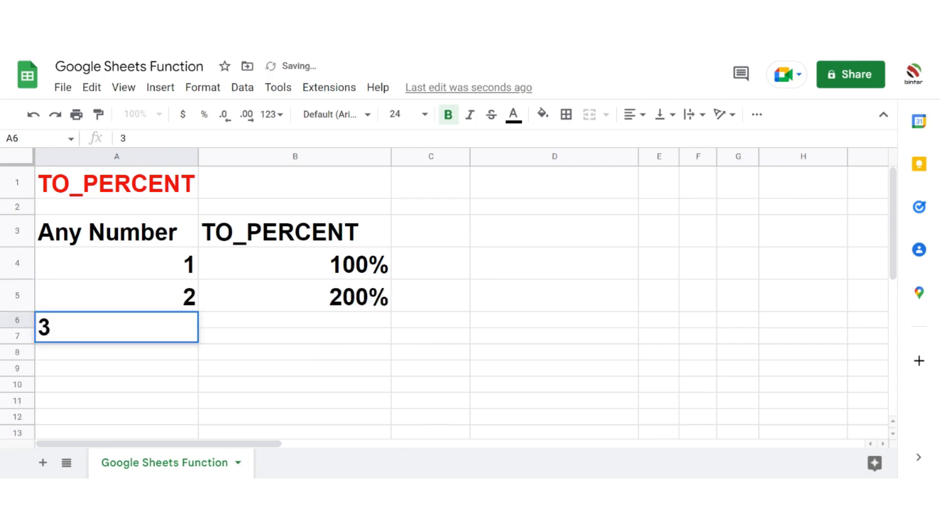
key("Return")
type("4")
key("Return")
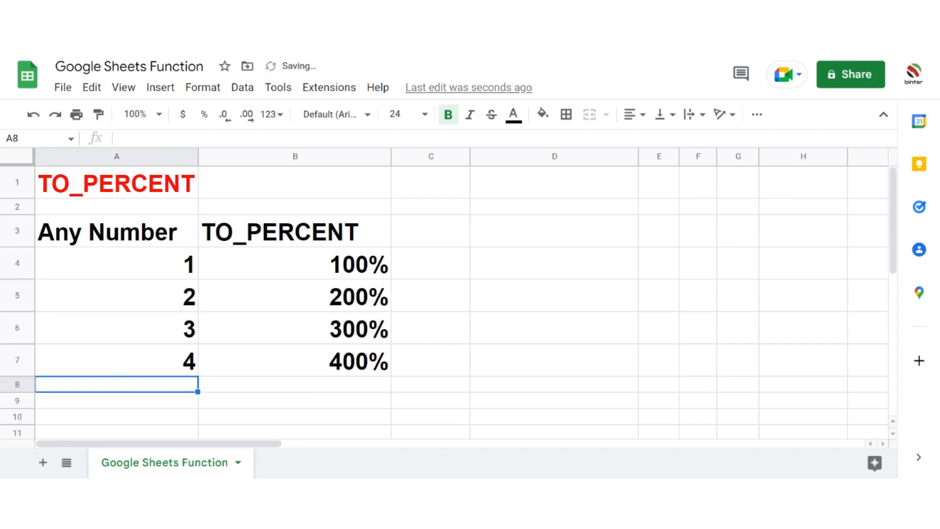
Extend the TO_PERCENT formula from B7 down to B13.
scroll(235, 273, "down", 1)
left_click(319, 315)
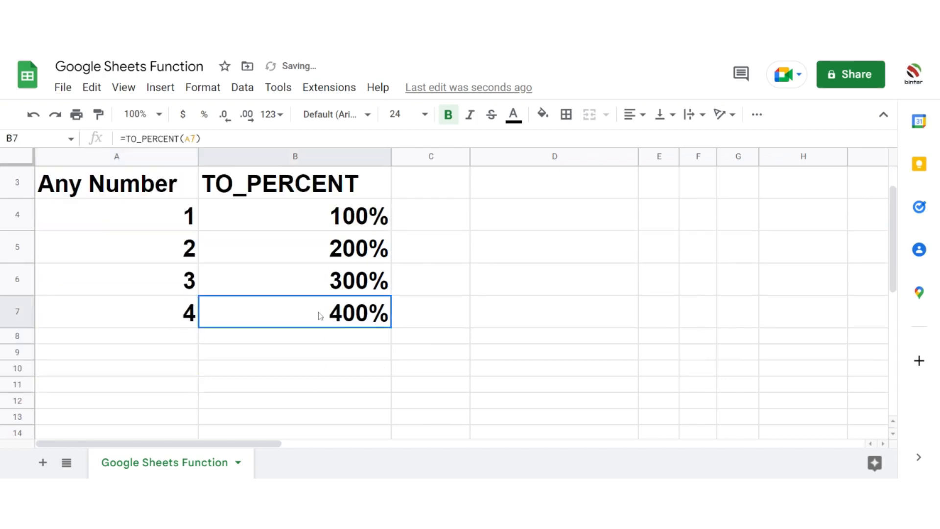
left_click_drag(390, 326, 387, 419)
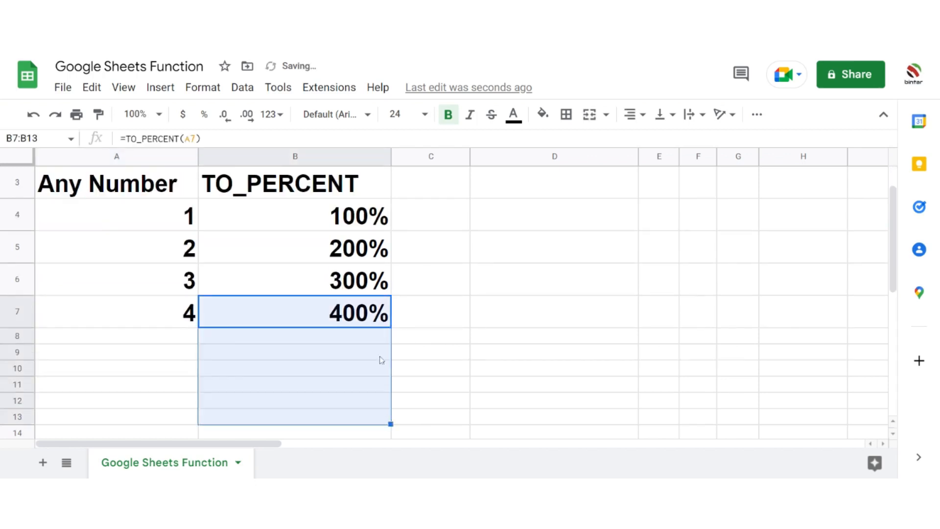
Enter 0.4, 0.5, 100 and 1 in cells A8 to A11 of the Any Number column.
left_click(155, 339)
type("0.4")
key("Return")
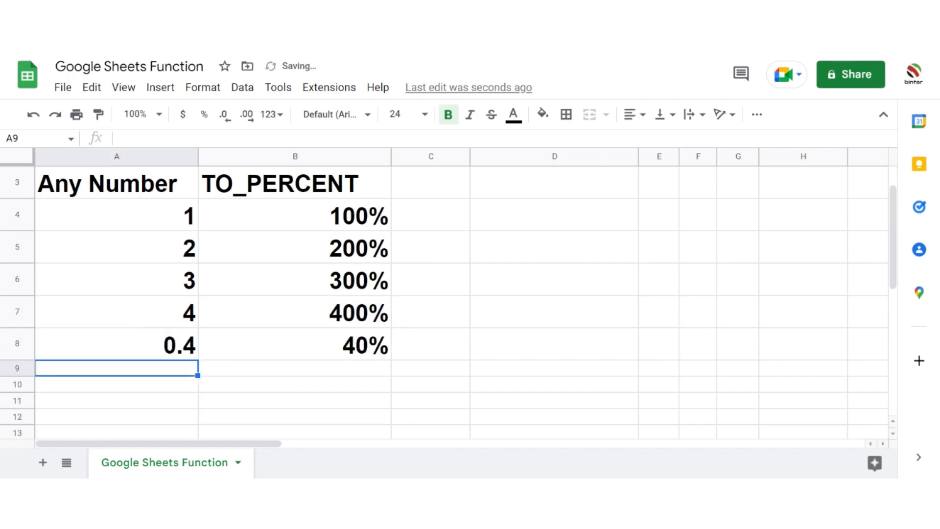
type("0.5")
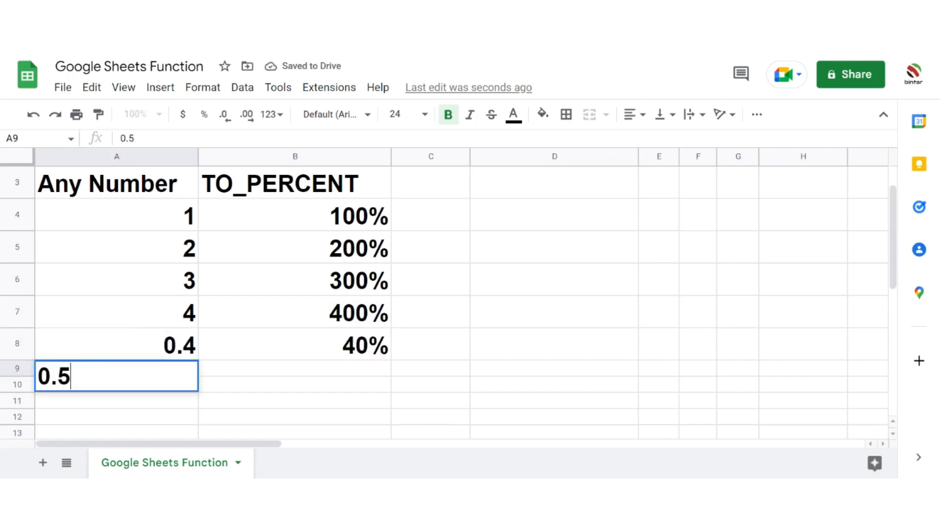
key("Return")
type("100")
key("Return")
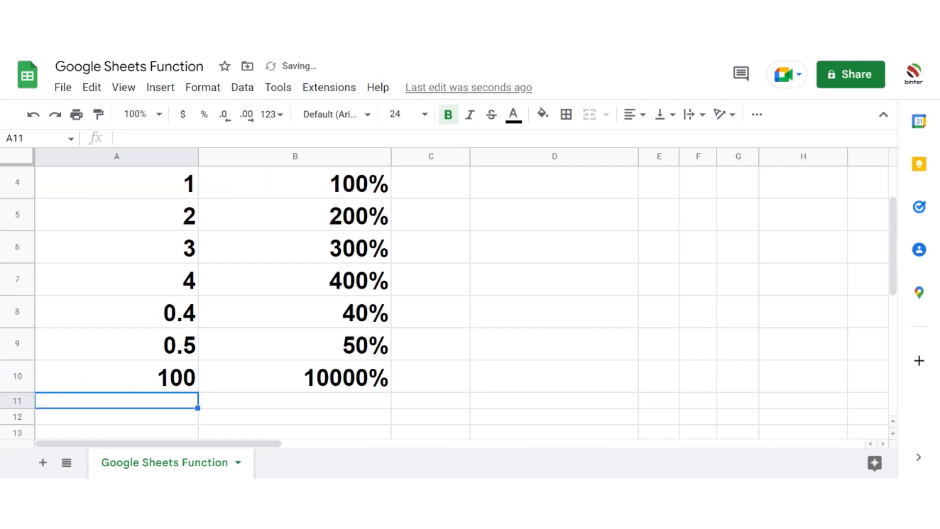
type("1")
key("Up")
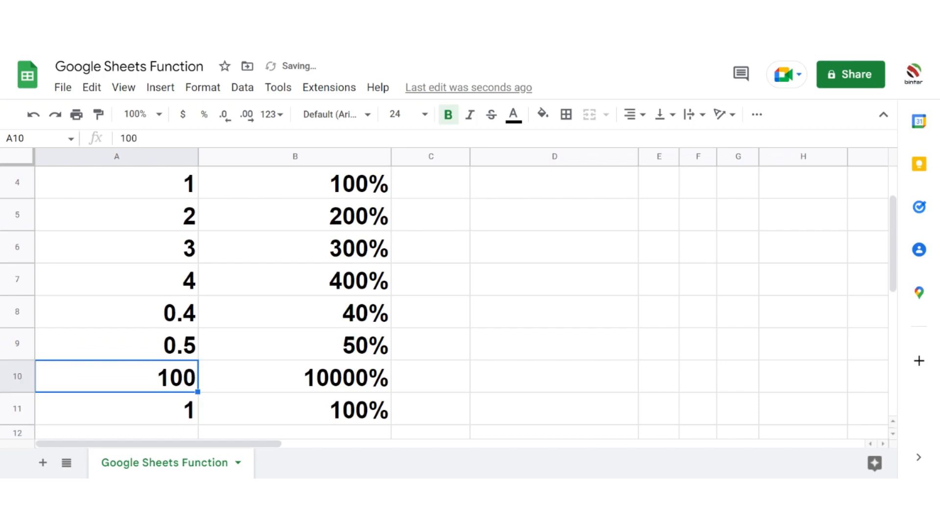
Replace the values in A4 and A5 with -0.5 and 0 to test negative and zero percentages.
key("Up")
key("Up")
key("Up")
key("Up")
key("Up")
key("Up")
key("Up")
key("Up")
key("Up")
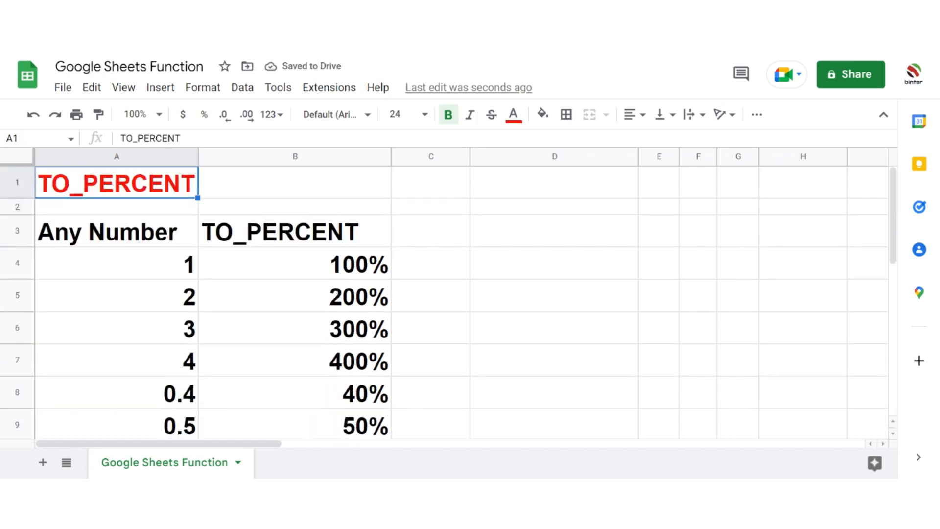
key("Down")
key("Down")
key("Down")
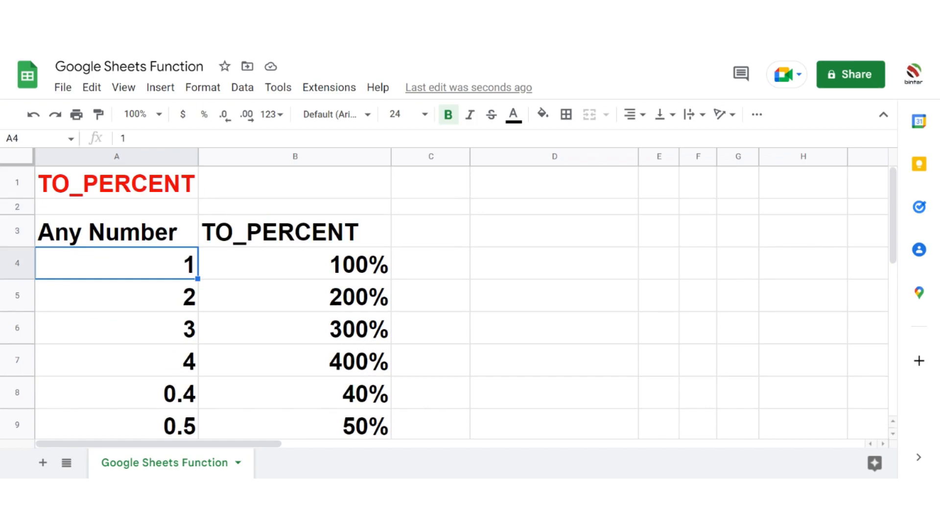
type("-0.5")
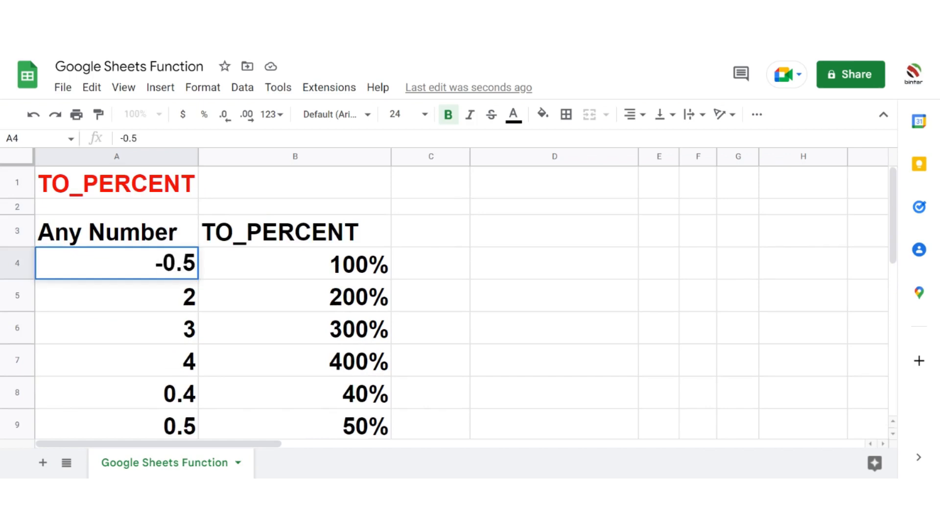
key("Return")
key("Up")
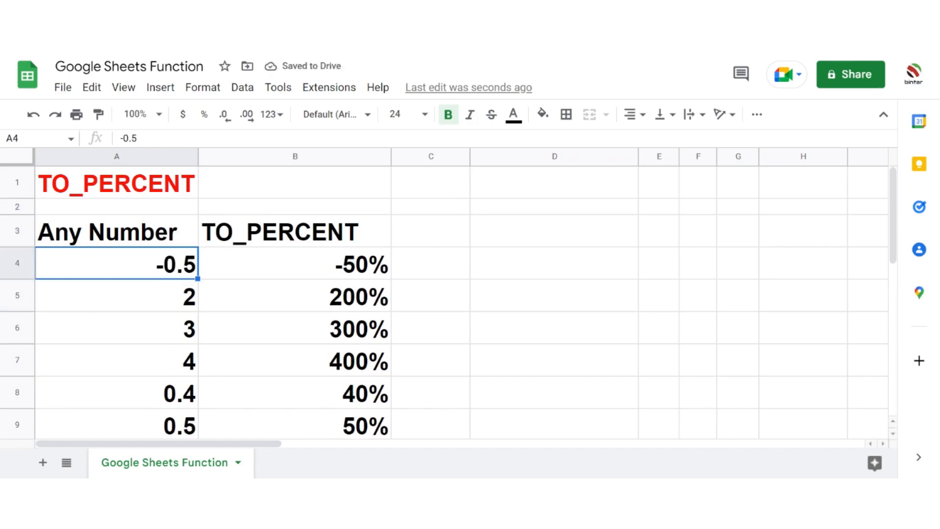
key("Down")
type("0")
key("Return")
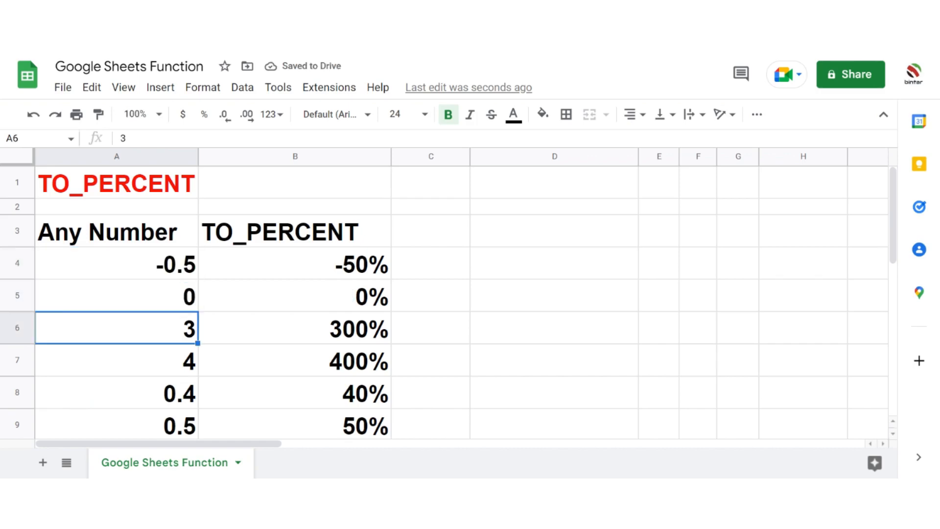
Examine the Any Number entries beside their TO_PERCENT results, including the formula in B5.
key("Up")
key("Up")
key("Up")
key("Up")
key("Up")
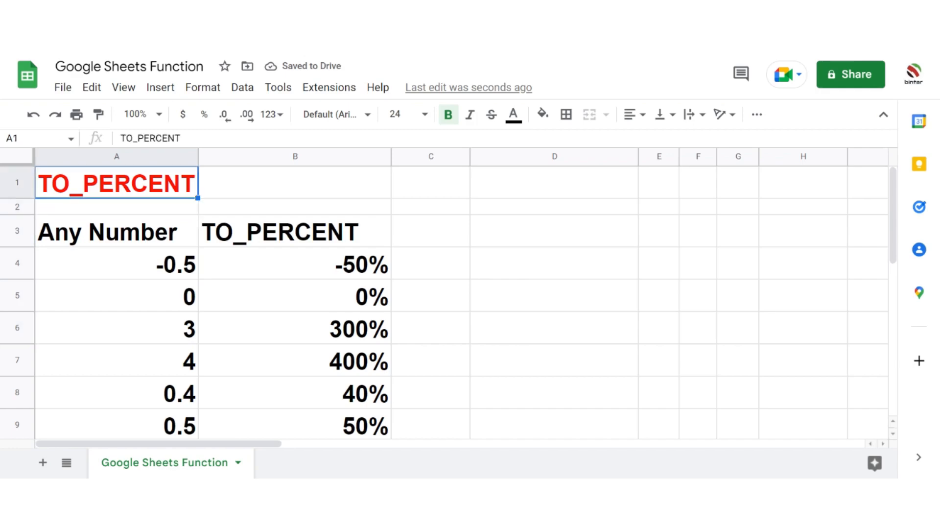
key("Down")
key("Down")
key("Down")
key("Down")
key("Right")
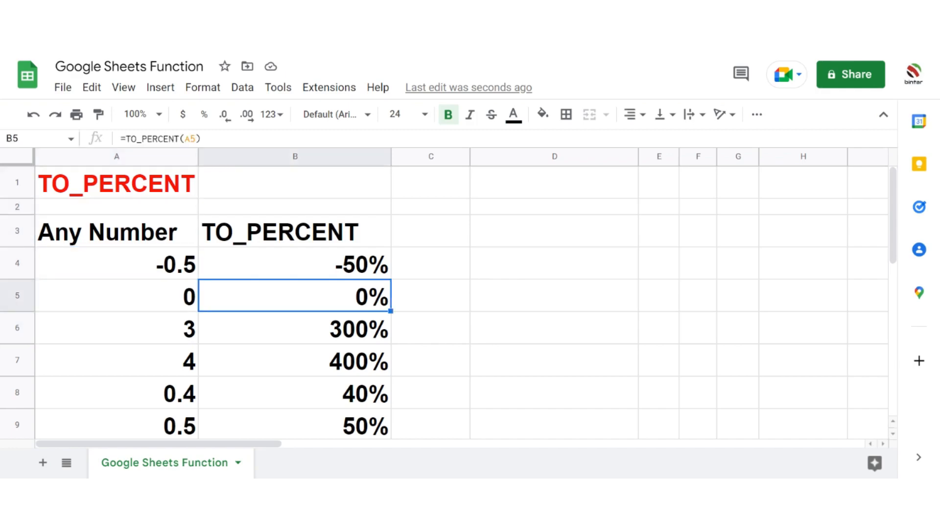
key("Left")
key("Up")
key("Up")
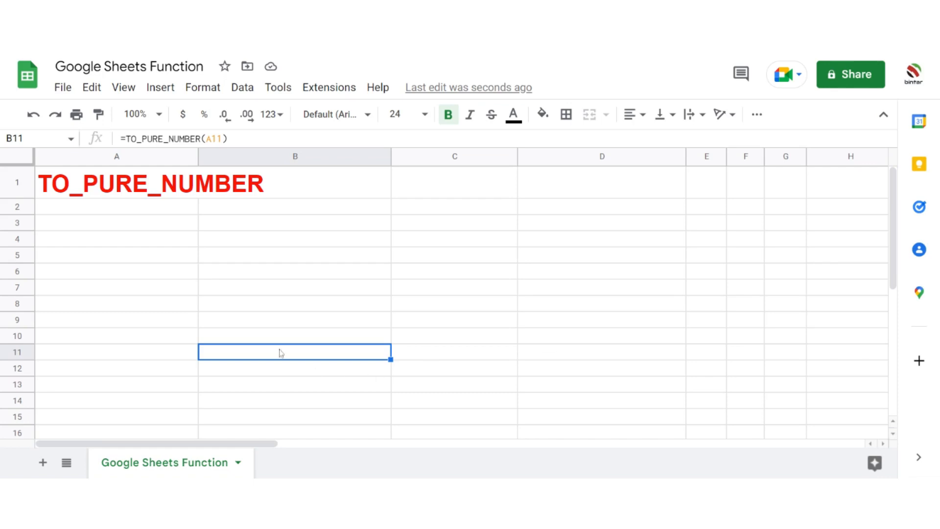
Add the column headers Any Number in A3 and TO_PURE_NUMBER in B3.
left_click(153, 226)
type("Any Number")
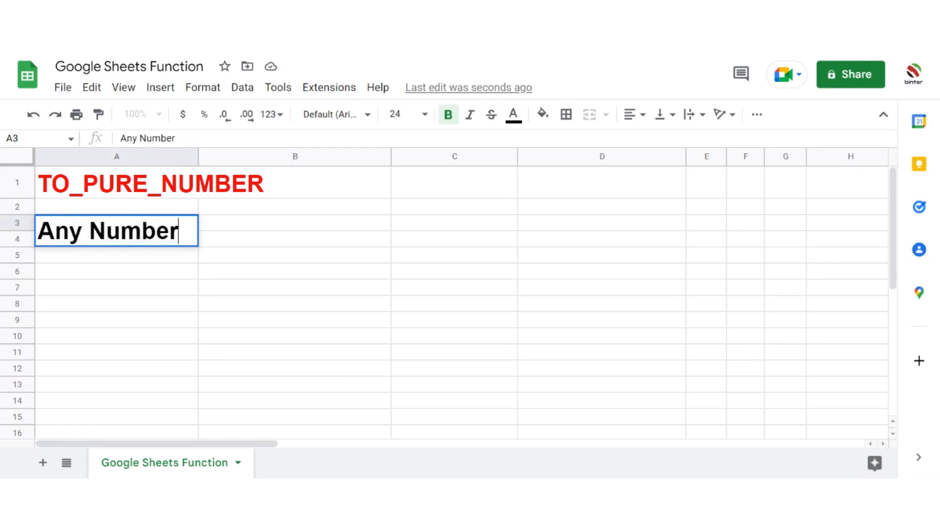
key("Tab")
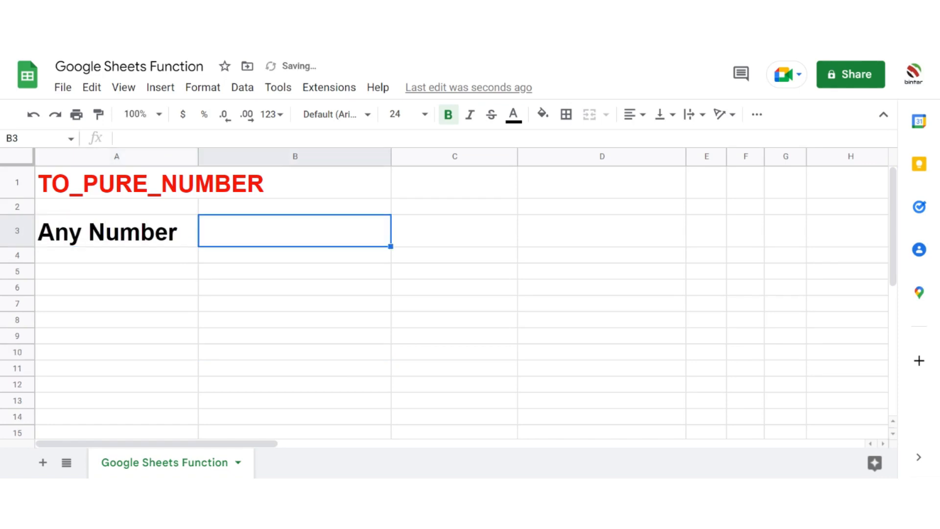
type("TO_")
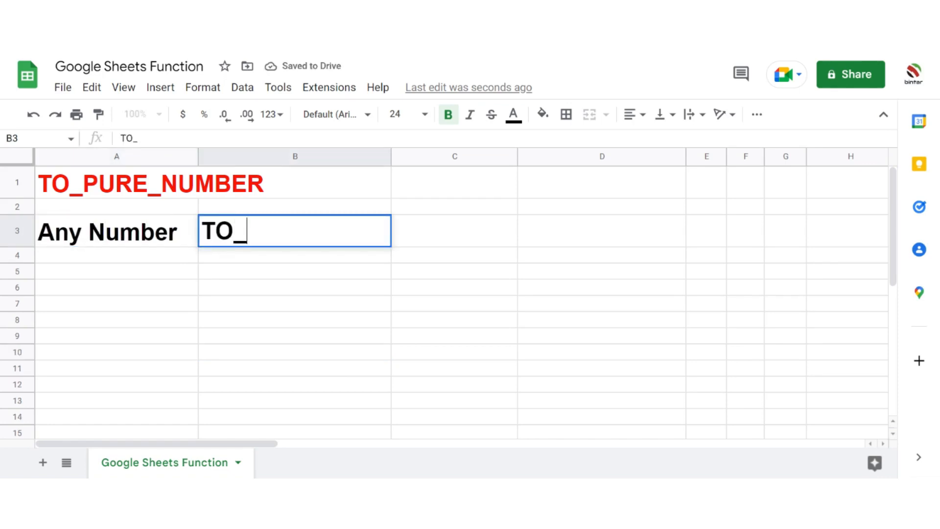
type("PURE")
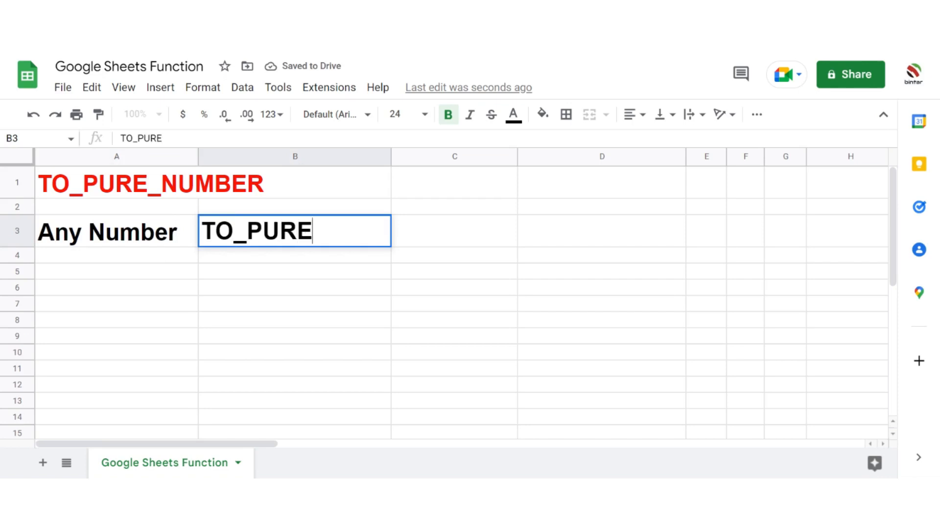
type("_NUMBER")
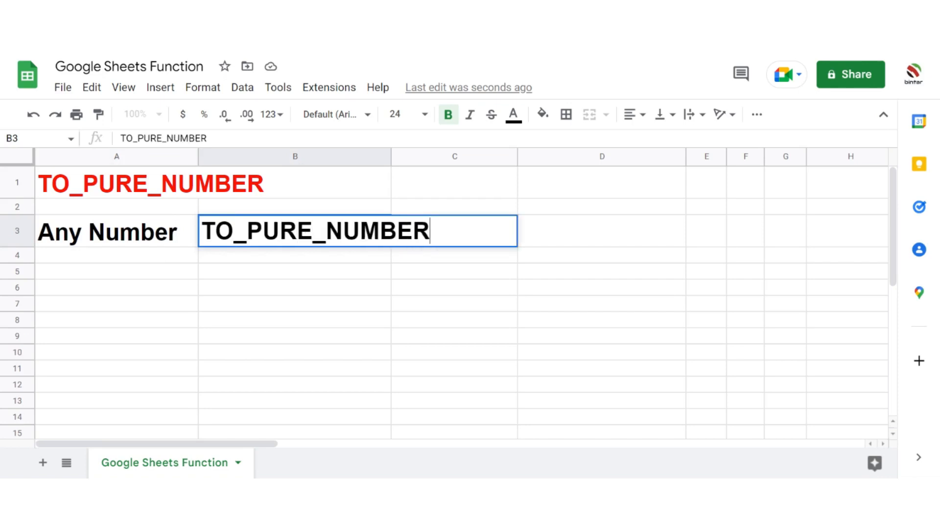
key("Return")
Enter the formula =TO_PURE_NUMBER(A4) in B4.
left_click(294, 254)
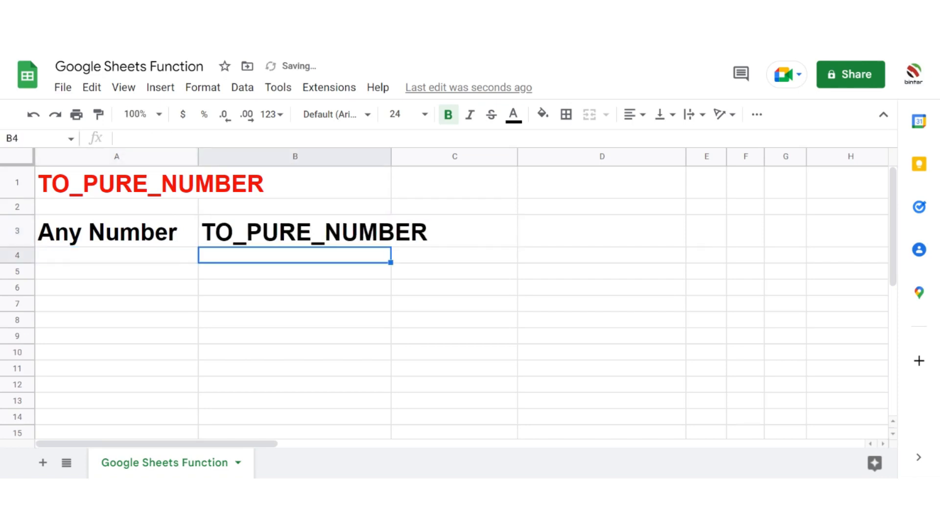
type("=T")
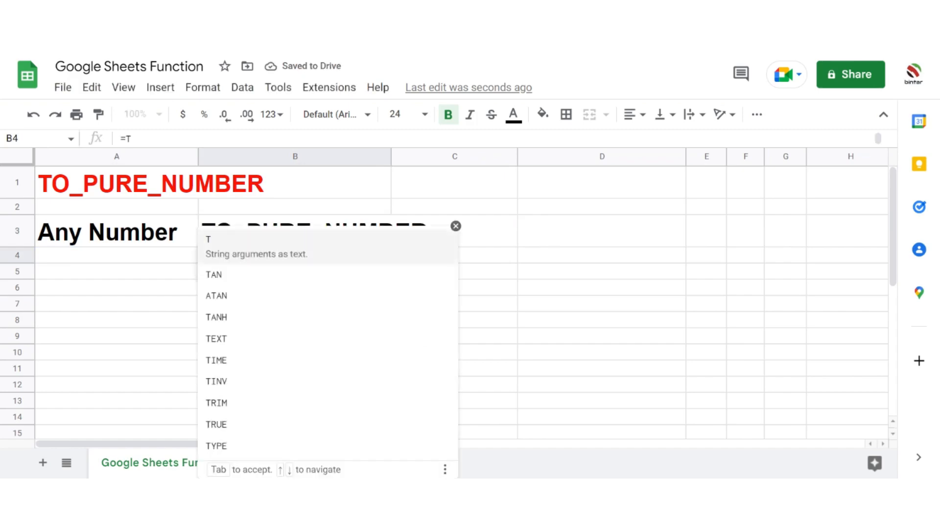
type("O_PU")
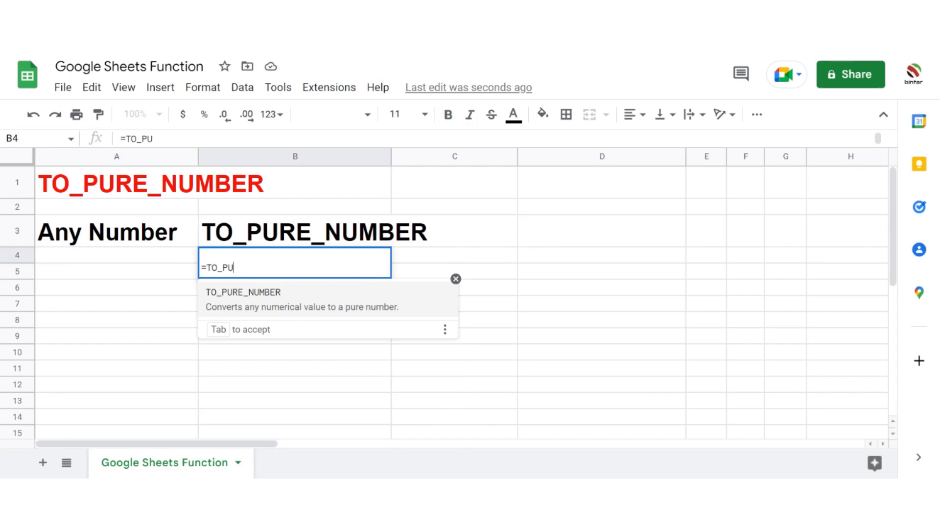
key("Tab")
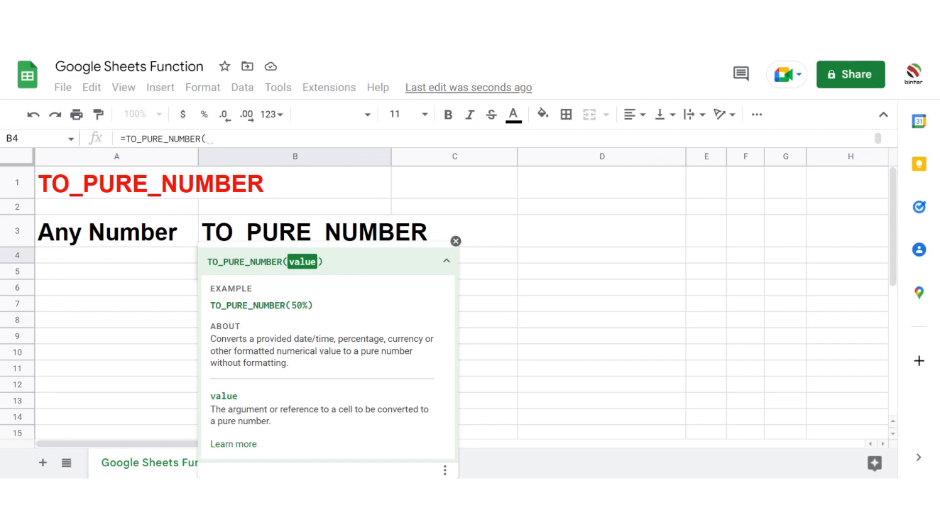
left_click(456, 240)
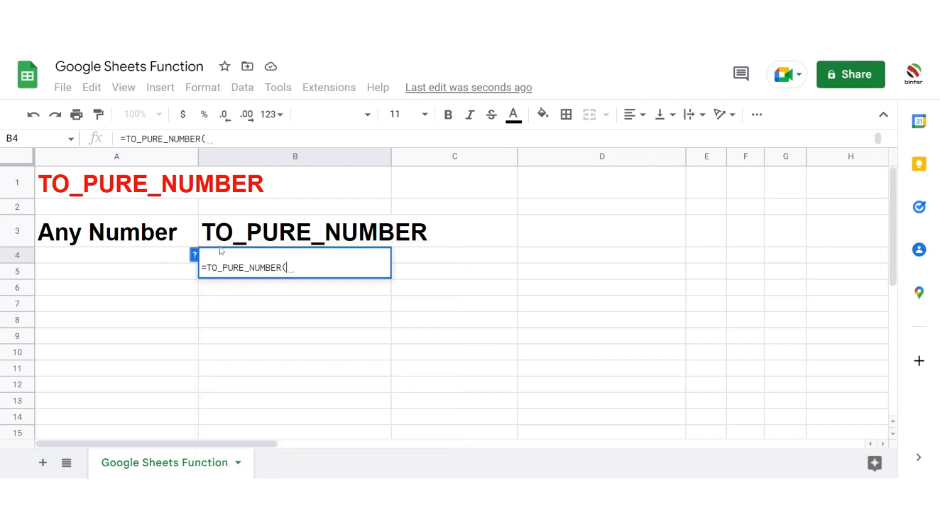
left_click(100, 261)
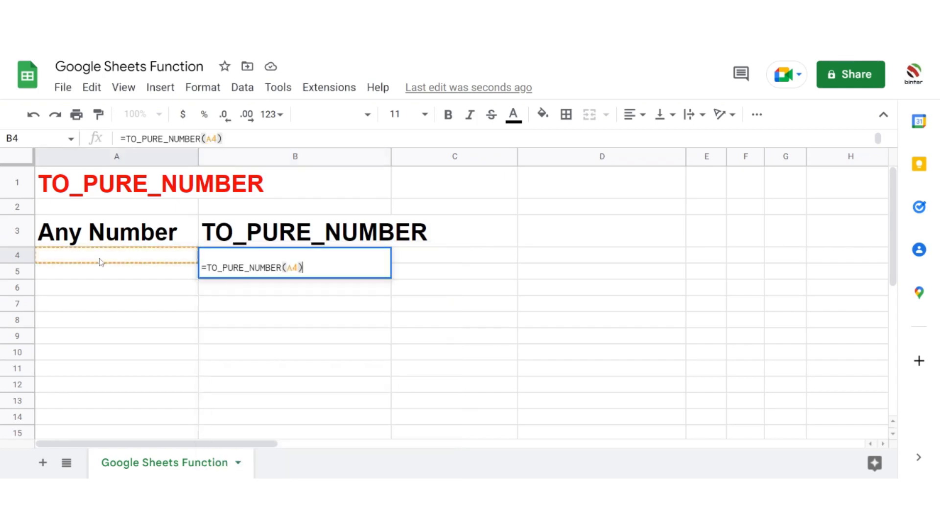
key("Escape")
Enter the date 07-09-2022 in A4 as the value for TO_PURE_NUMBER.
left_click(130, 263)
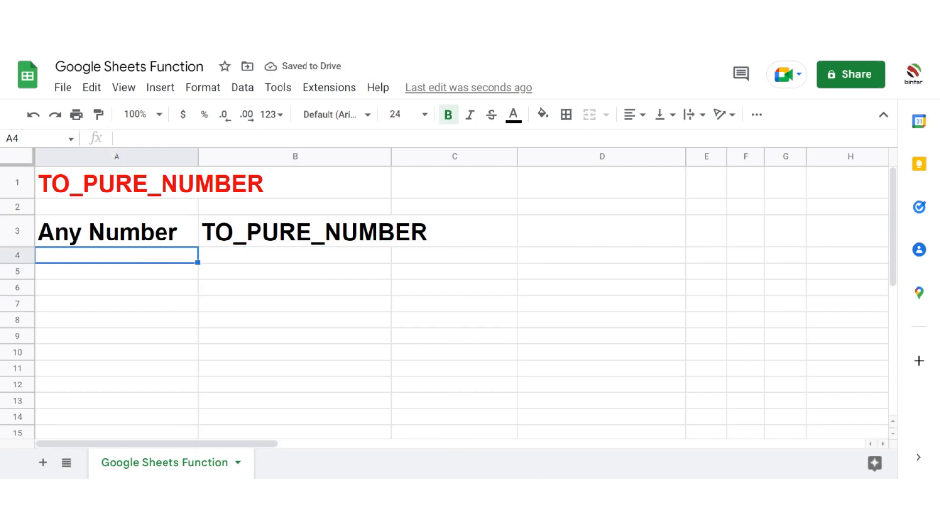
type("07-09-")
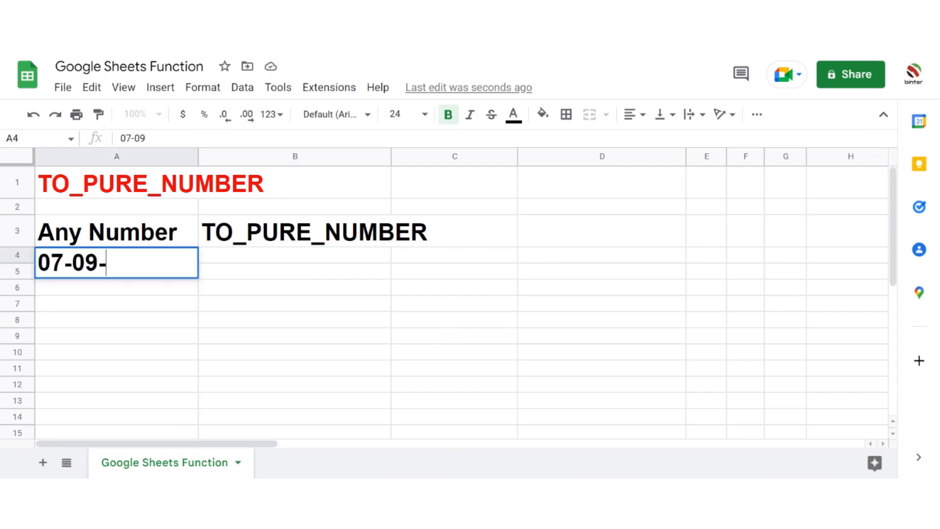
type("2022")
key("Tab")
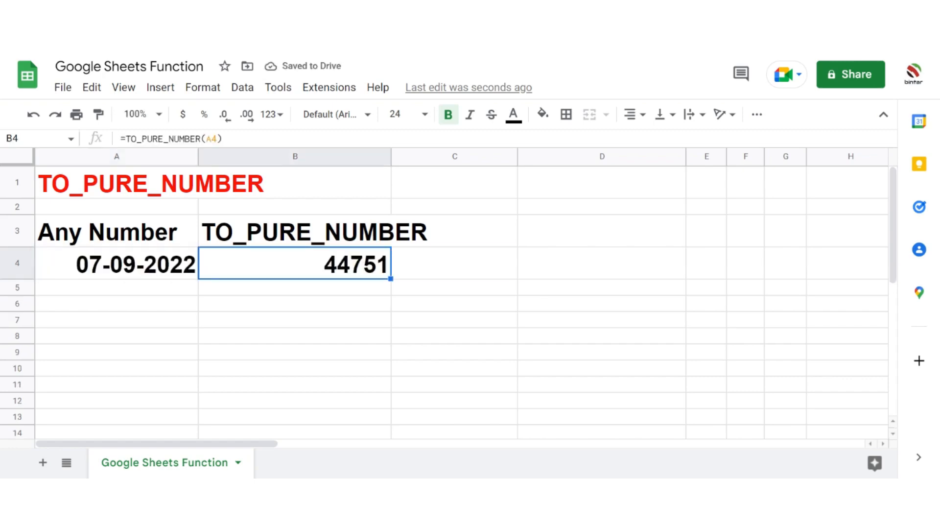
Convert the pure number in B4 back to a date with the formula =TO_DATE(B4) in C4.
key("Right")
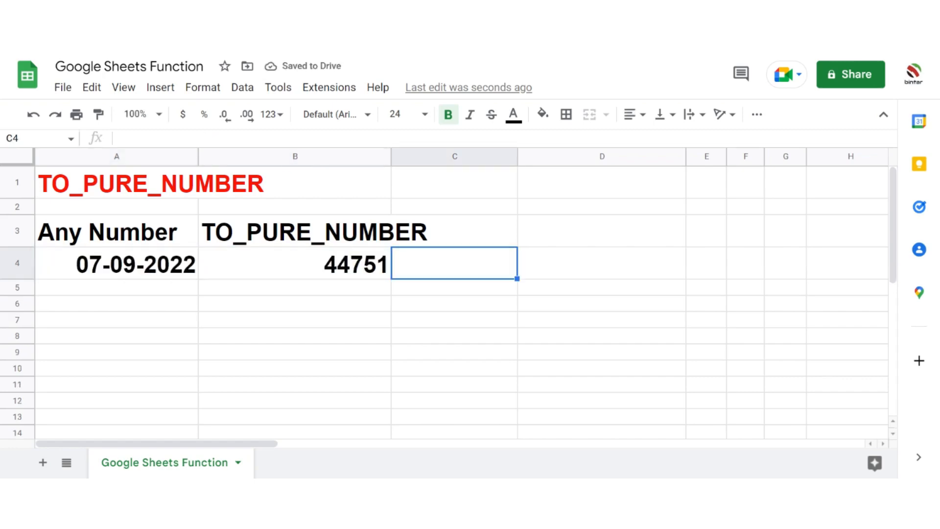
type("=TO")
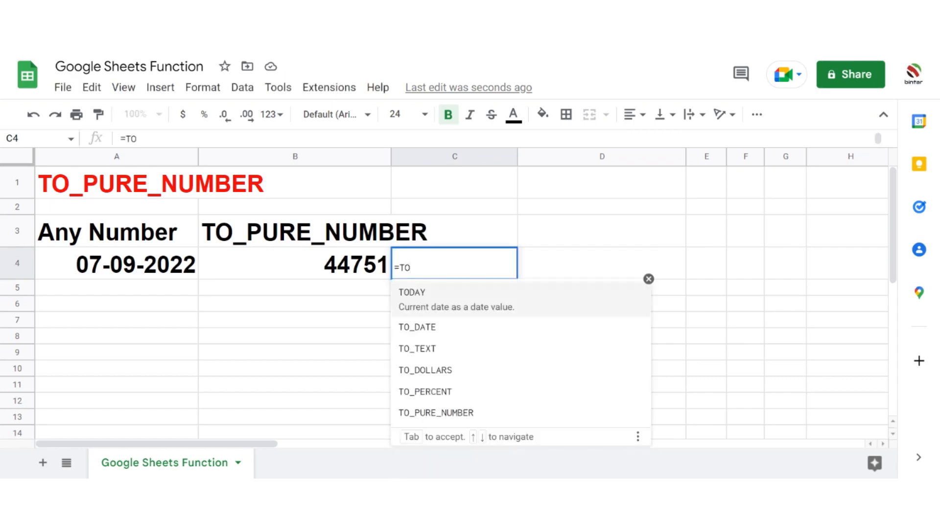
type("_DAT")
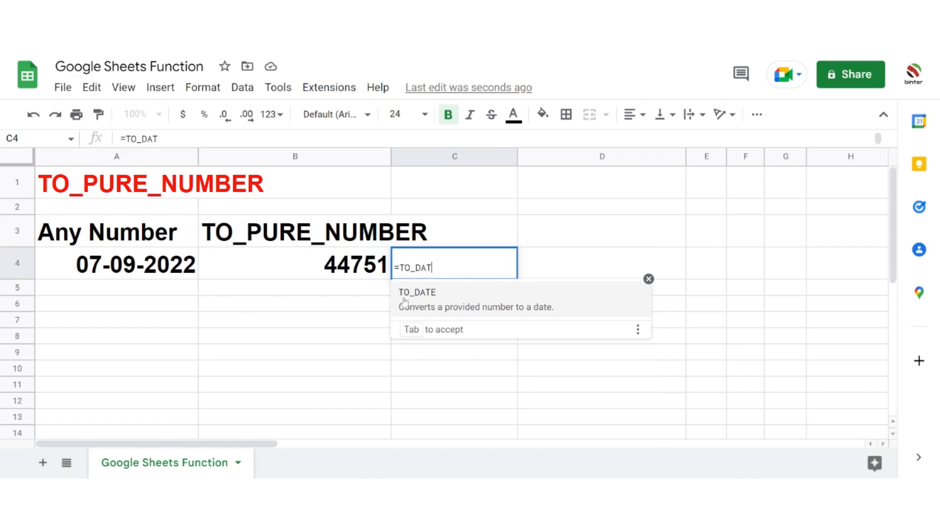
left_click(405, 300)
left_click(317, 278)
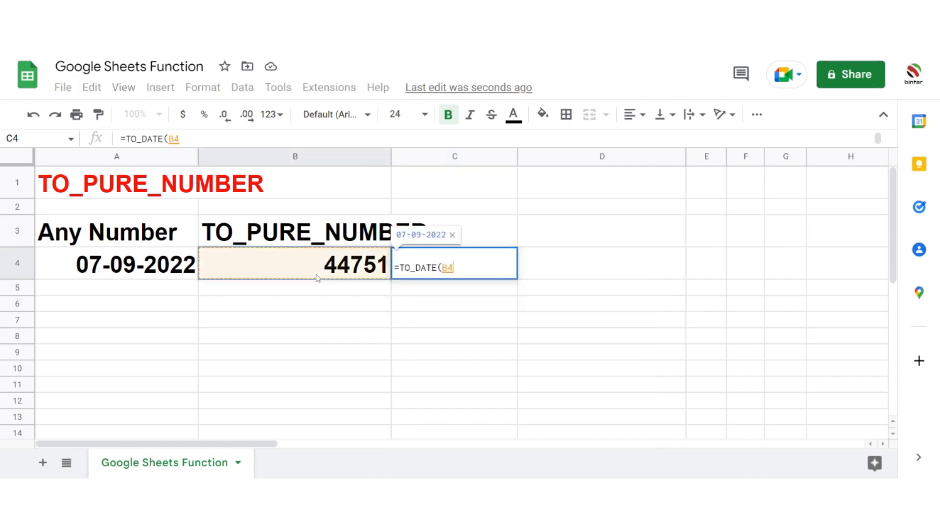
key("Return")
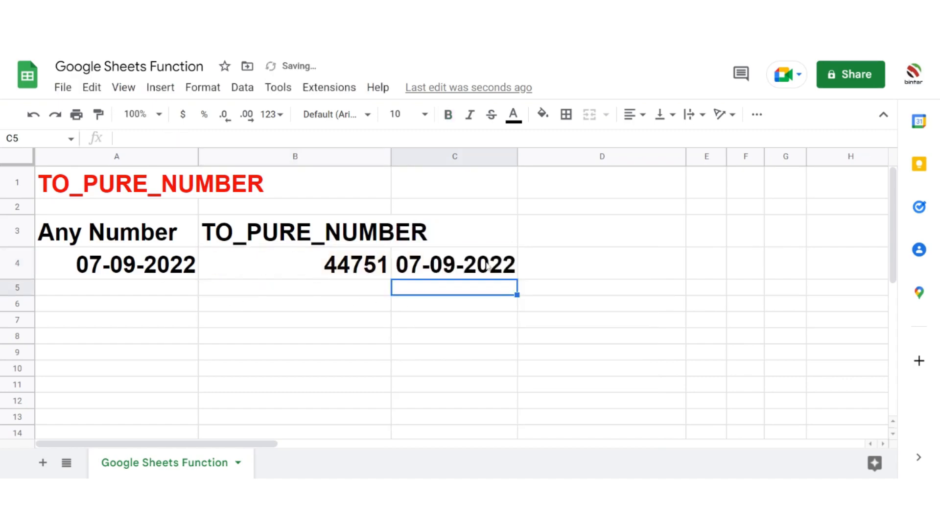
left_click(493, 263)
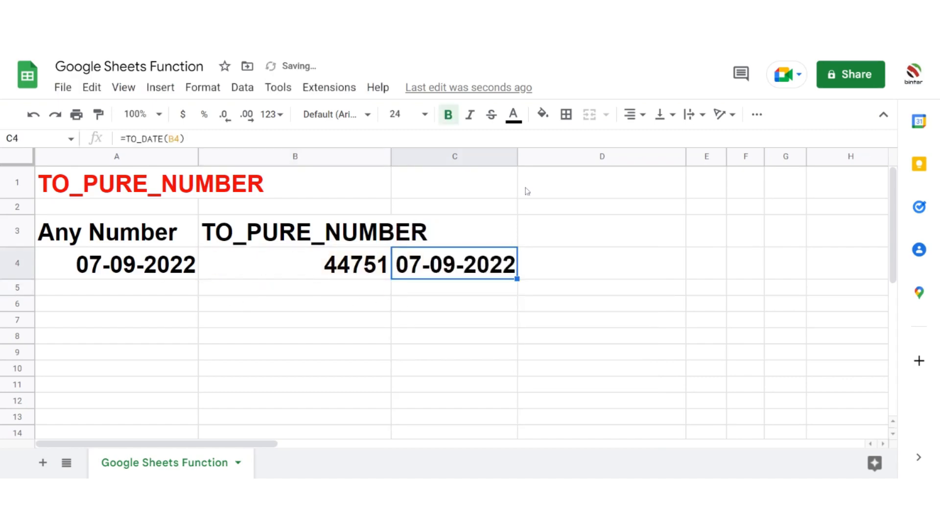
left_click(225, 277)
Enter the time 20:31 in A5 as another value for TO_PURE_NUMBER.
left_click(148, 294)
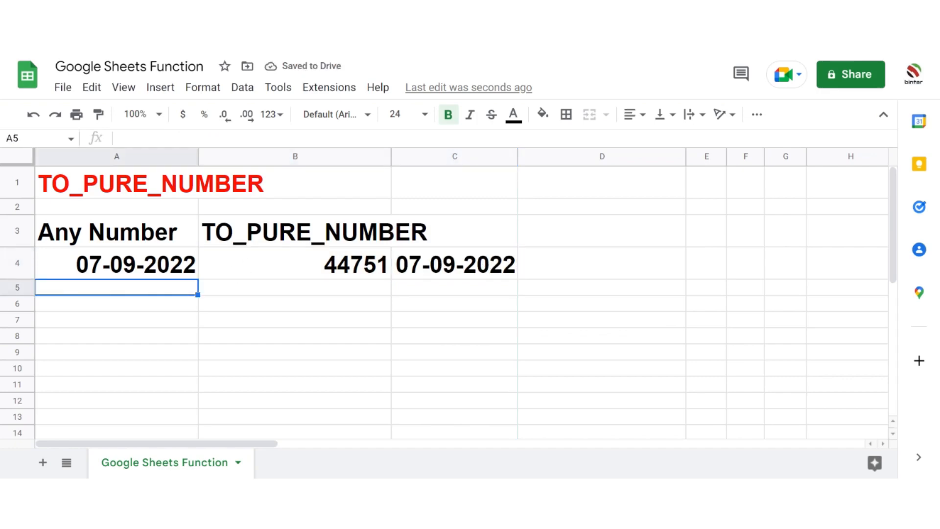
type("8")
key("BackSpace")
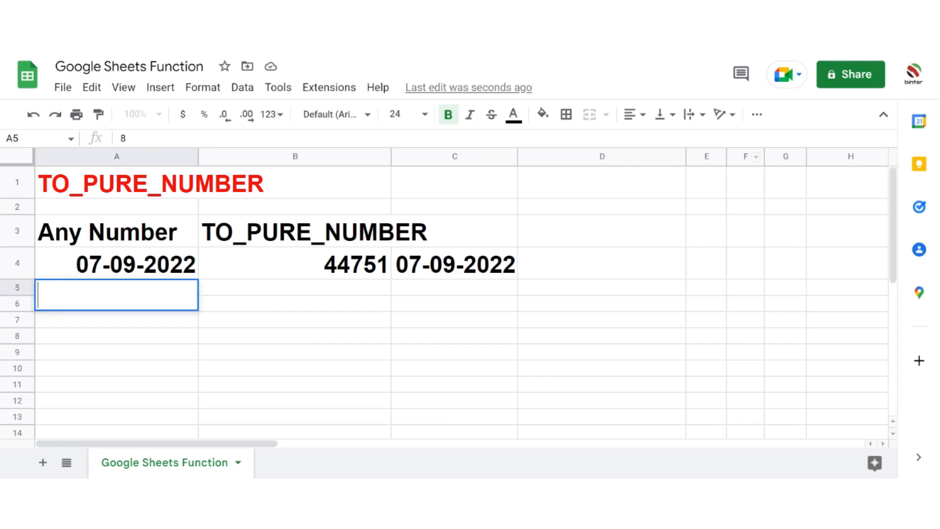
type("20:")
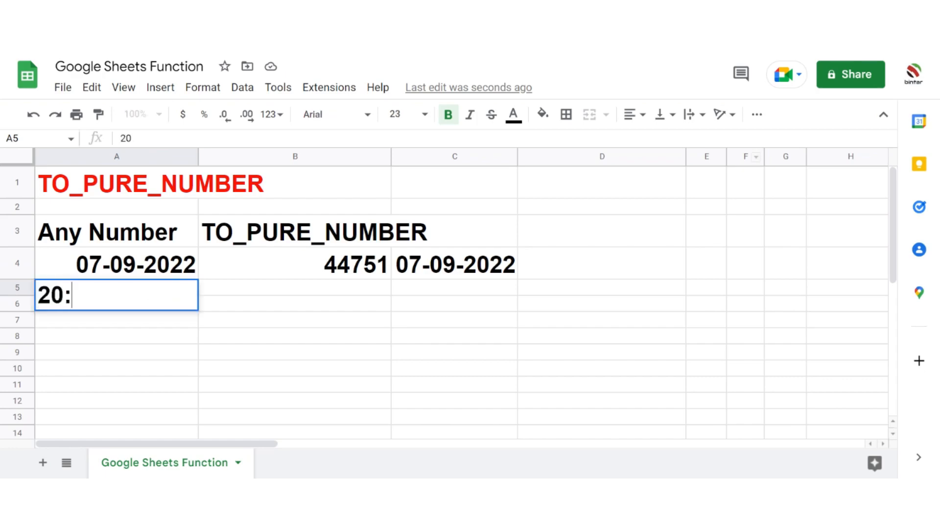
type("31")
key("Tab")
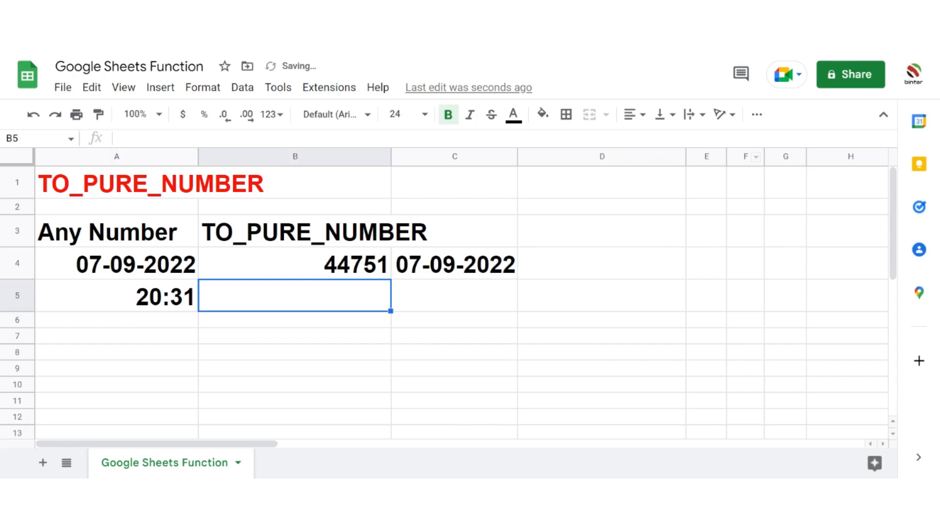
Copy the TO_PURE_NUMBER formula from B4 into B5 so it converts the time in A5.
left_click(294, 263)
key("ctrl+c")
key("Down")
key("ctrl+v")
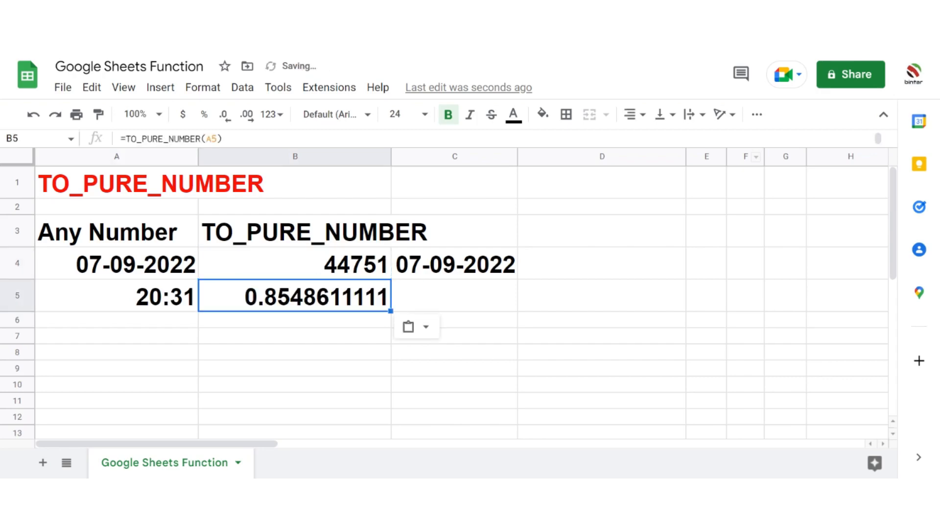
key("Down")
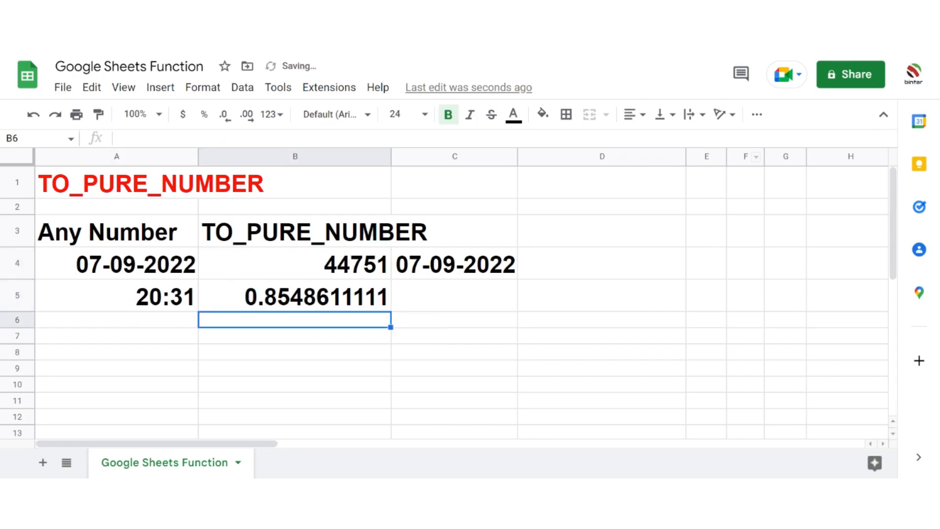
Enter the percentage 50.12% in A6.
left_click(116, 319)
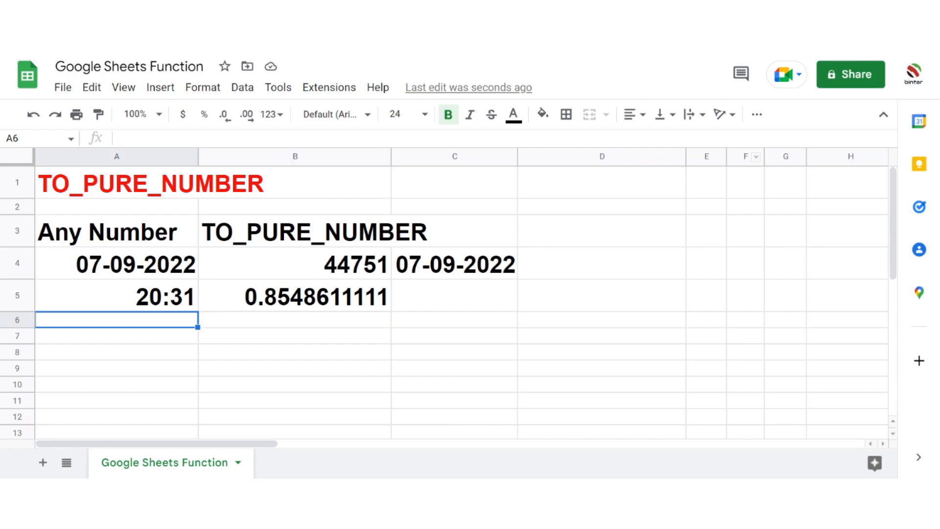
type("50.1")
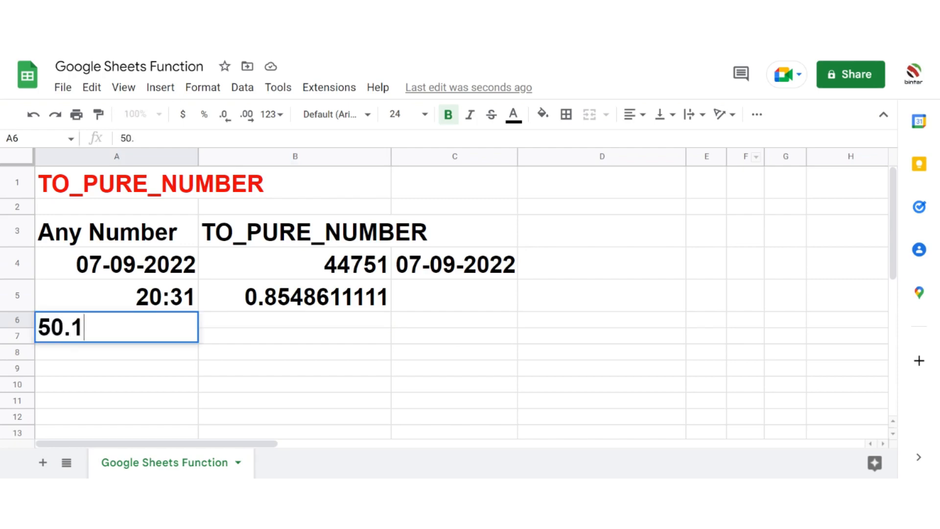
type("2%")
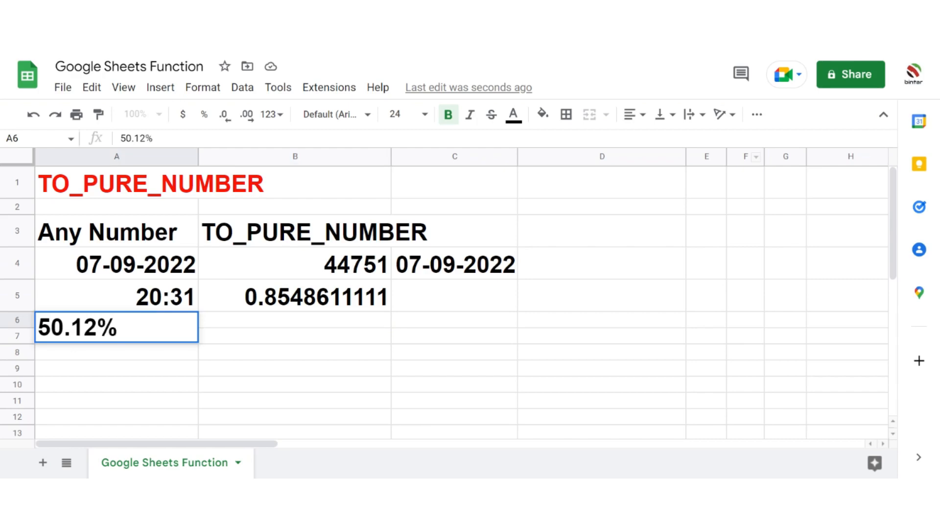
key("Tab")
Copy the TO_PURE_NUMBER formula from B5 into B6 so it converts the percentage in A6.
key("Up")
key("ctrl+c")
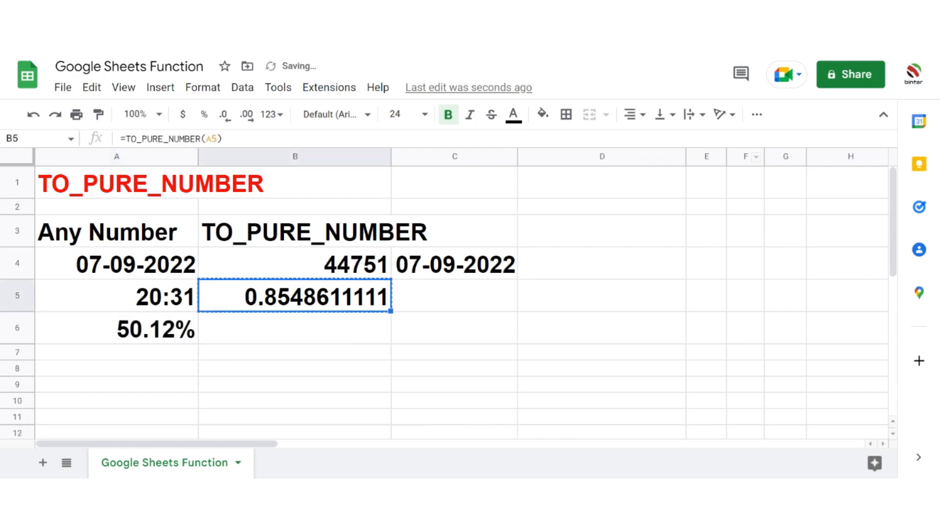
key("Down")
key("ctrl+v")
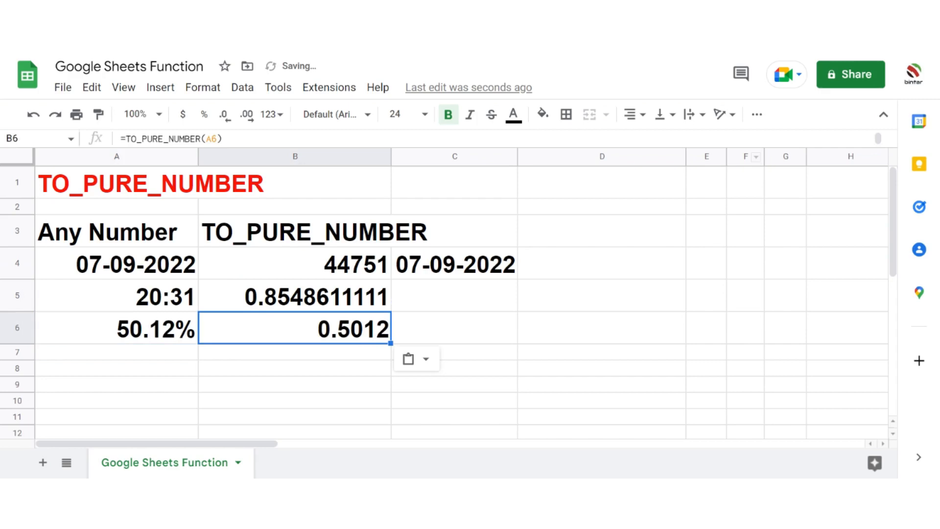
key("Down")
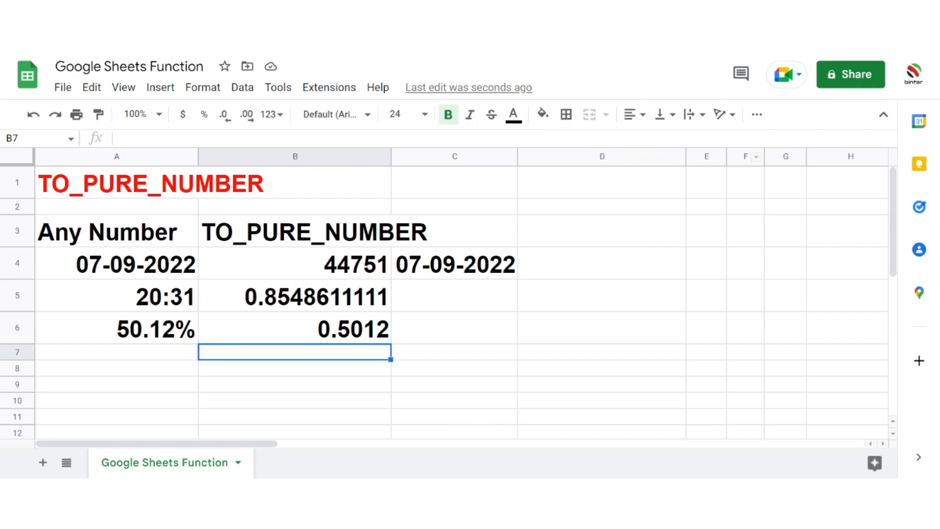
Enter 100 in A7 and apply the Indian rupee currency format so it reads ₹100.00.
left_click(117, 352)
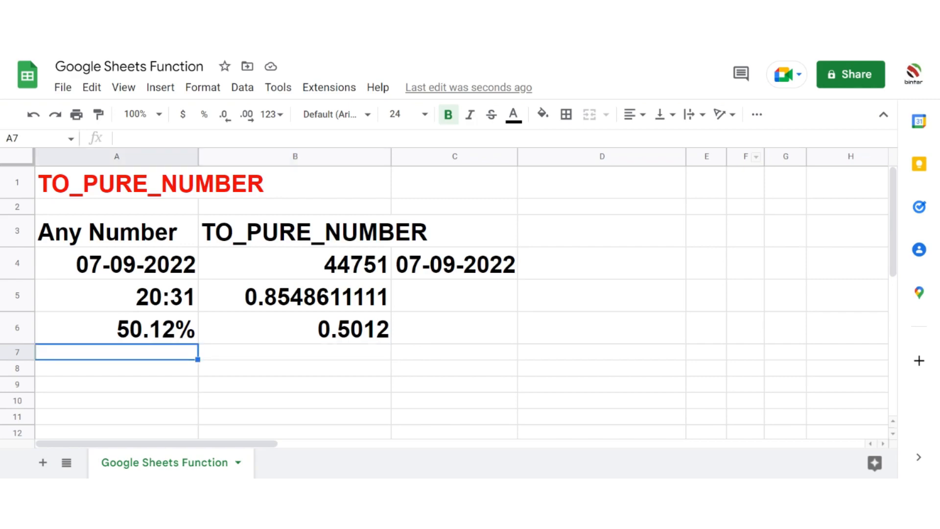
type("100")
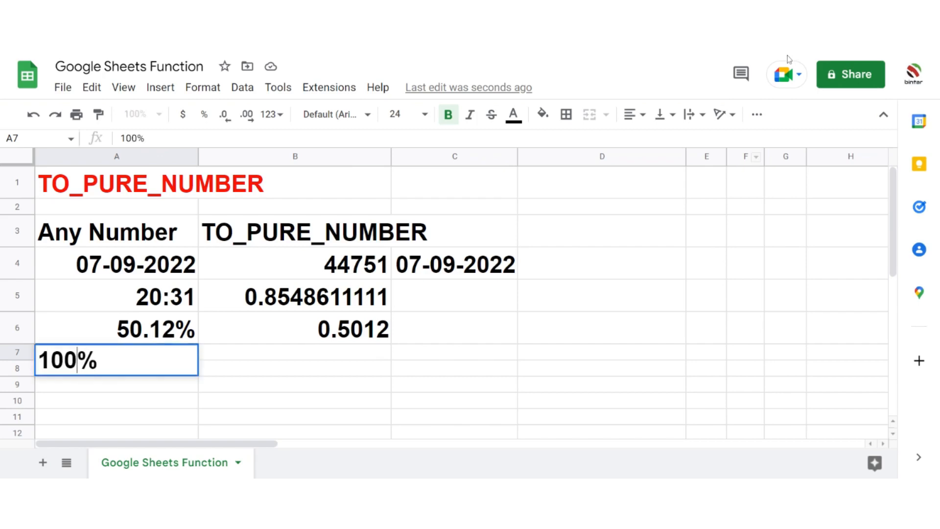
key("Delete")
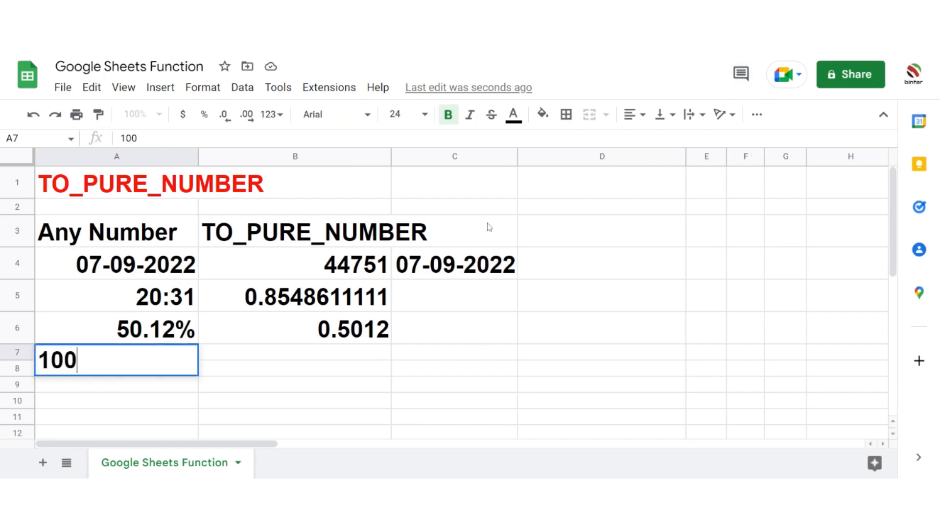
left_click(211, 388)
left_click(156, 368)
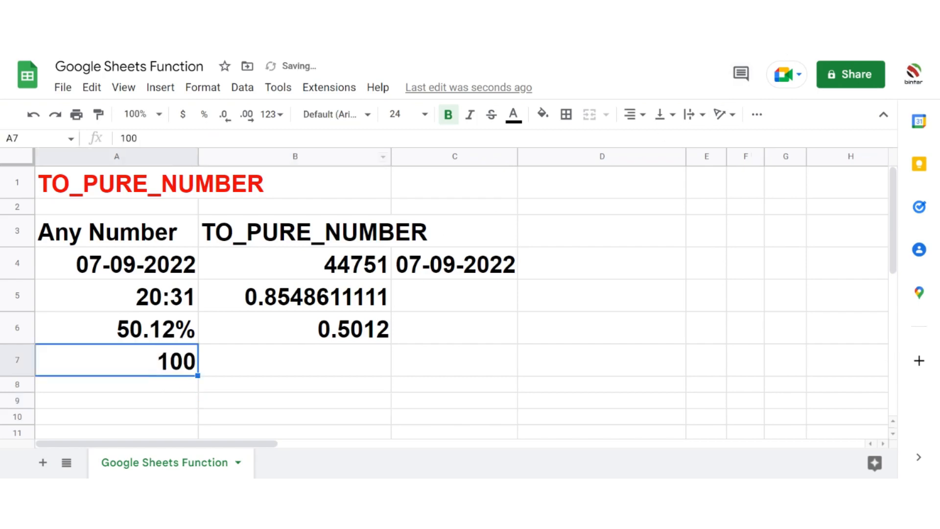
left_click(271, 114)
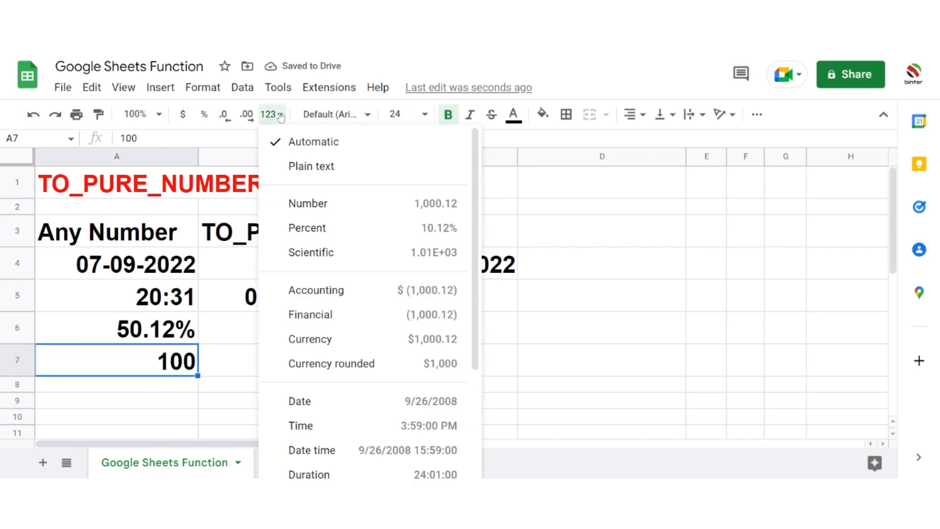
scroll(367, 336, "down", 2)
left_click(346, 392)
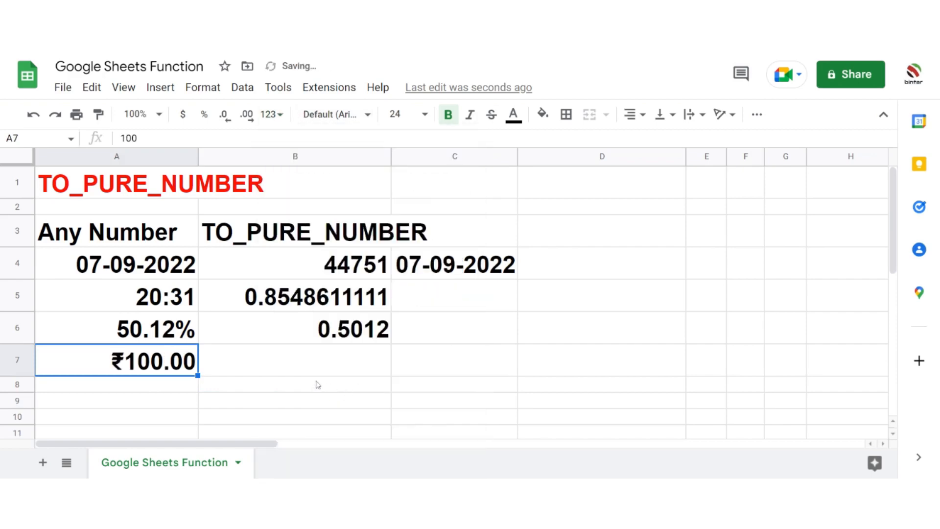
Copy the TO_PURE_NUMBER formula from B6 into B7 and check that it references A7.
left_click(318, 370)
key("Up")
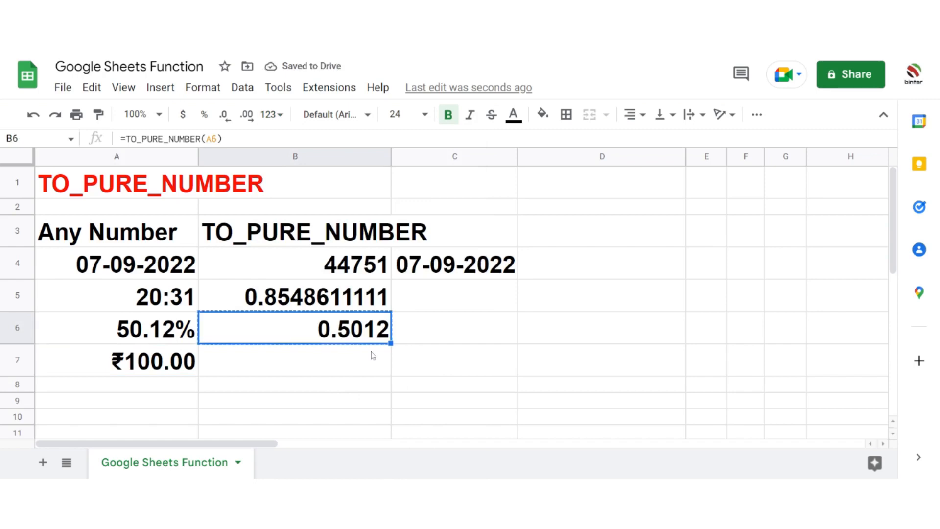
key("ctrl+c")
left_click(373, 355)
key("ctrl+v")
key("F2")
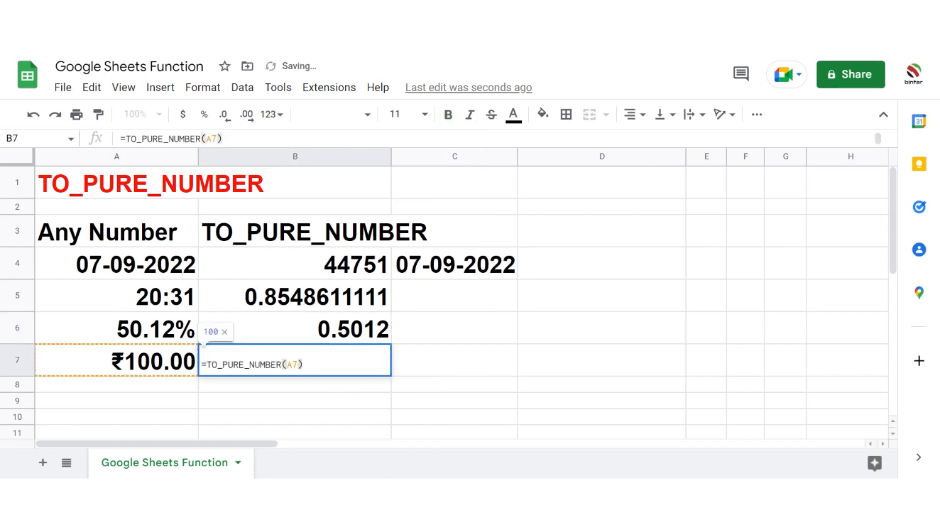
key("Escape")
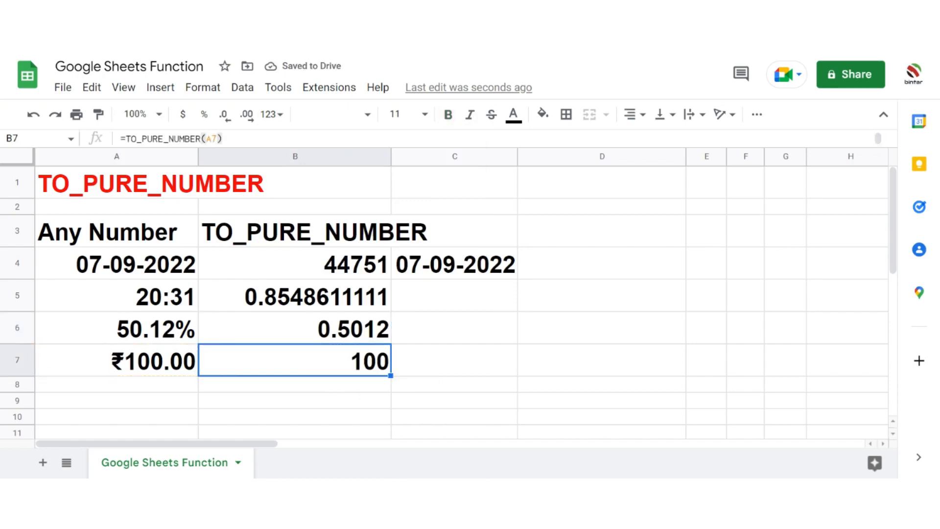
left_click(476, 419)
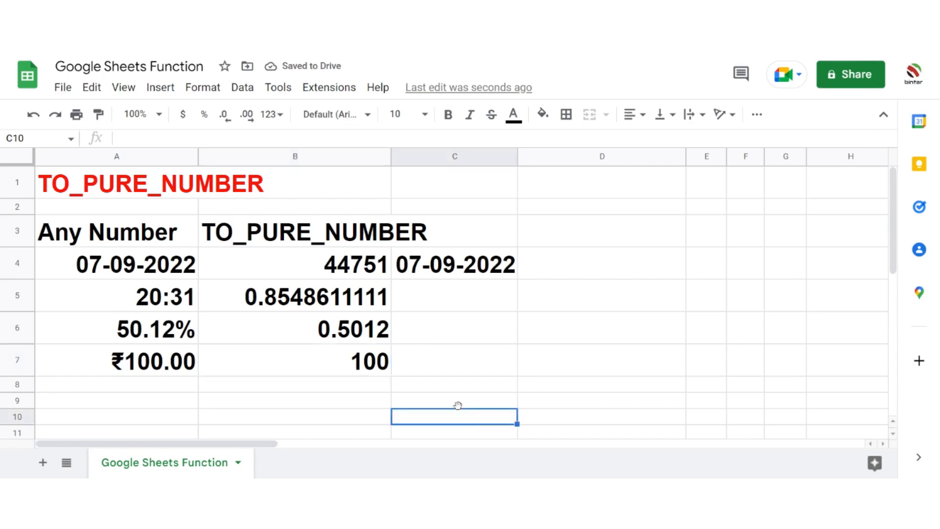
left_click(362, 374)
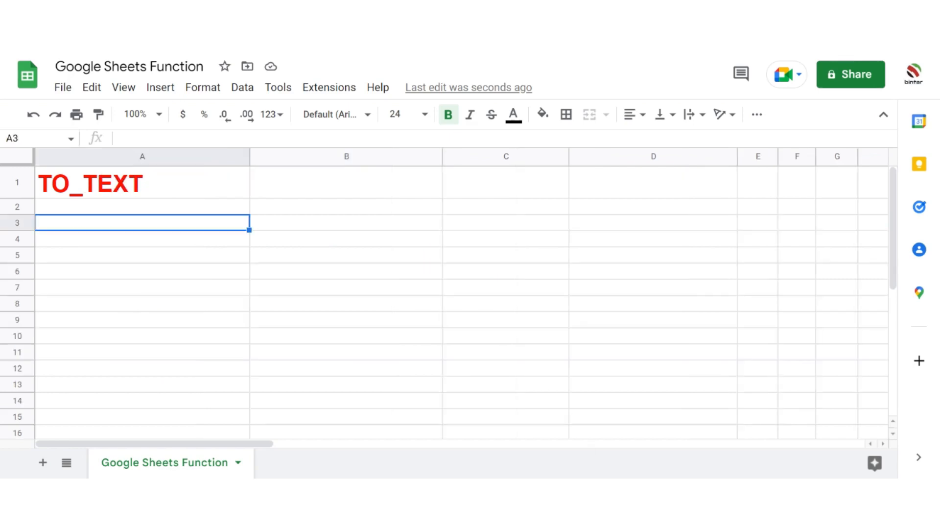
Add the column headers Any Numeric Value in A3 and TO_TEXT in B3.
left_click(243, 271)
left_click(135, 214)
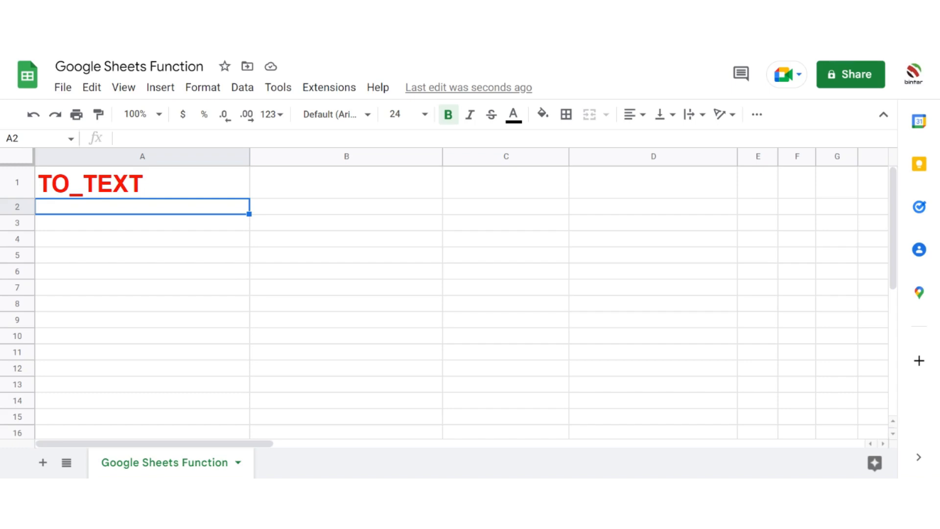
key("Down")
type("ANY")
key("BackSpace")
key("BackSpace")
type("ny Num")
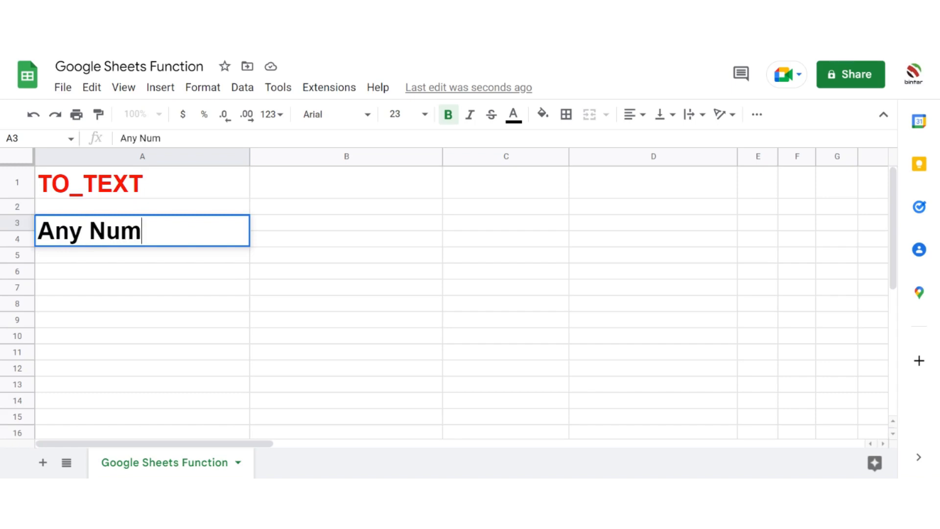
type("eric Value")
key("Tab")
type("TO_")
type("EXT")
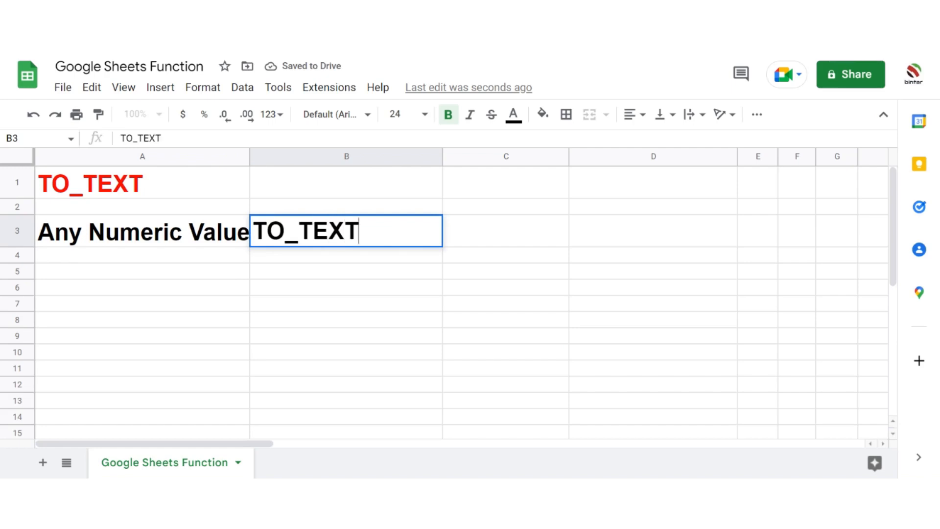
key("Return")
Enter the formula =TO_TEXT(A4) in B4.
type("=")
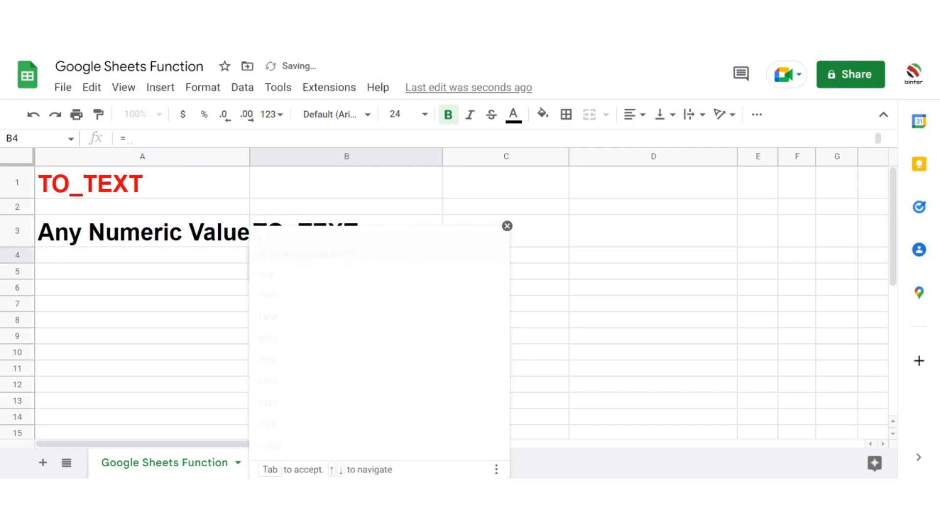
type("TO_TE")
key("Tab")
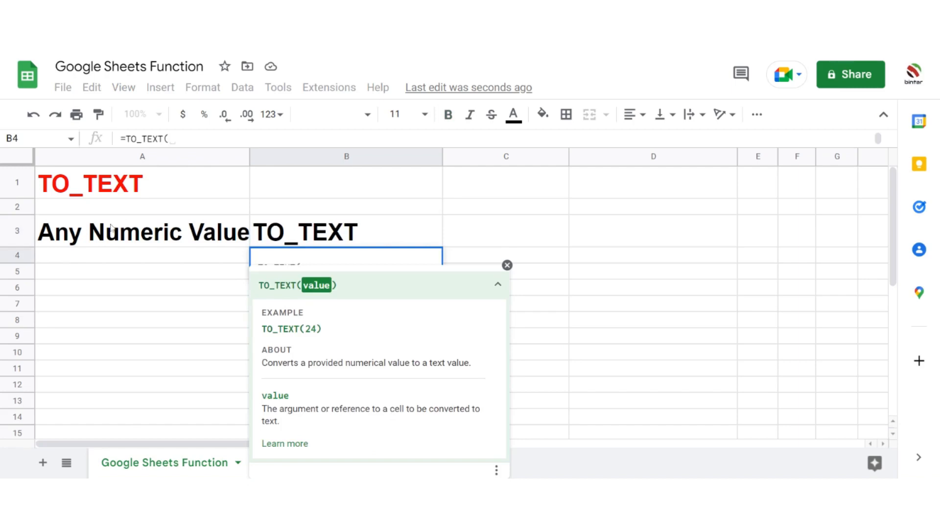
left_click(143, 261)
type(")")
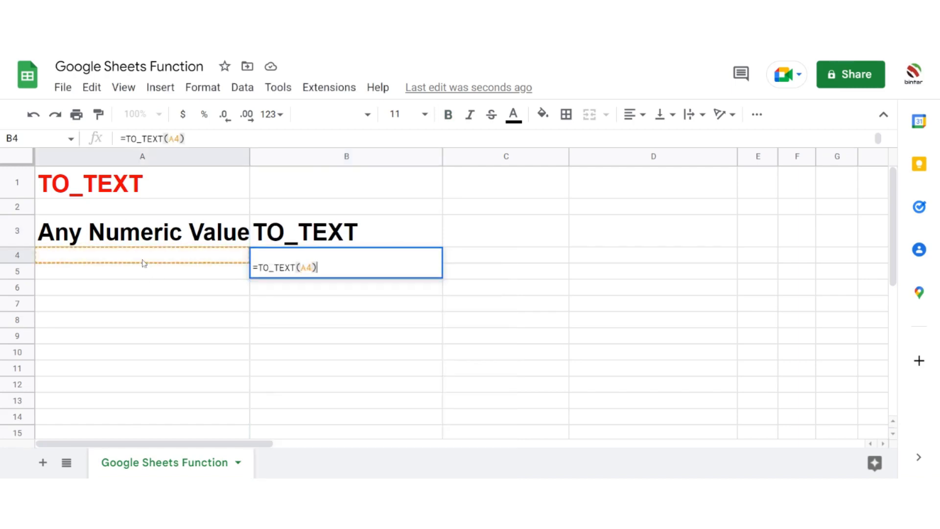
key("Return")
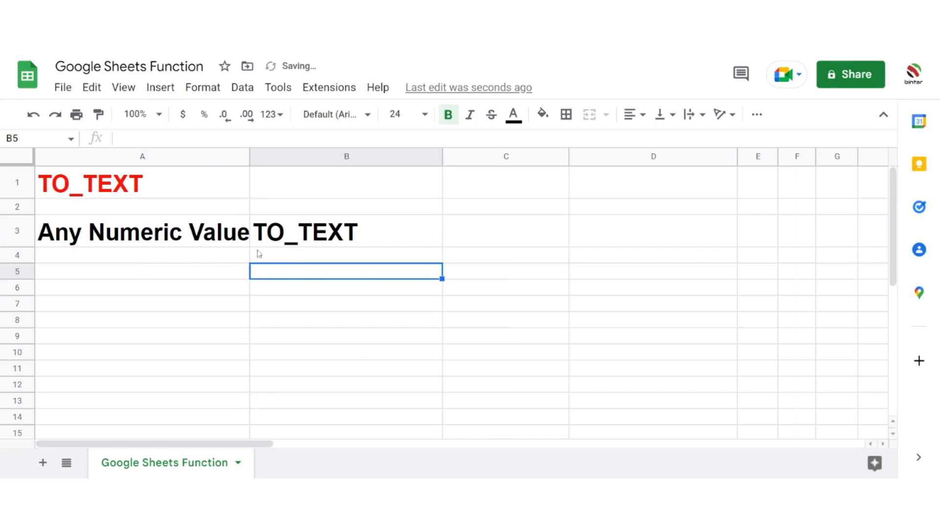
Enter the numbers 10 in A4 and 20 in A5 under the Any Numeric Value header.
left_click(195, 261)
type("10")
key("Return")
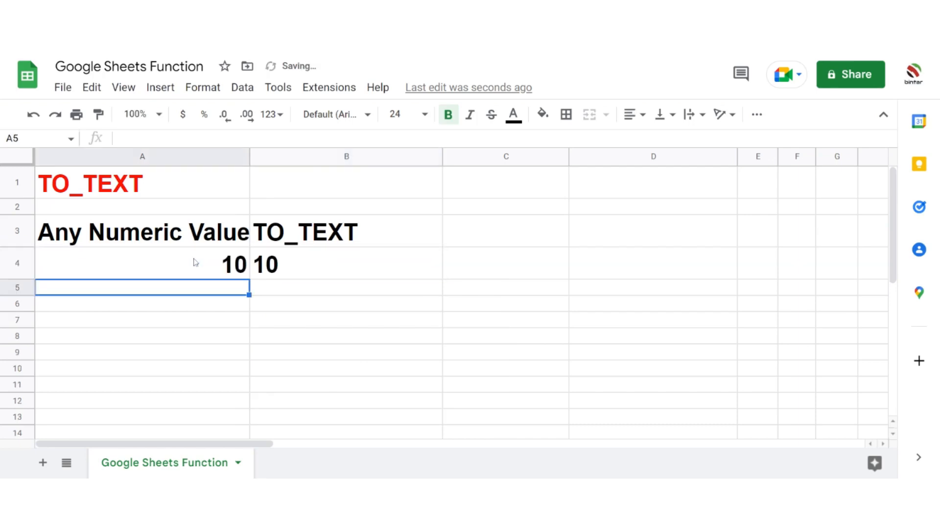
left_click(194, 262)
left_click(142, 288)
type("20")
key("Tab")
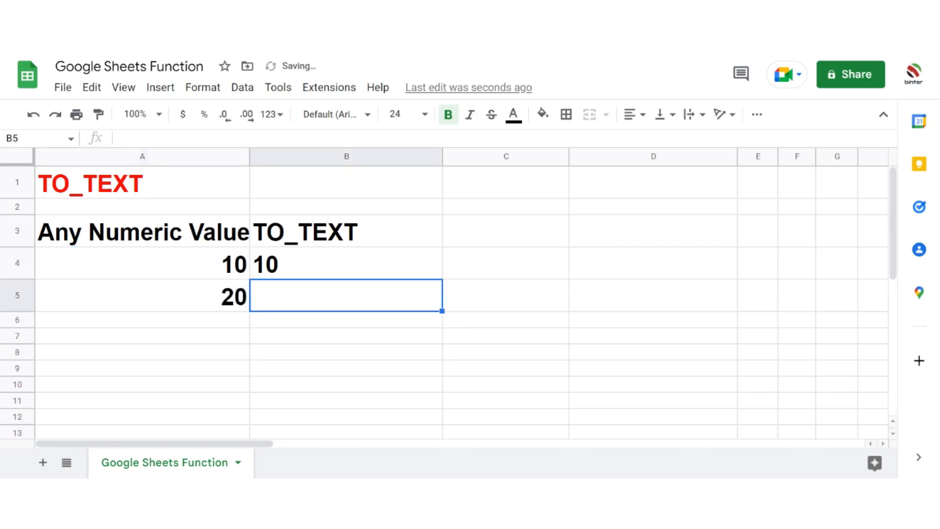
Copy the TO_TEXT formula from B4 into B5 so it converts the number in A5.
key("Up")
key("ctrl+c")
key("Down")
key("ctrl+v")
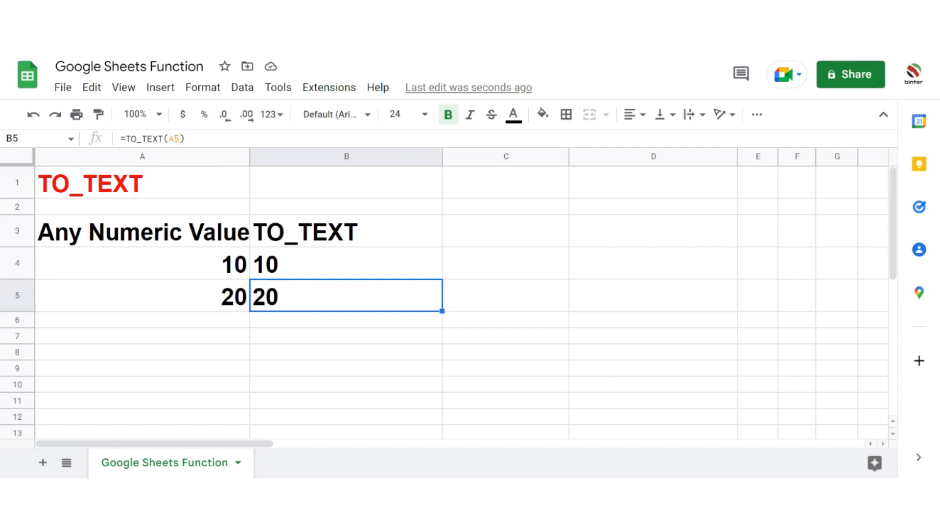
Total the numeric values in A6 with the formula =SUM(A4:A5).
key("Down")
key("Left")
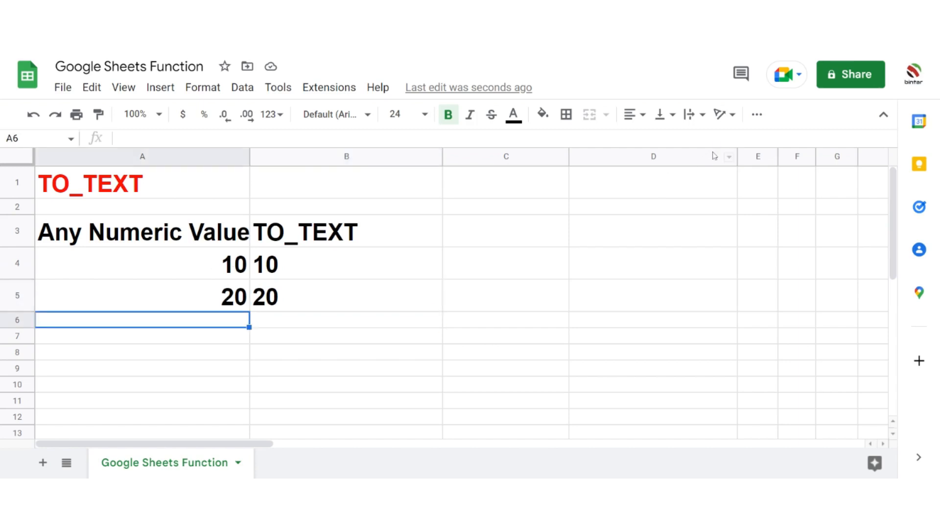
type("=SUM")
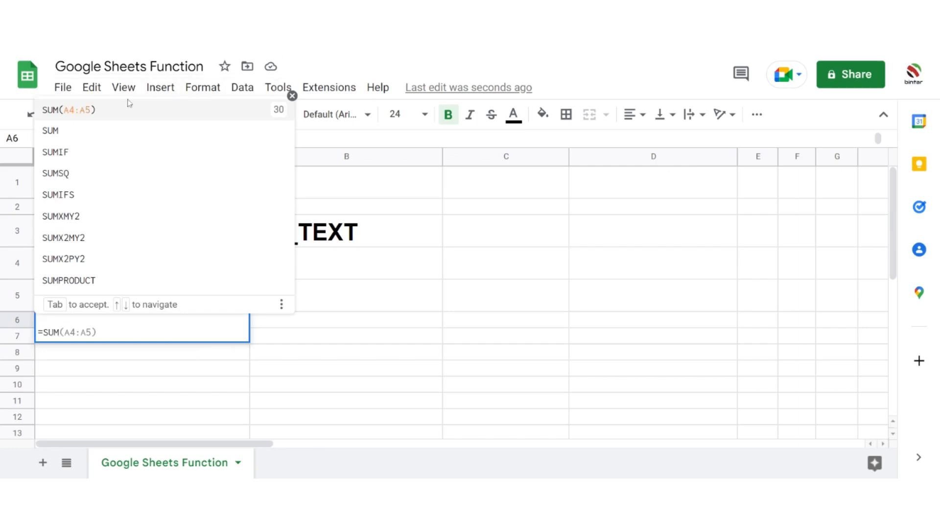
key("Tab")
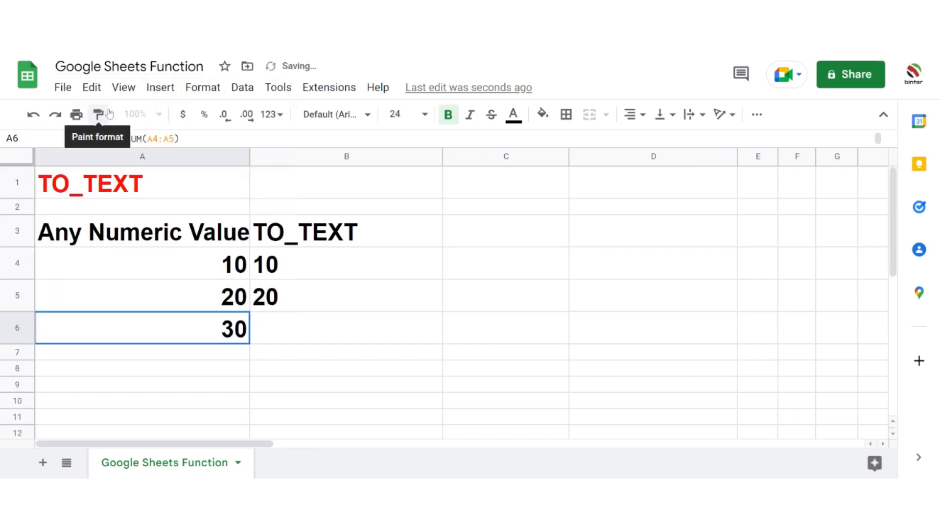
left_click(109, 114)
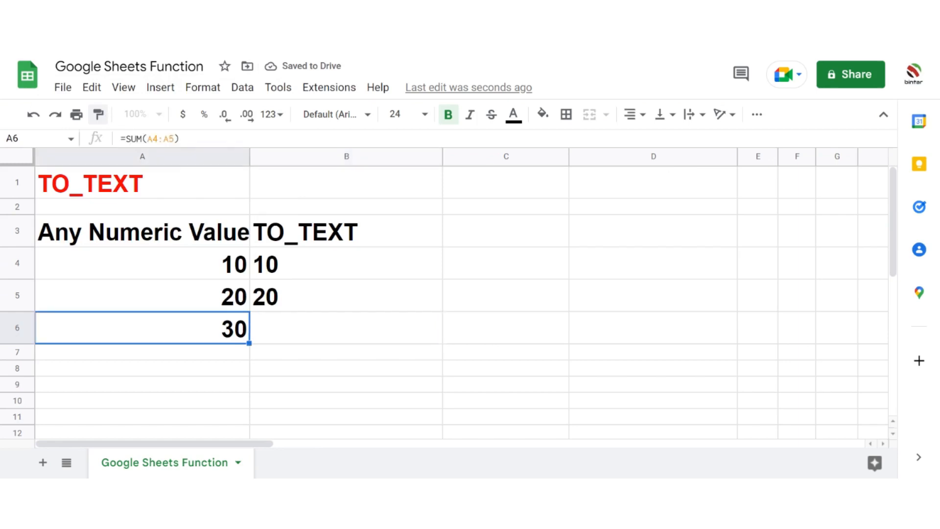
Copy the SUM formula from A6 into B6 so it totals the TO_TEXT values in B4:B5.
key("ctrl+c")
left_click(346, 327)
key("ctrl+v")
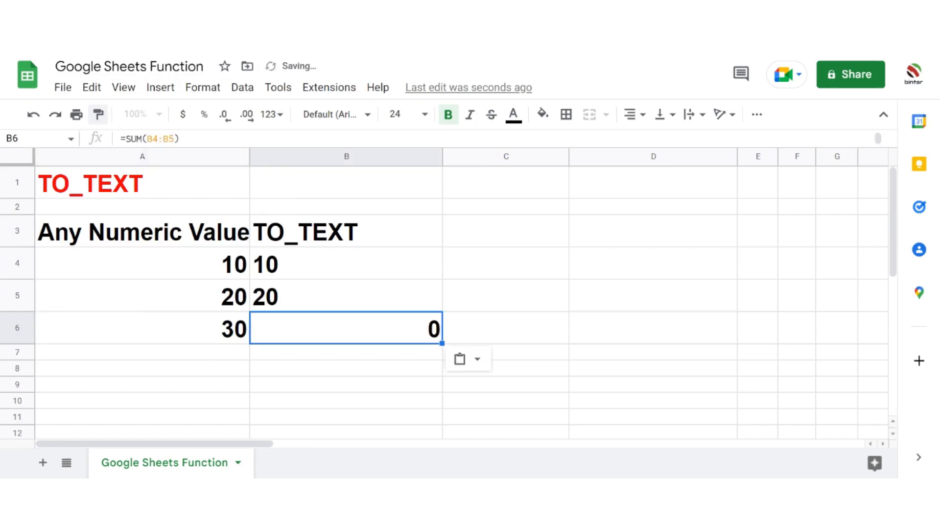
Compare the numeric values and their SUM in column A with the text values and their SUM in column B.
left_click(329, 382)
left_click(220, 334)
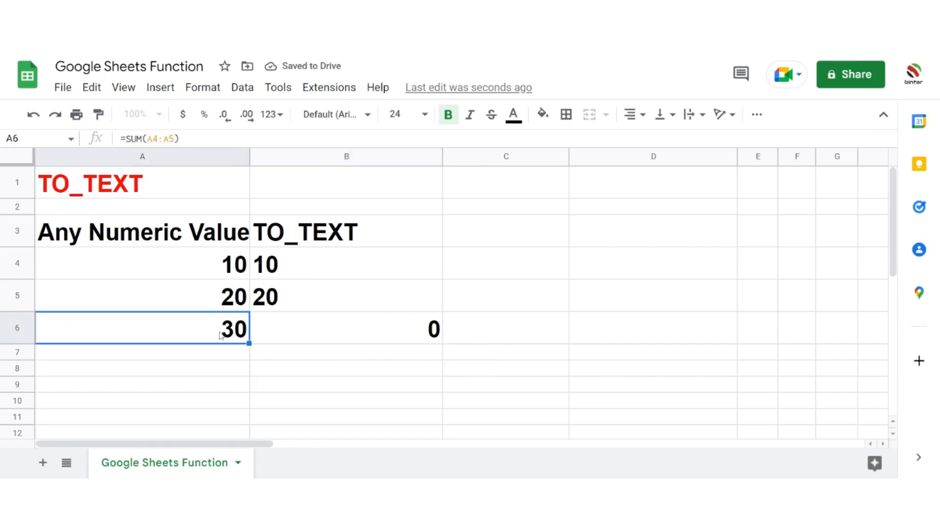
left_click(226, 281)
left_click(227, 300)
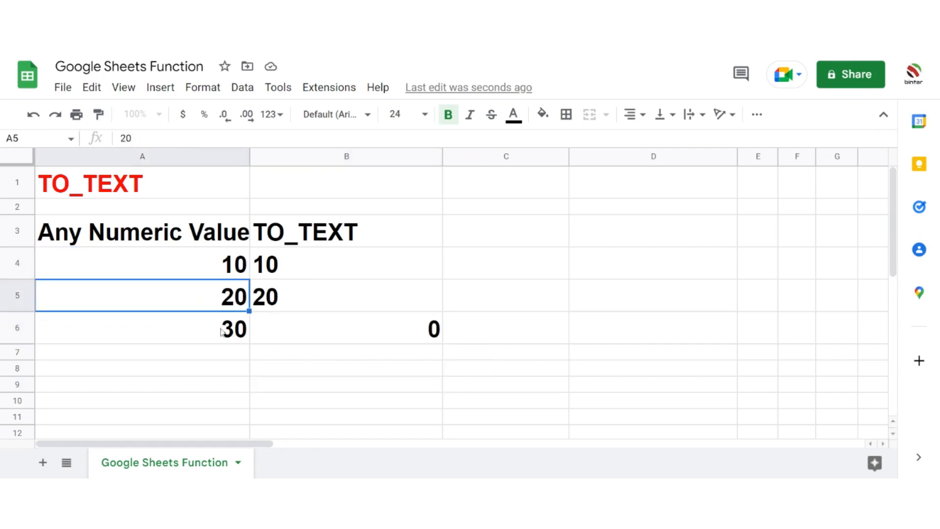
left_click(240, 333)
left_click(343, 332)
left_click(317, 274)
left_click(315, 327)
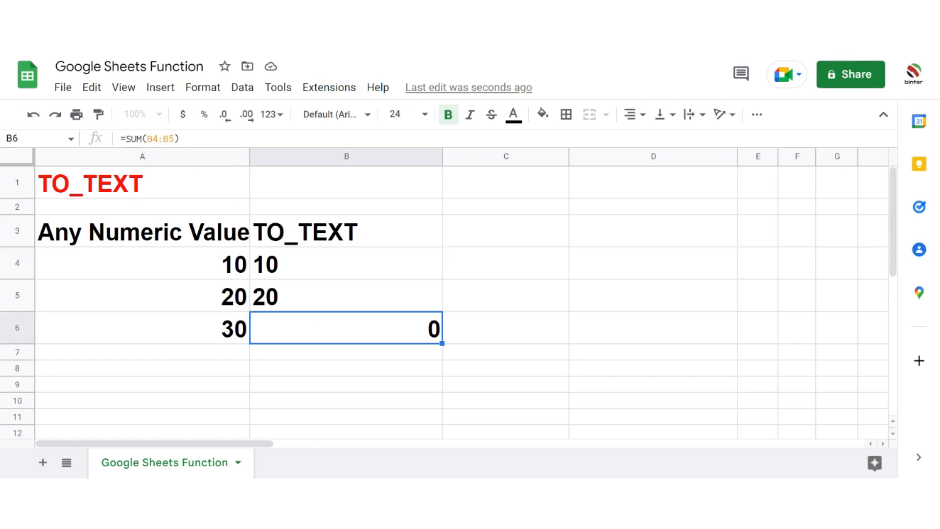
left_click(295, 305)
left_click(309, 341)
Add the text values with the plus operator in C6 using =B5+B4, and compare it with the SUM formula in B6.
left_click(488, 332)
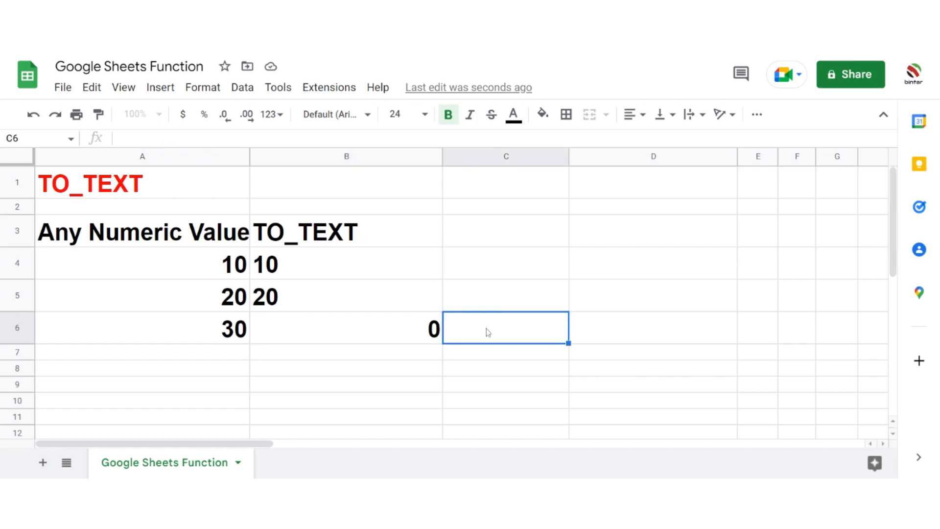
type("=")
left_click(310, 292)
type("+")
left_click(309, 272)
key("Return")
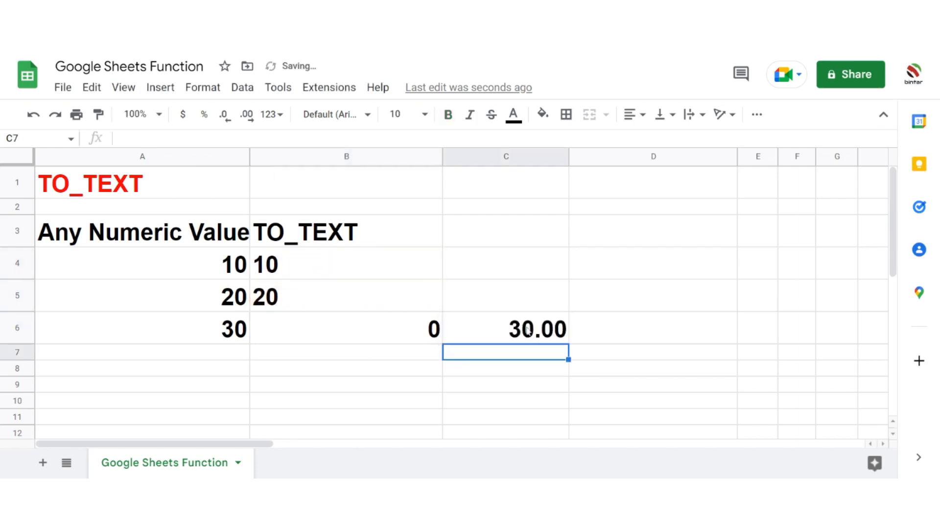
left_click(535, 333)
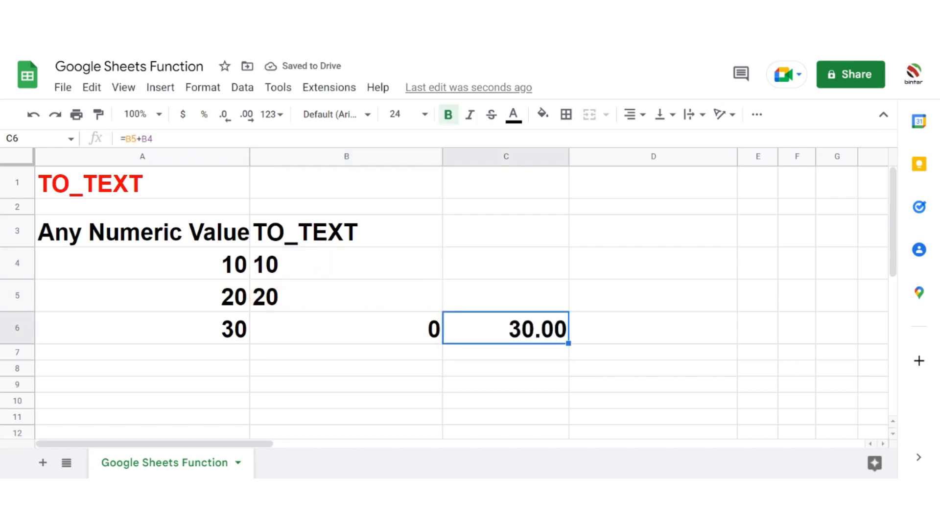
left_click(341, 330)
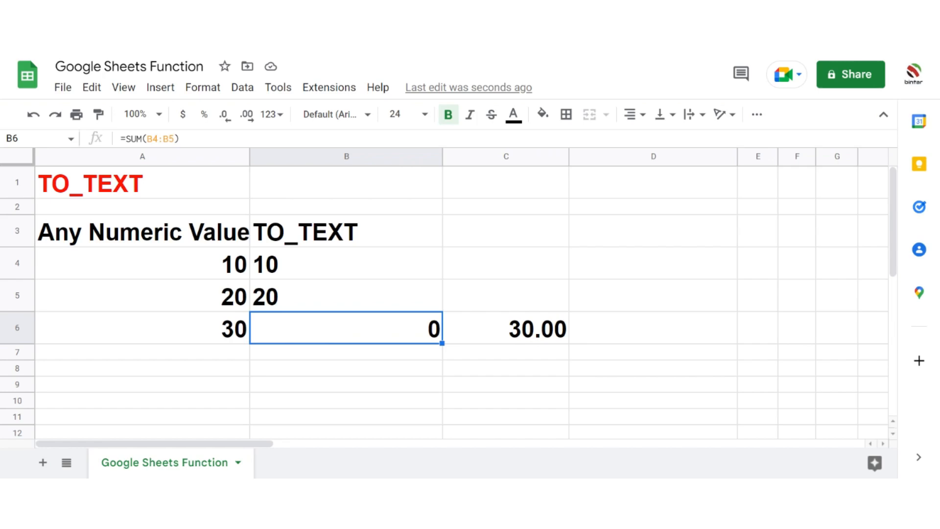
Set A4 to 10.10% and check the TO_TEXT result in B4 and the SUM in B6.
left_click(162, 272)
type("10.10")
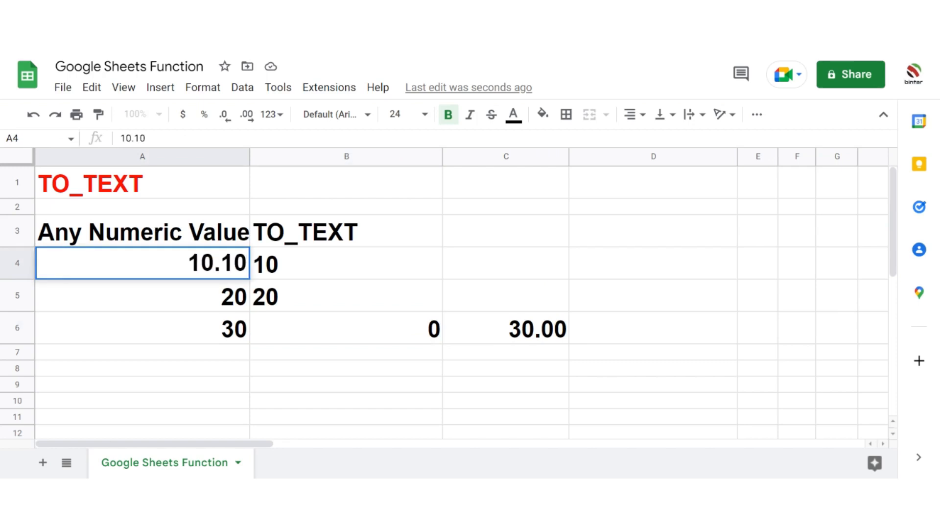
type("%")
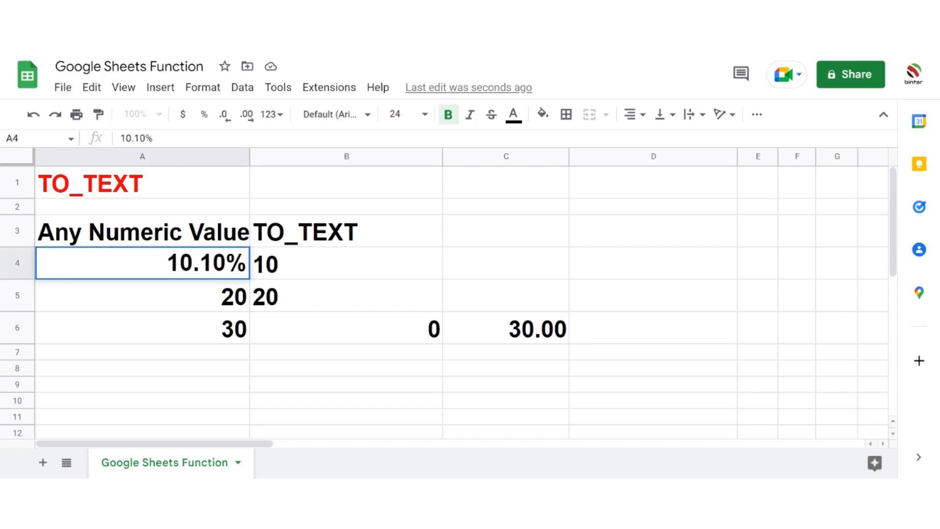
key("Return")
key("Up")
key("Right")
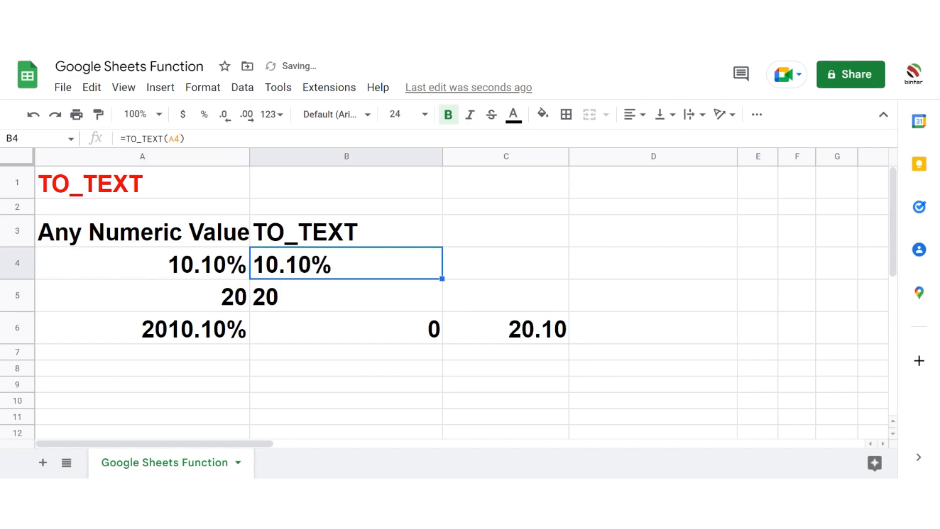
key("Left")
key("Right")
key("Down")
key("Down")
key("Down")
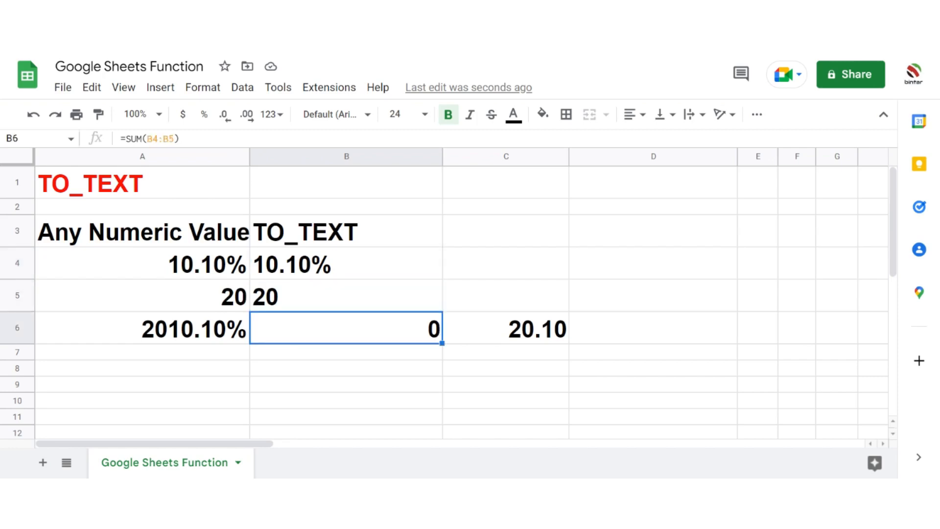